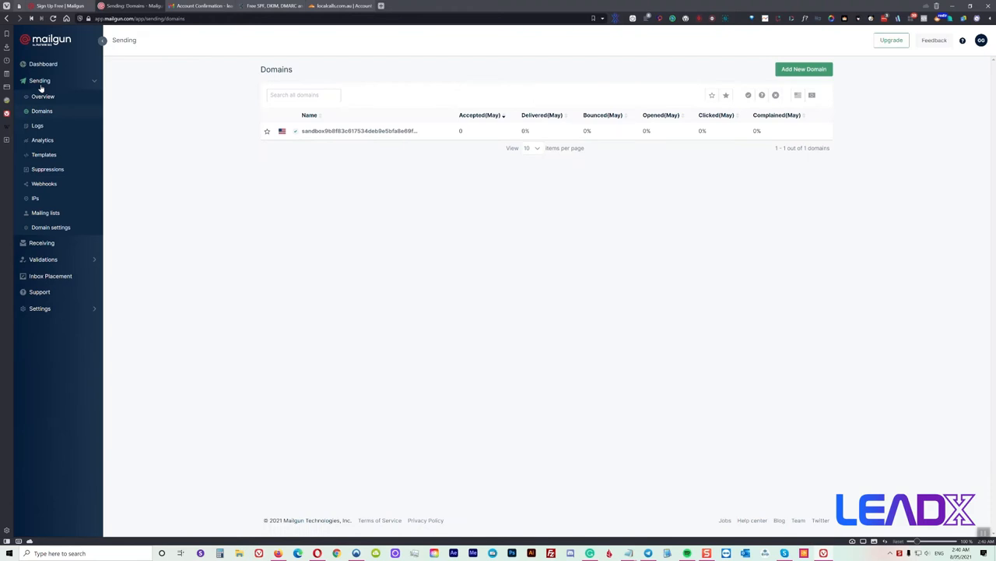
Add localcalls.com.au in Mailgun with a 2048-bit DKIM key, then copy the SPF TXT value
left_click(803, 70)
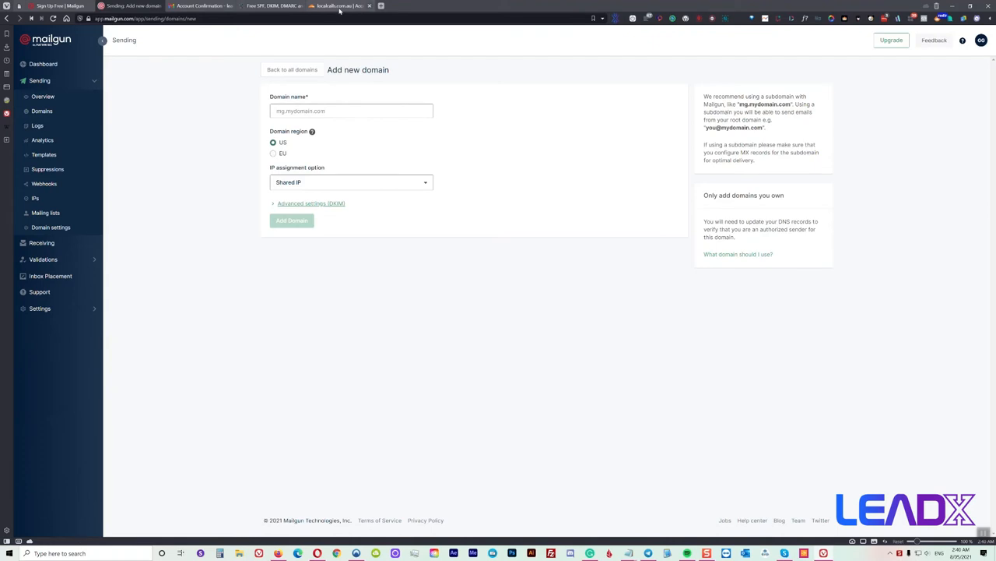
left_click(307, 109)
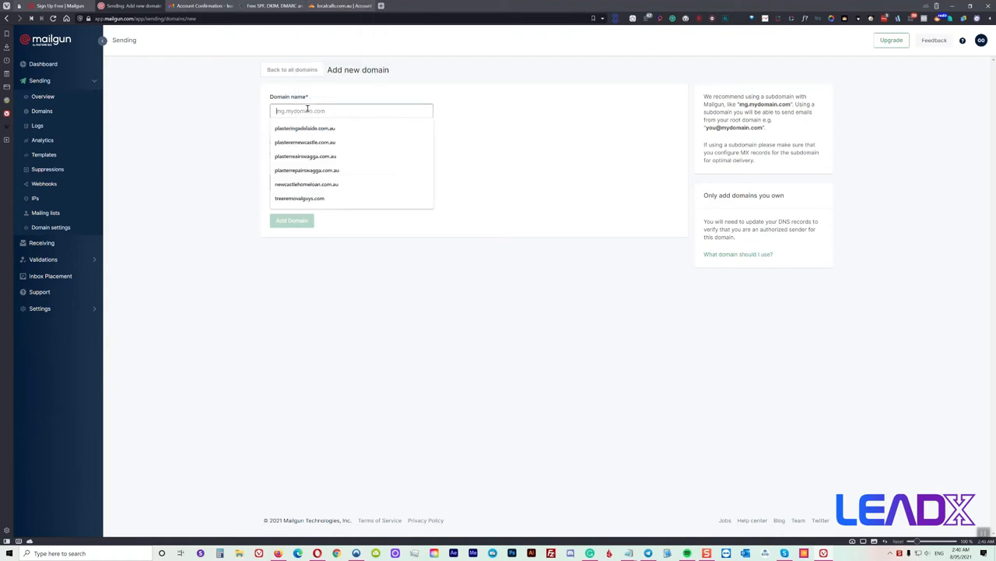
type("localcall")
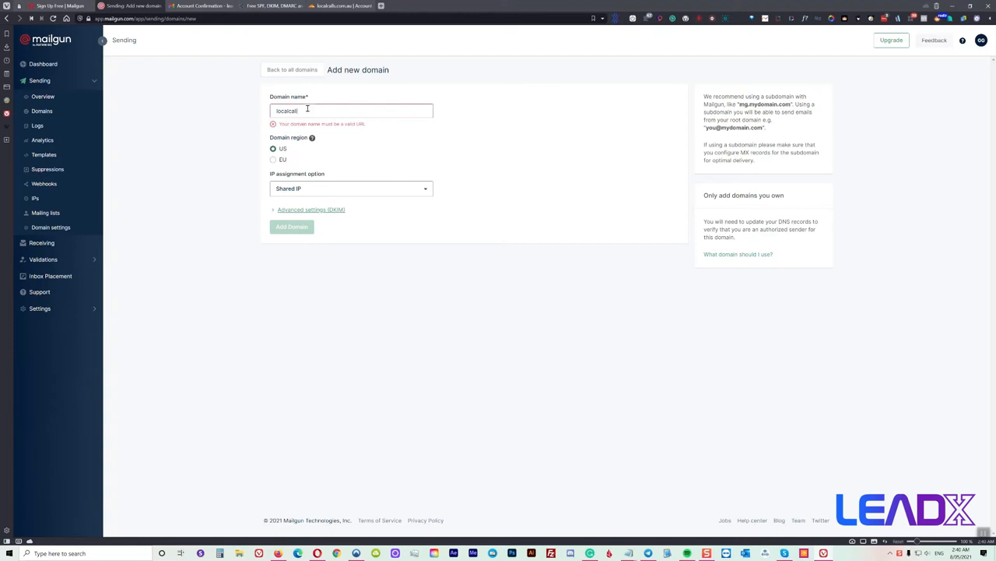
type("s.com")
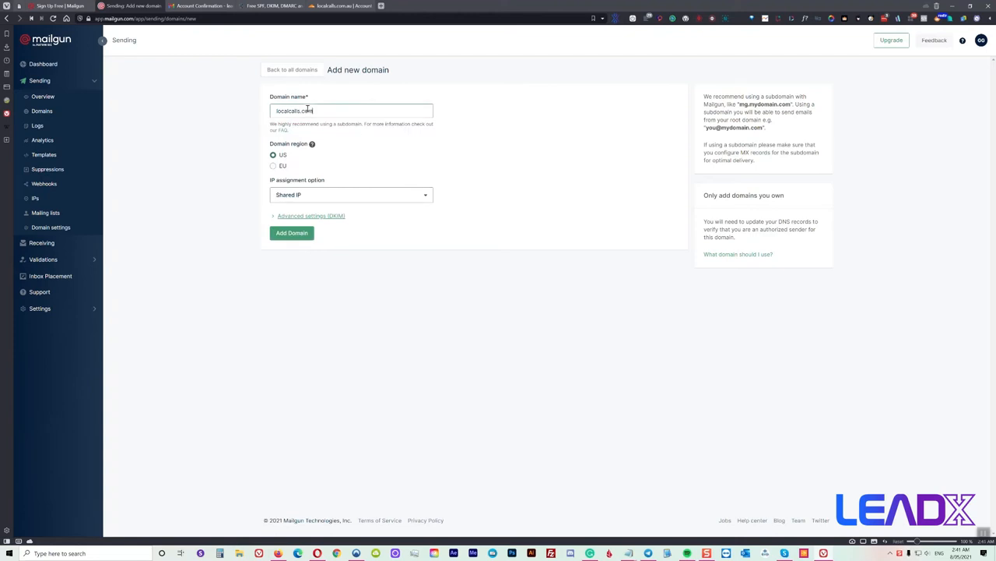
type(".au")
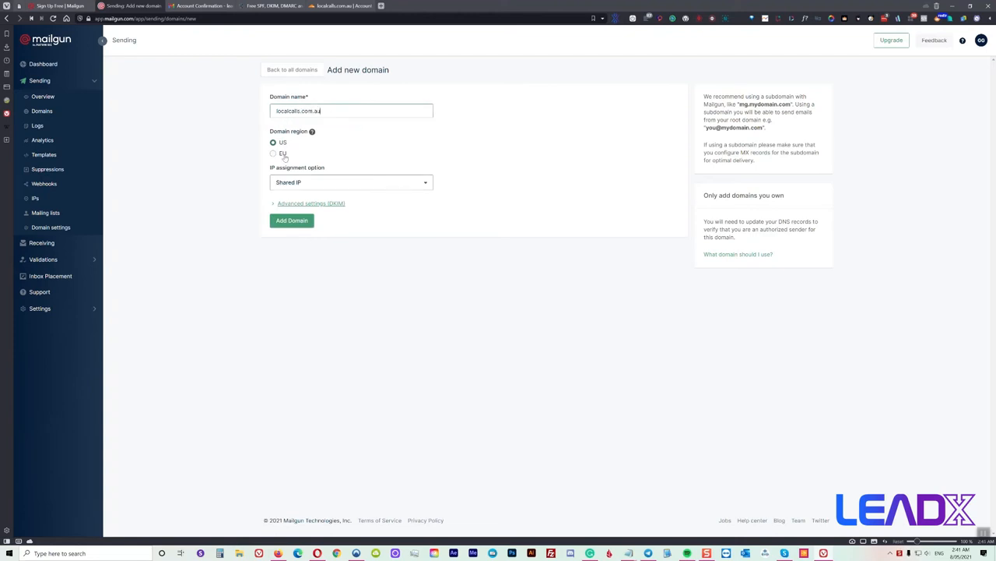
left_click(311, 206)
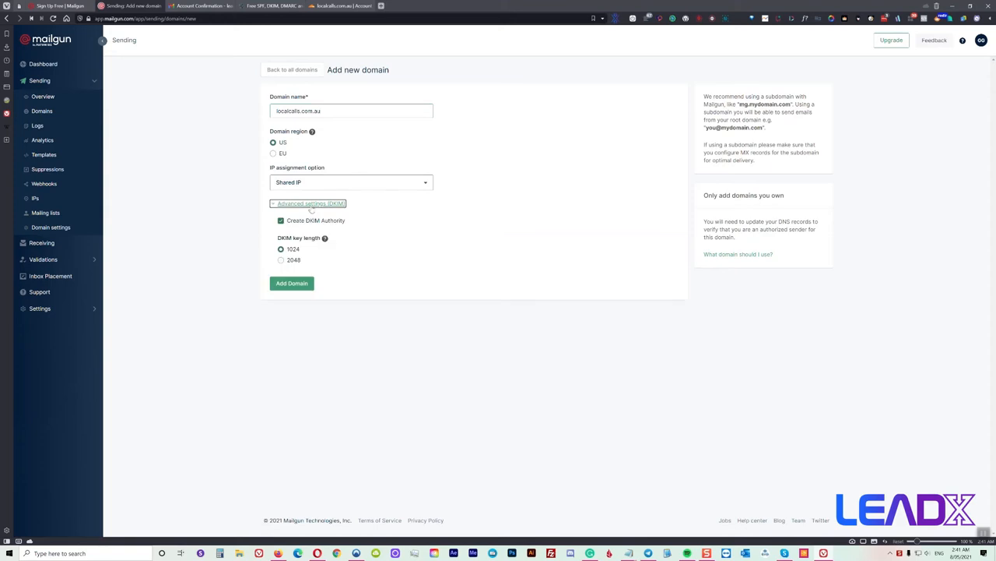
left_click(282, 259)
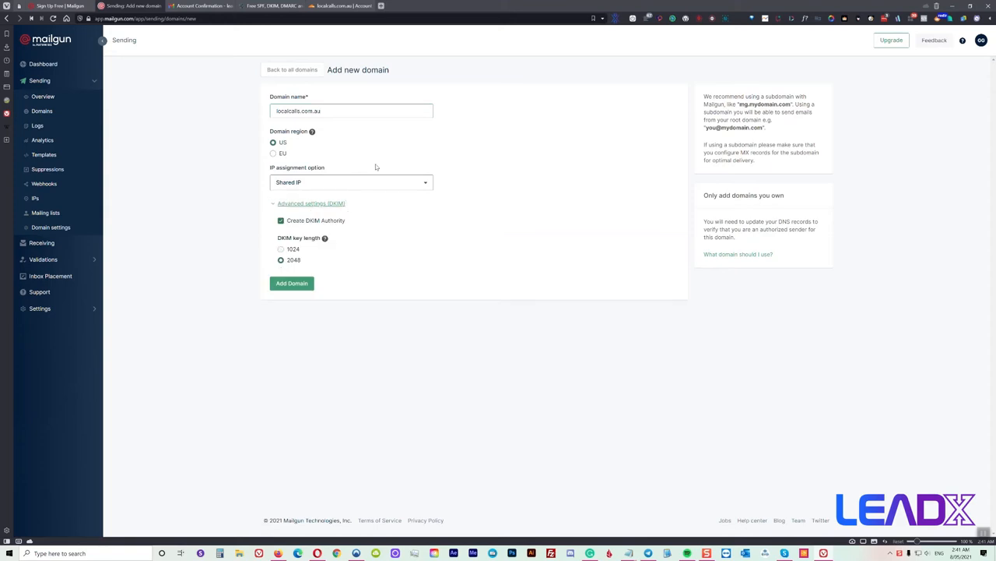
left_click(294, 285)
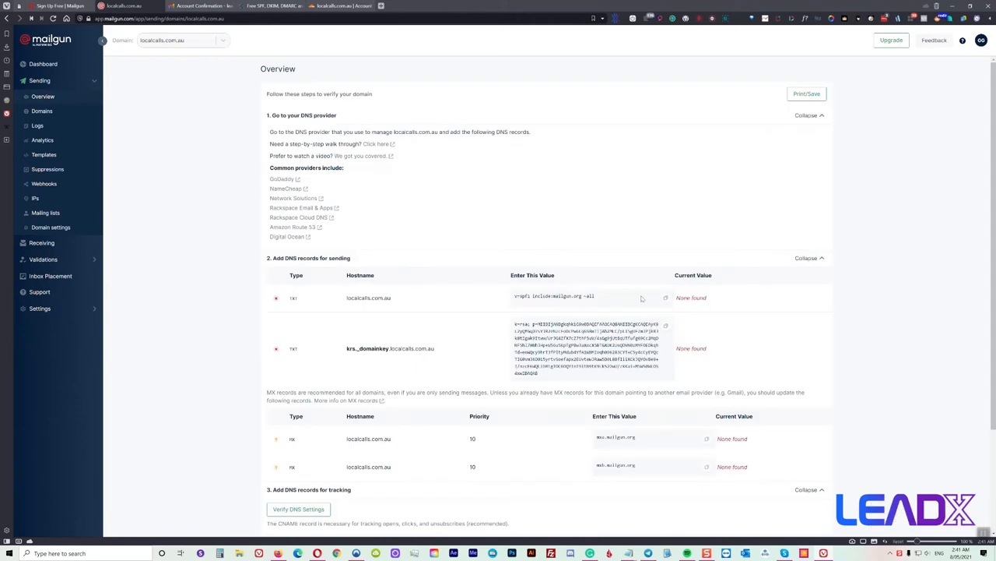
left_click(665, 301)
Save a Cloudflare TXT record named @ with content v=spf1 include:mailgun.org ~all
left_click(341, 6)
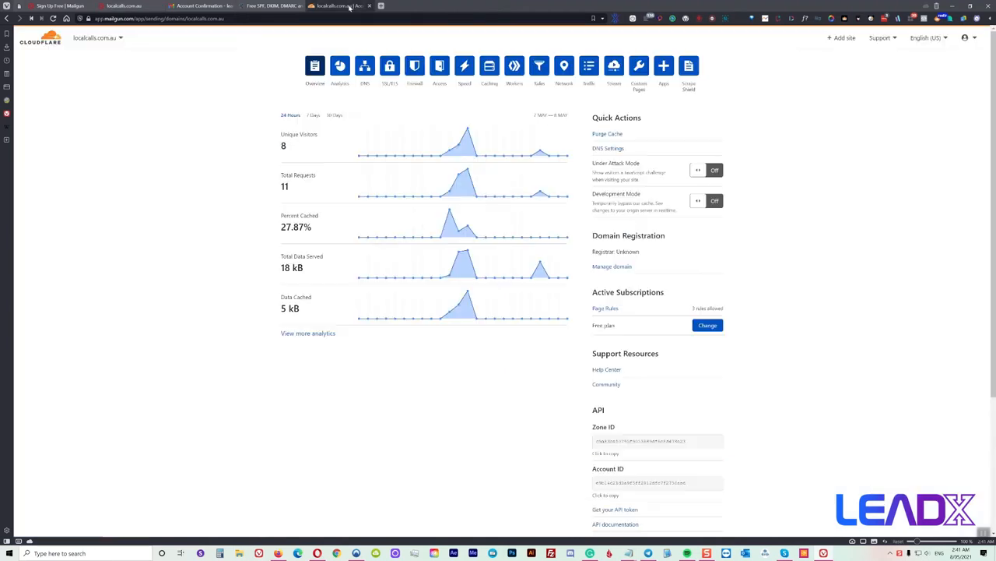
left_click(364, 68)
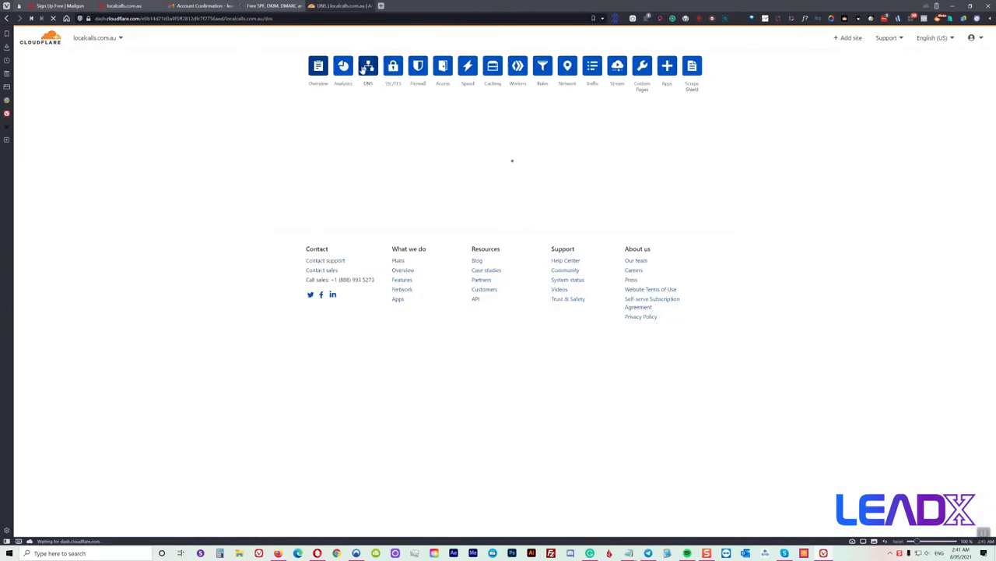
left_click(334, 193)
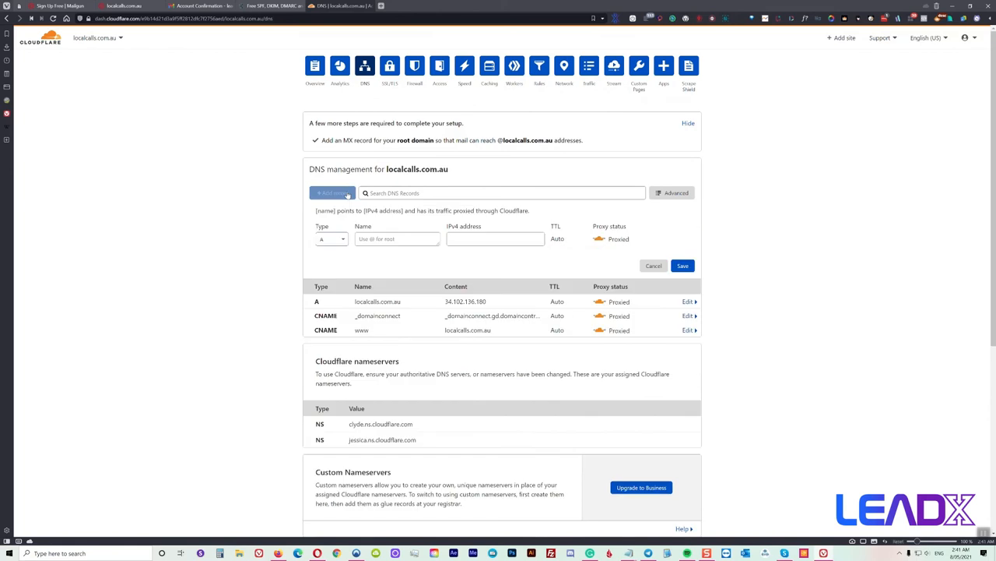
left_click(343, 240)
type("tx")
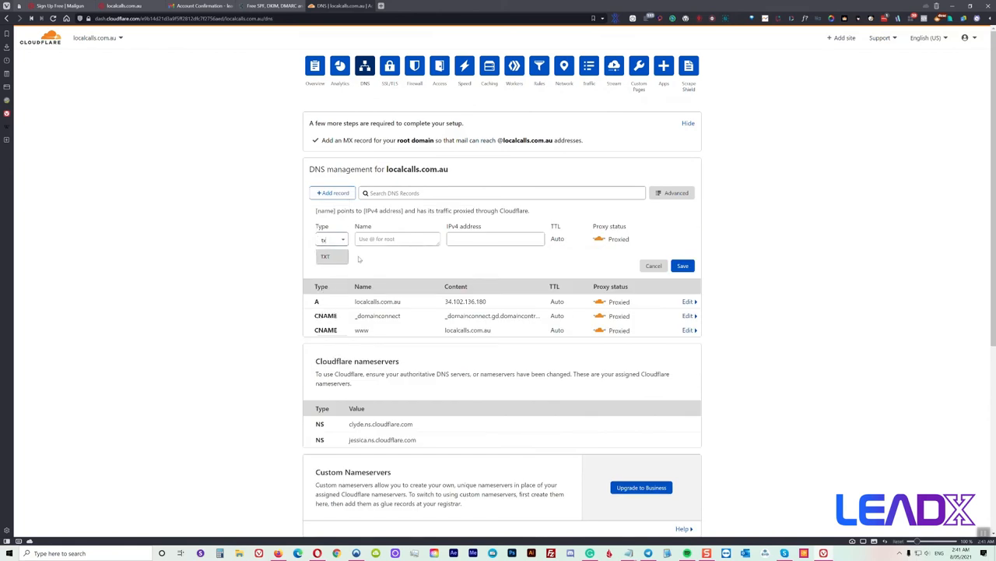
left_click(342, 264)
left_click(379, 239)
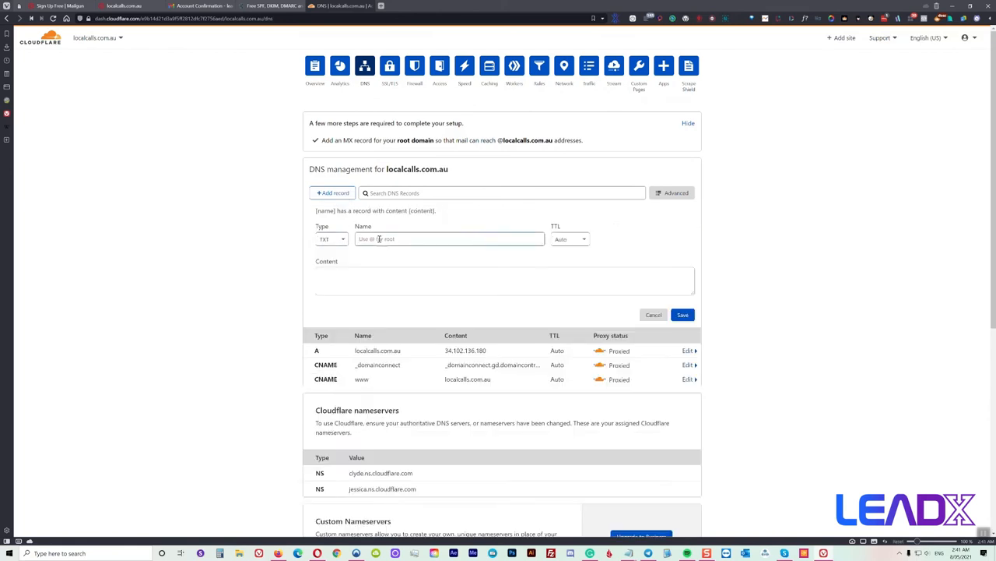
type("@")
left_click(349, 279)
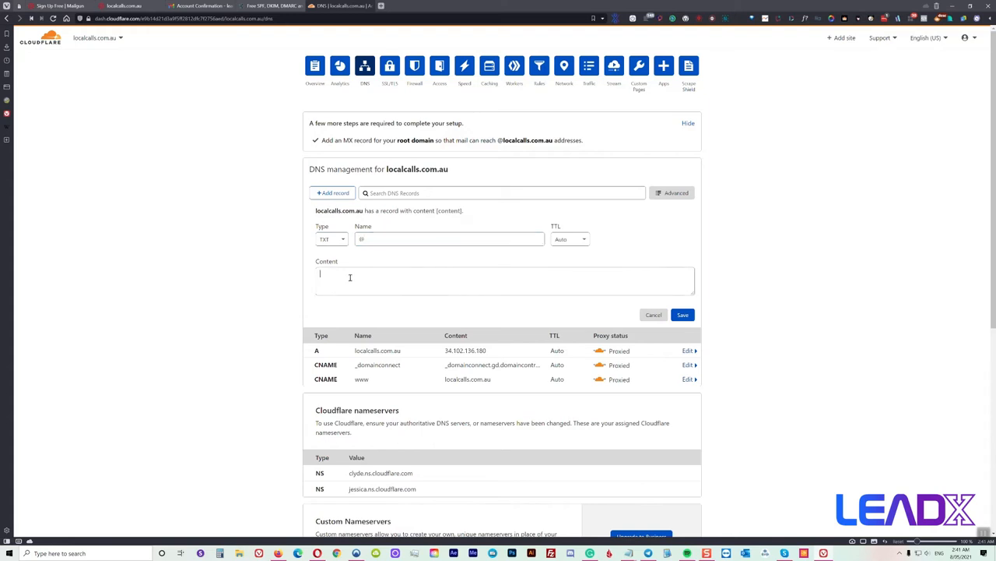
right_click(351, 279)
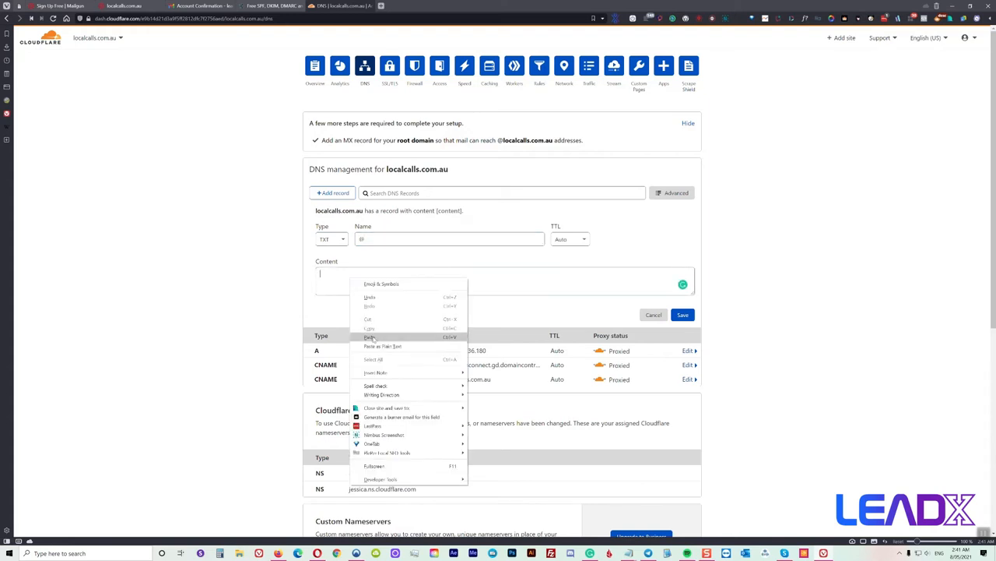
left_click(371, 337)
left_click(682, 315)
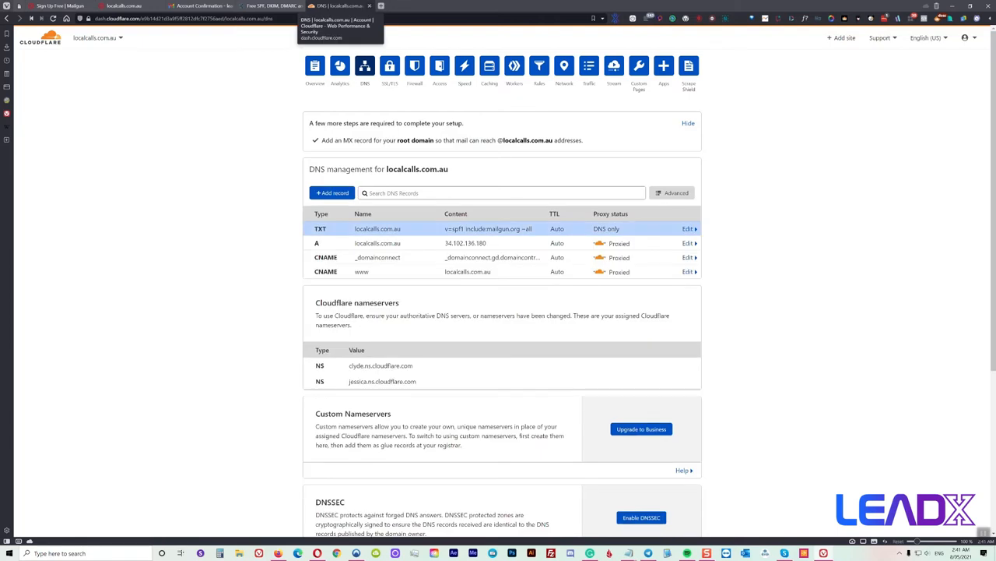
left_click(127, 6)
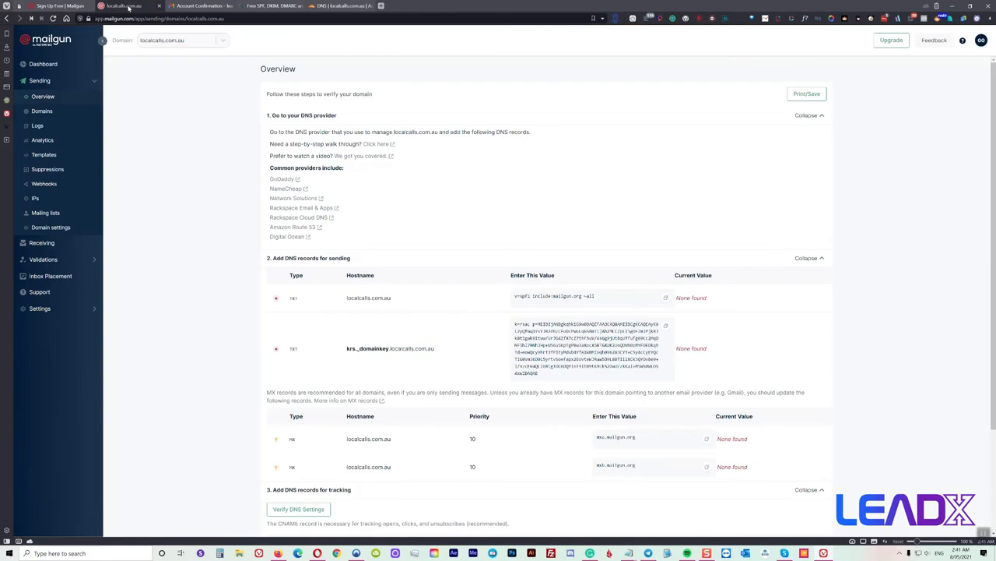
Copy the DKIM hostname from Mailgun and start a Cloudflare TXT record named krs._domainkey
triple_click(379, 349)
right_click(379, 348)
left_click(401, 358)
left_click(338, 6)
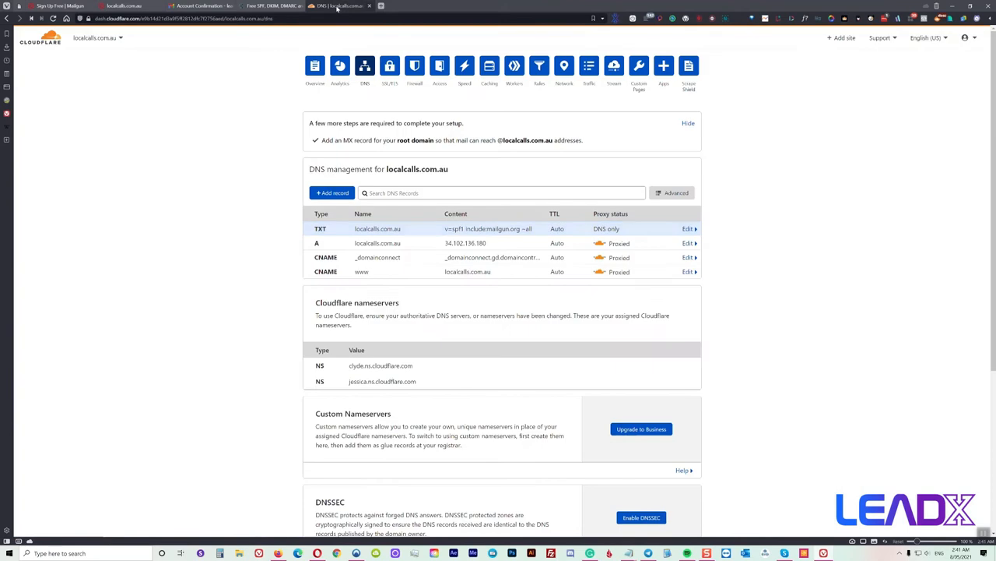
left_click(338, 194)
left_click(341, 239)
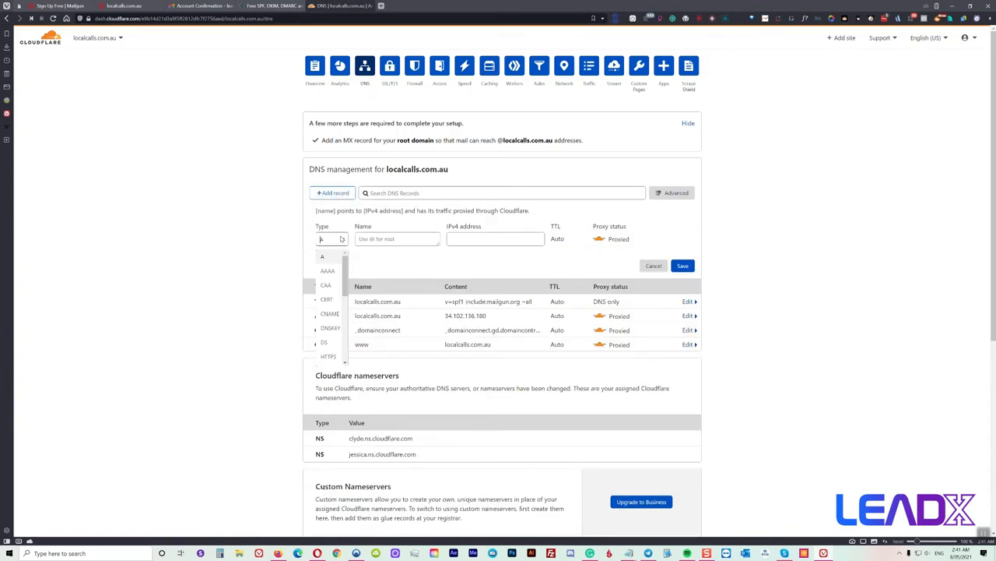
type("tx")
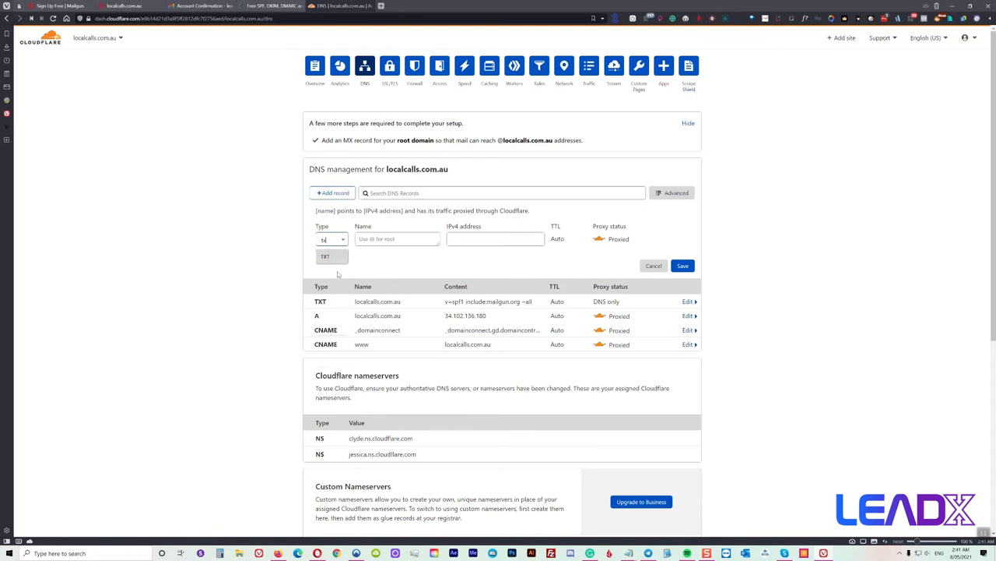
left_click(329, 256)
left_click(387, 241)
right_click(387, 241)
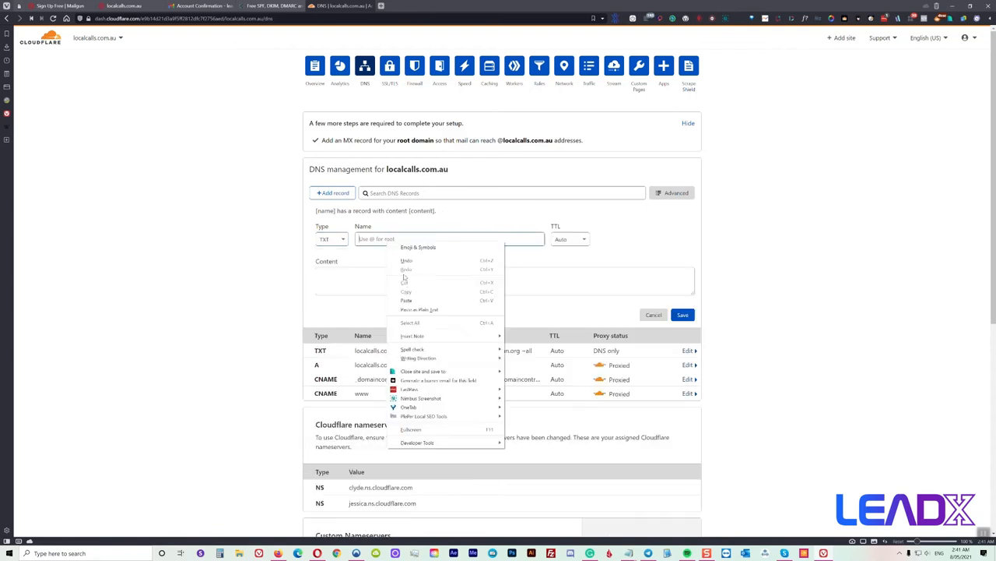
left_click(406, 300)
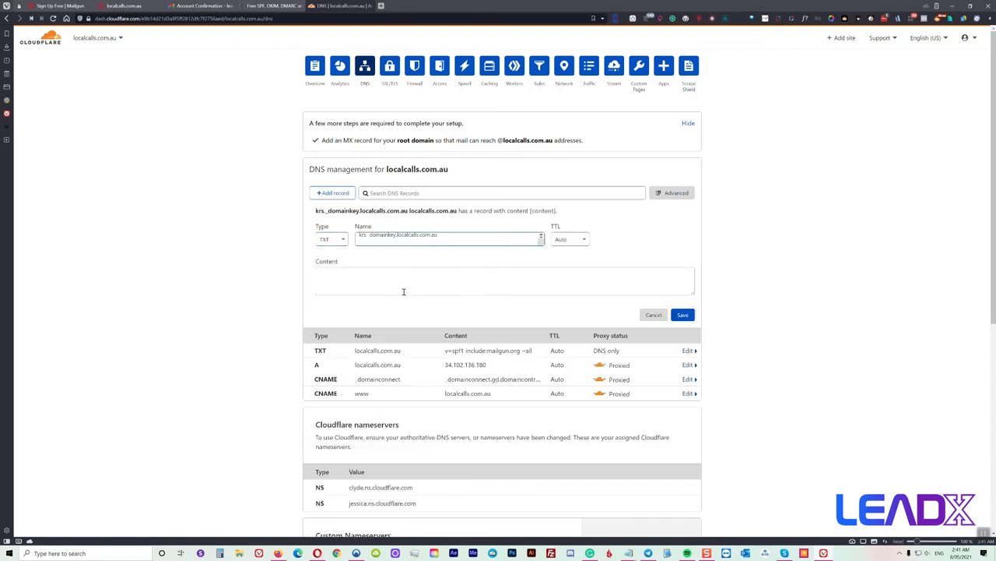
key("BackSpace")
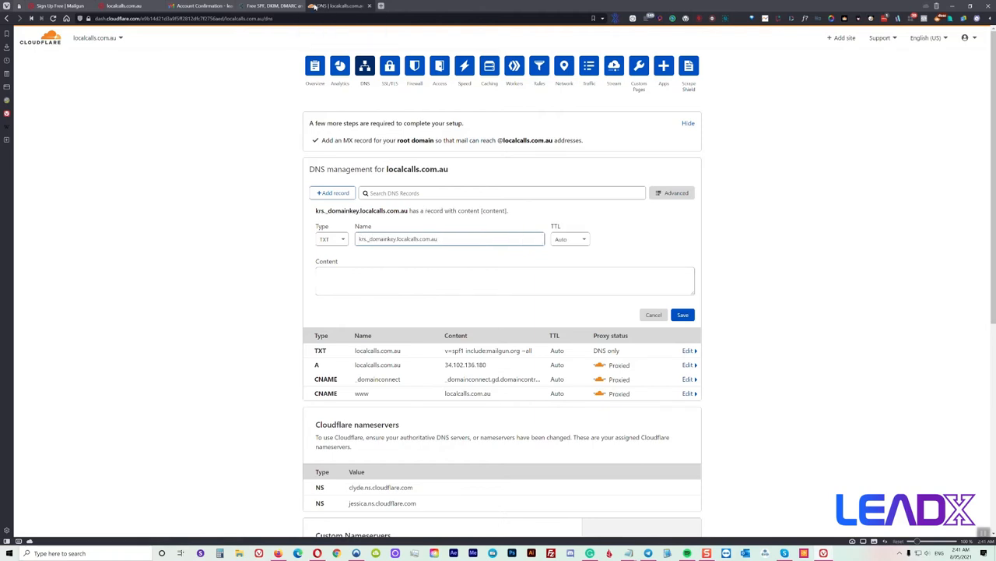
Paste Mailgun's k=rsa DKIM key as the record content and save it
left_click(125, 5)
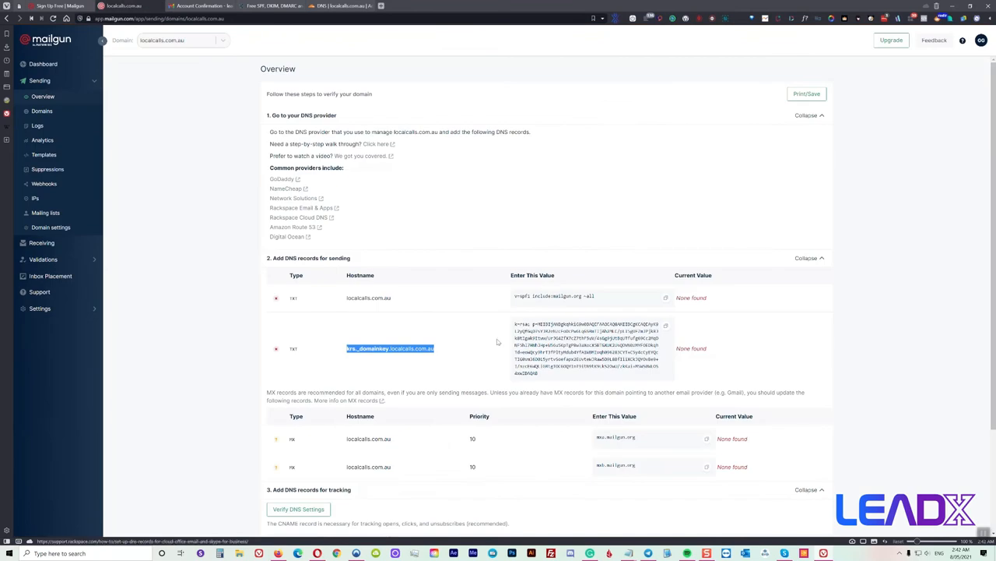
left_click(666, 327)
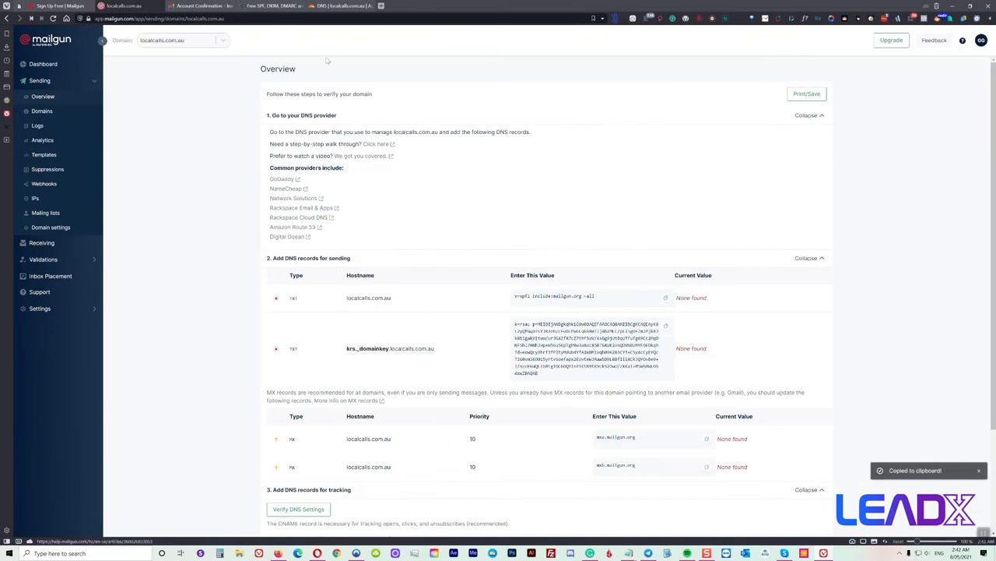
left_click(343, 6)
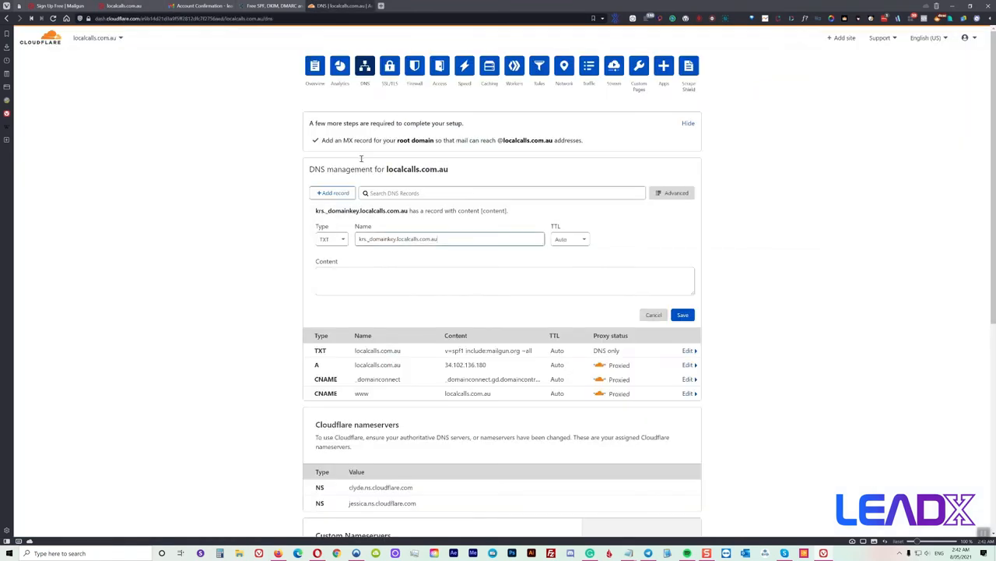
right_click(352, 265)
left_click(375, 329)
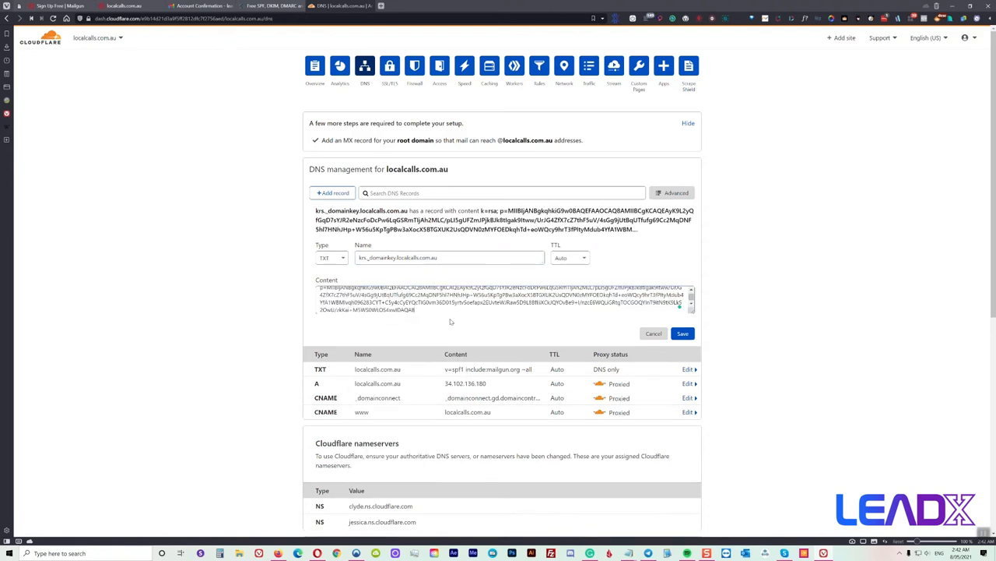
left_click(682, 334)
left_click(127, 6)
scroll(394, 312, "down", 3)
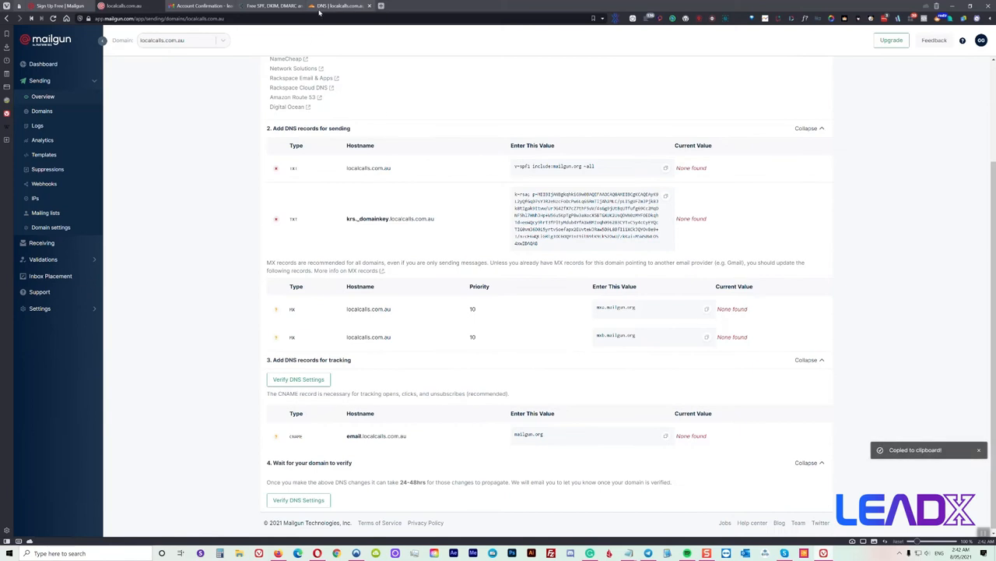
left_click(343, 6)
Add an MX record @ pointing to mxa.mailgun.org with priority 10
left_click(333, 192)
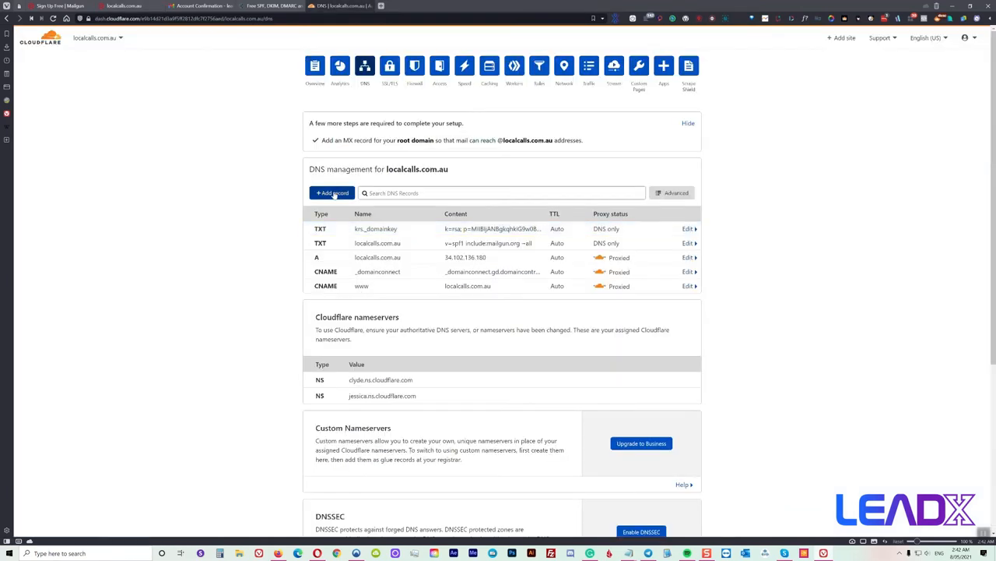
left_click(341, 240)
type("m")
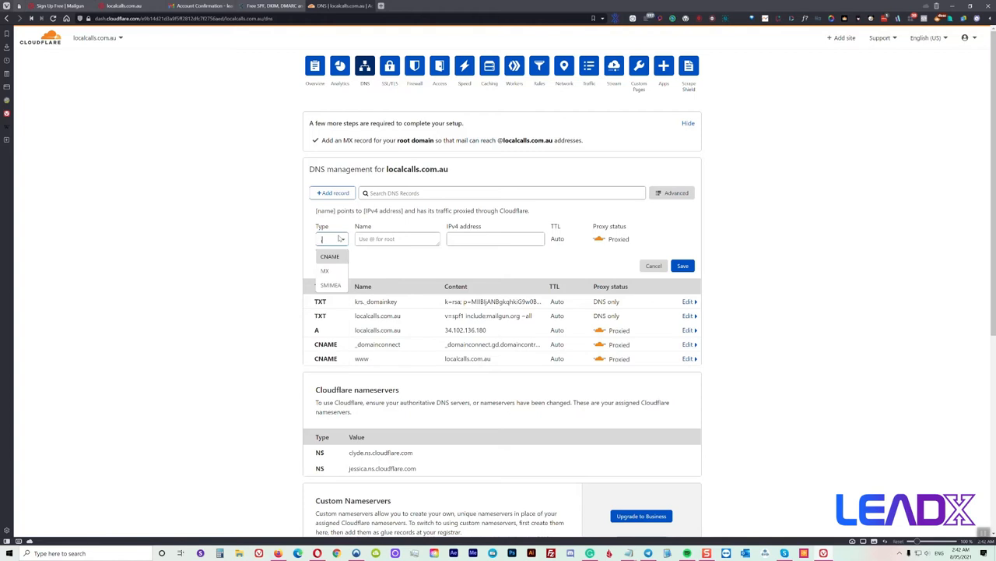
left_click(342, 270)
type("@")
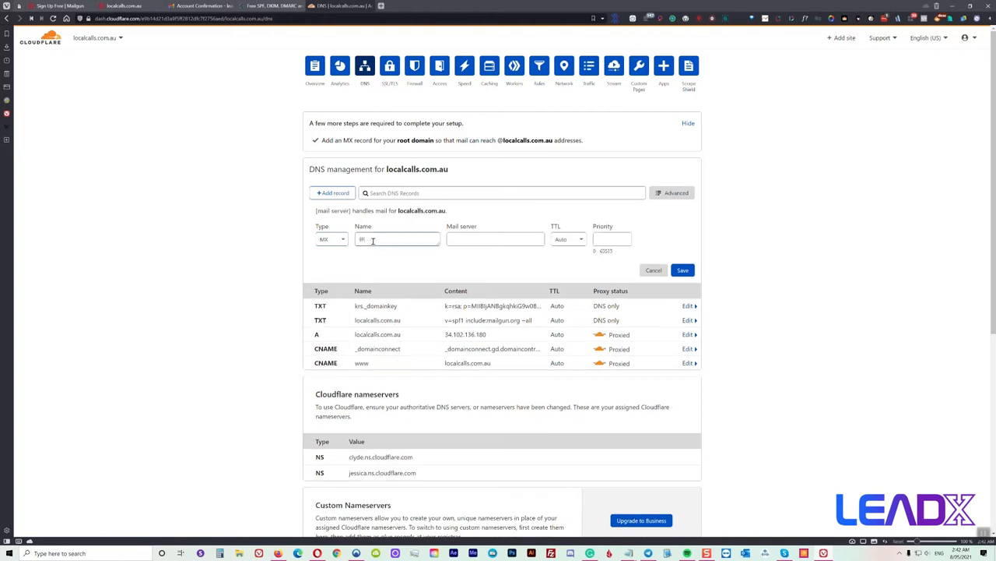
right_click(475, 240)
left_click(493, 296)
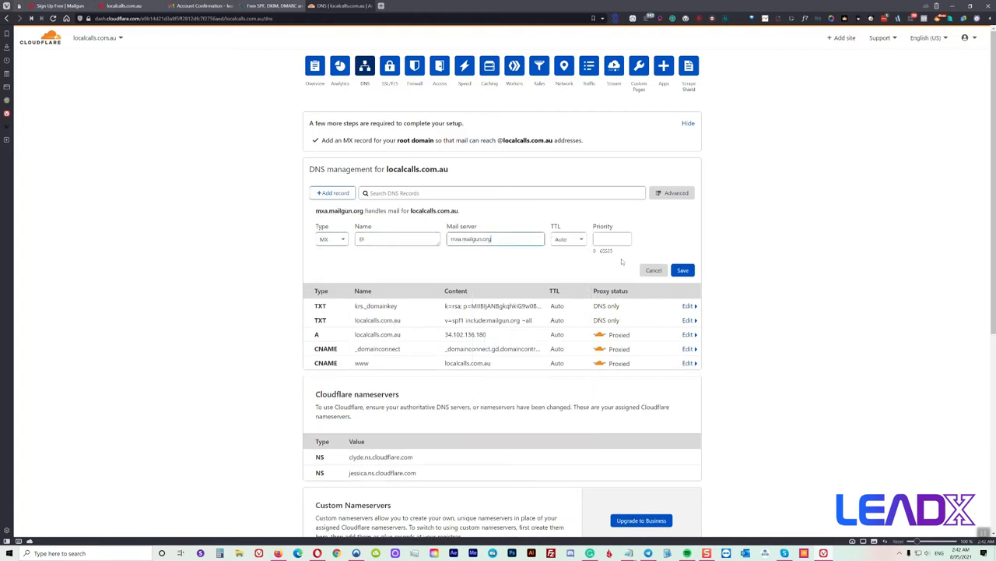
left_click(625, 240)
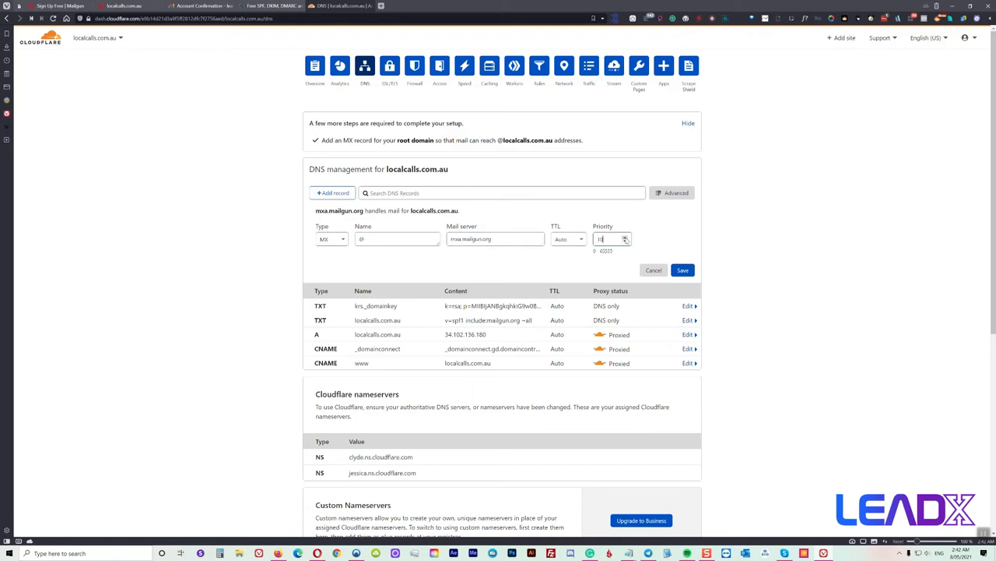
left_click(676, 270)
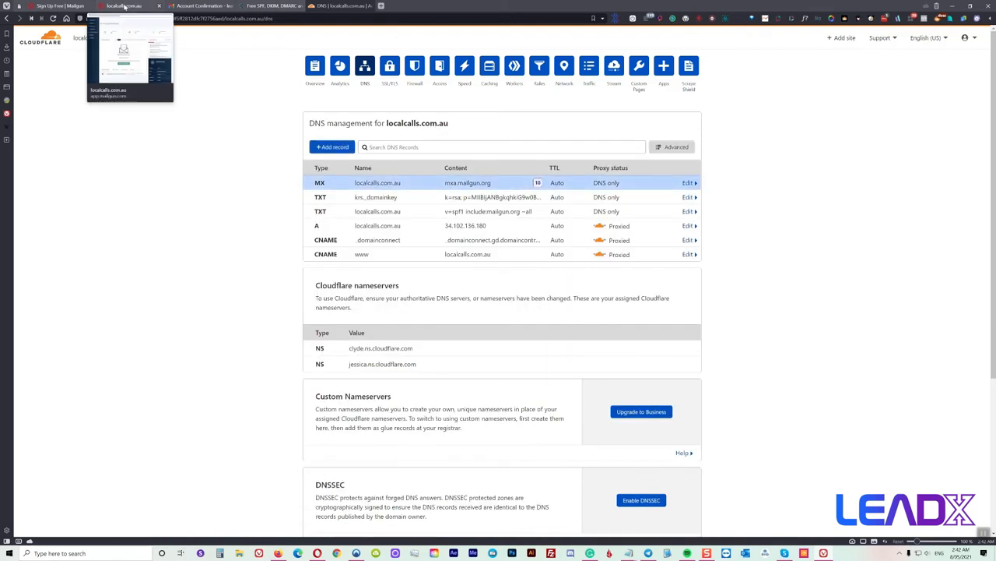
left_click(125, 7)
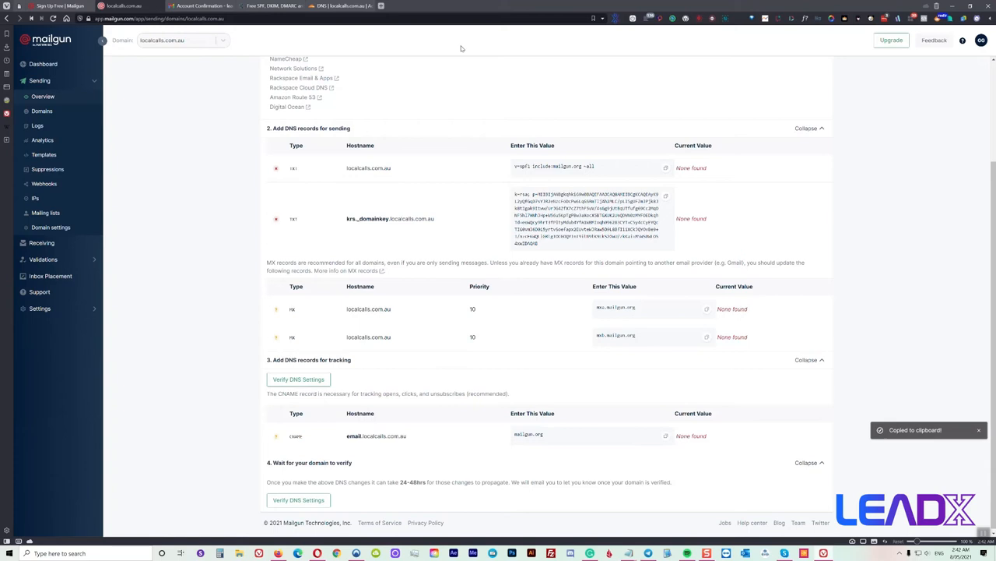
left_click(340, 7)
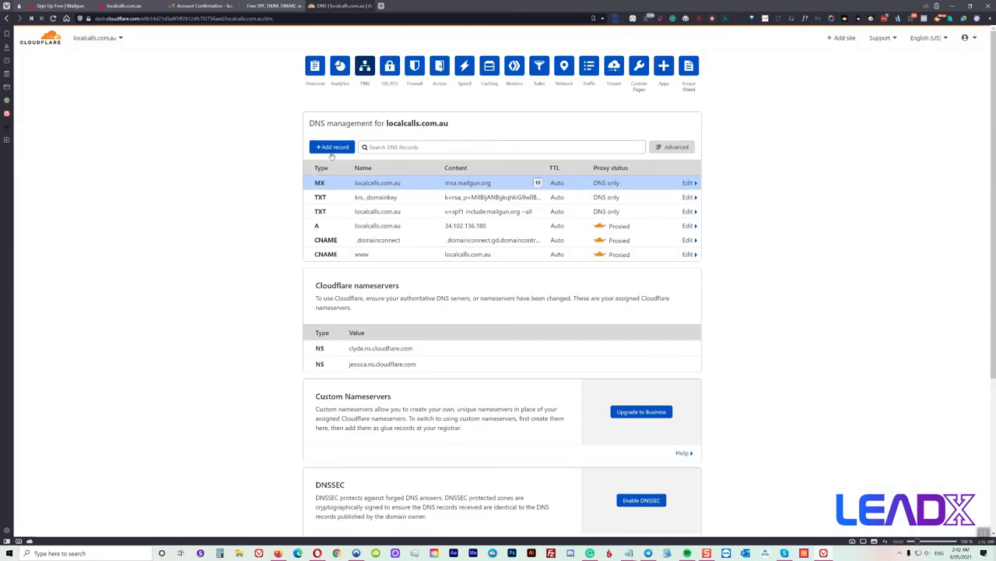
Add a second MX record @ pointing to mxb.mailgun.org with priority 10
left_click(333, 147)
left_click(340, 195)
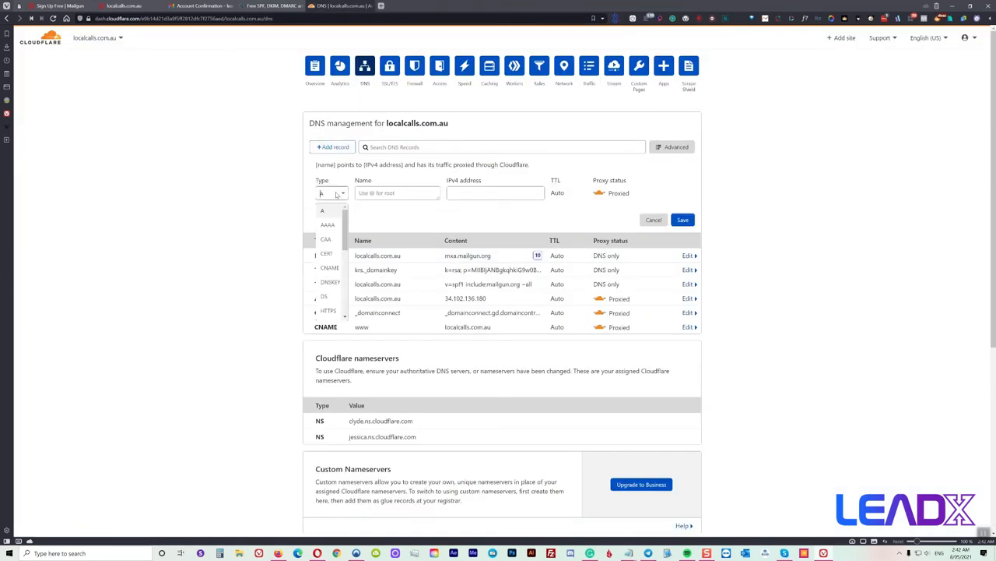
type("m")
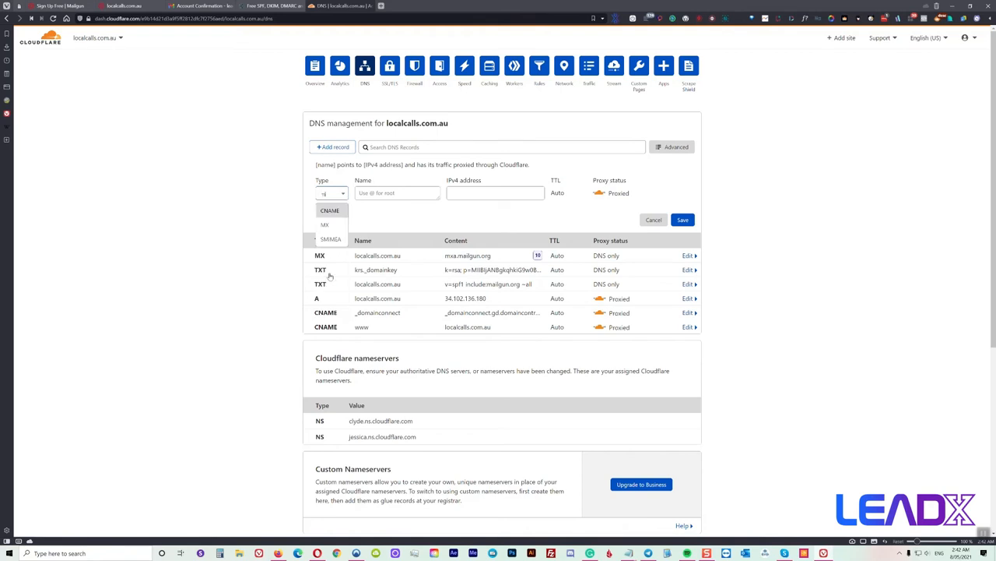
left_click(325, 225)
type("@")
left_click(456, 193)
right_click(459, 195)
left_click(481, 253)
left_click(626, 192)
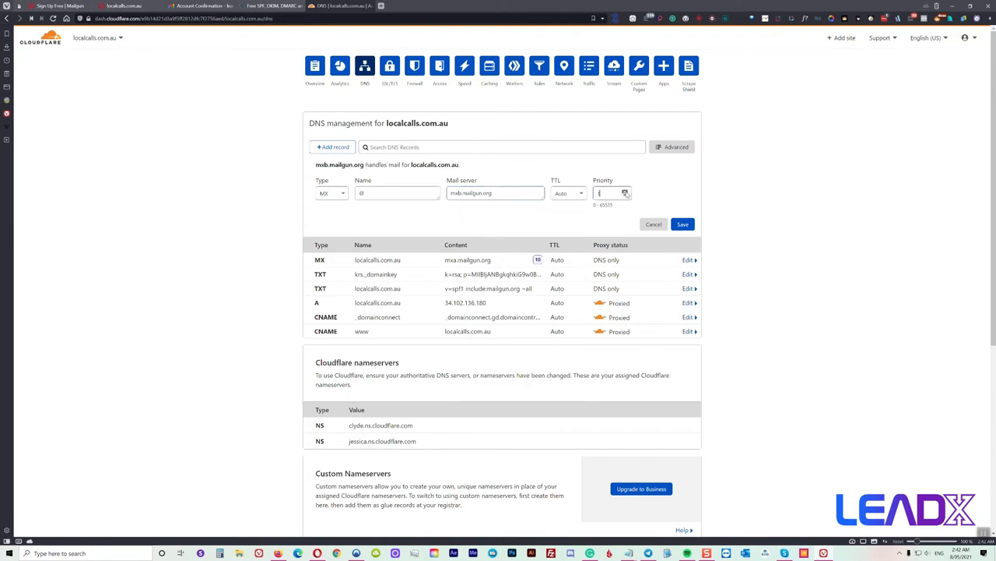
left_click(683, 224)
left_click(125, 6)
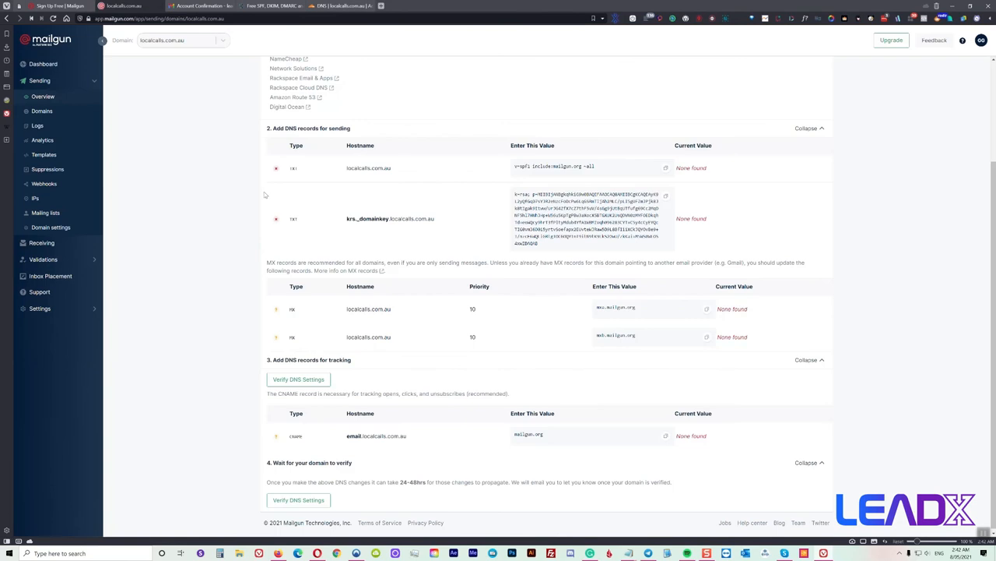
Copy the email.localcalls.com.au hostname from Mailgun and start a Cloudflare CNAME record with that name
scroll(308, 372, "down", 1)
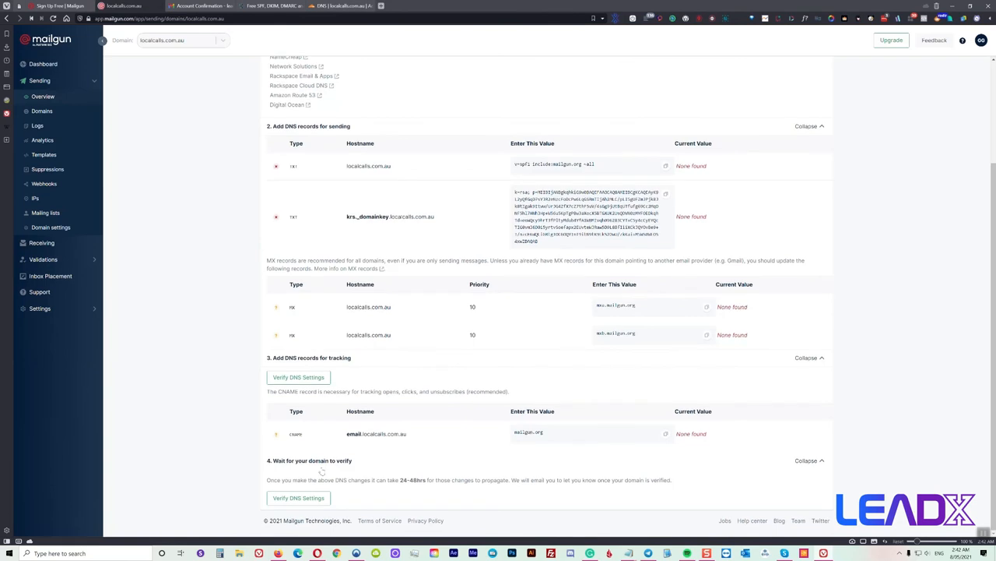
triple_click(388, 433)
right_click(388, 433)
left_click(408, 300)
left_click(342, 5)
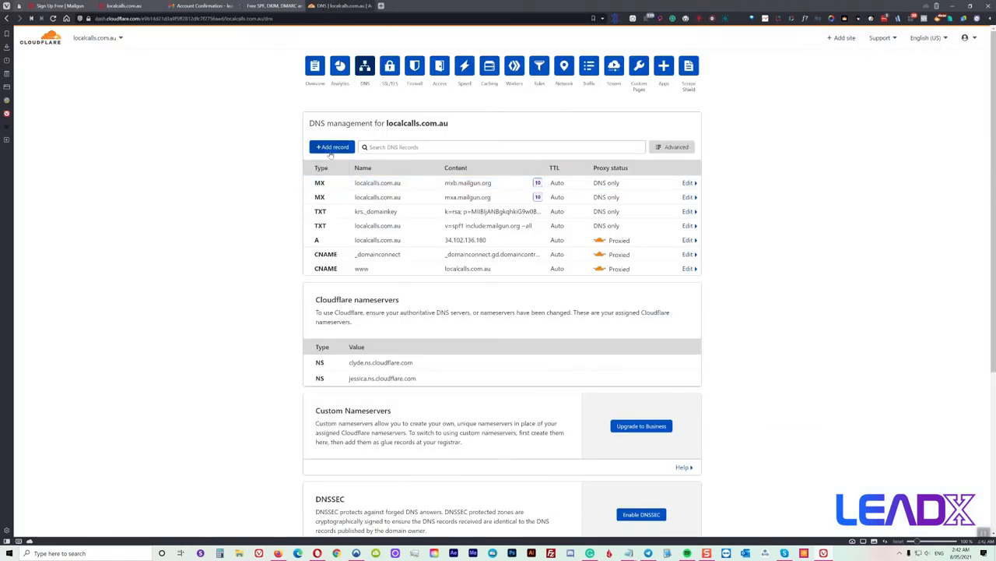
left_click(331, 149)
left_click(332, 192)
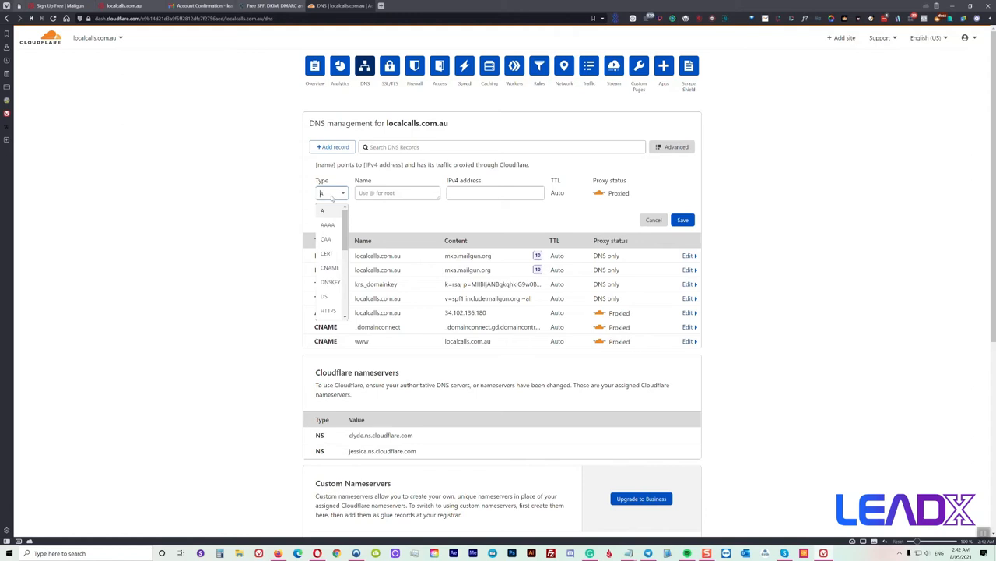
left_click(330, 267)
left_click(388, 195)
right_click(387, 196)
left_click(405, 250)
key("BackSpace")
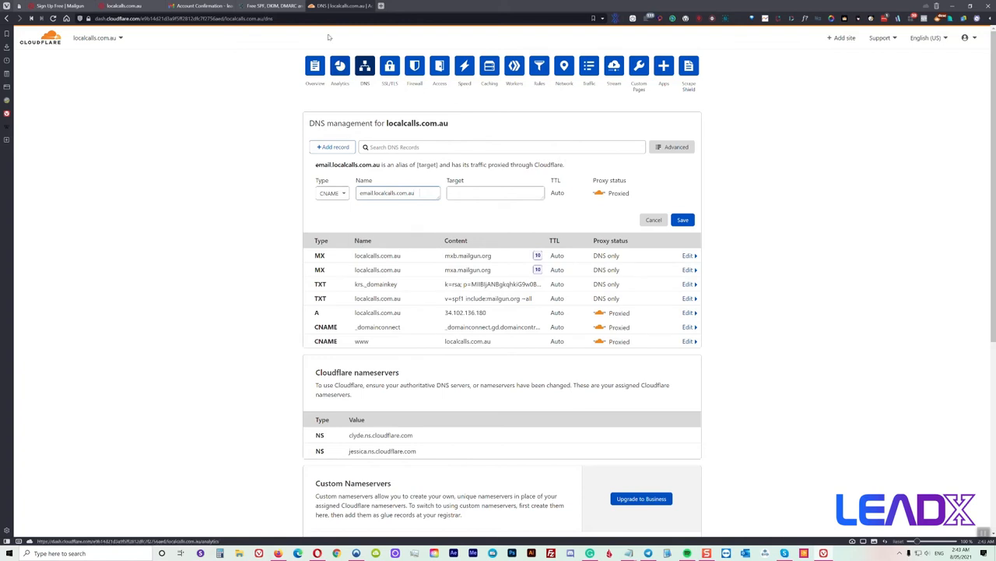
Set the CNAME target to mailgun.org, make it DNS only, and save it
left_click(130, 6)
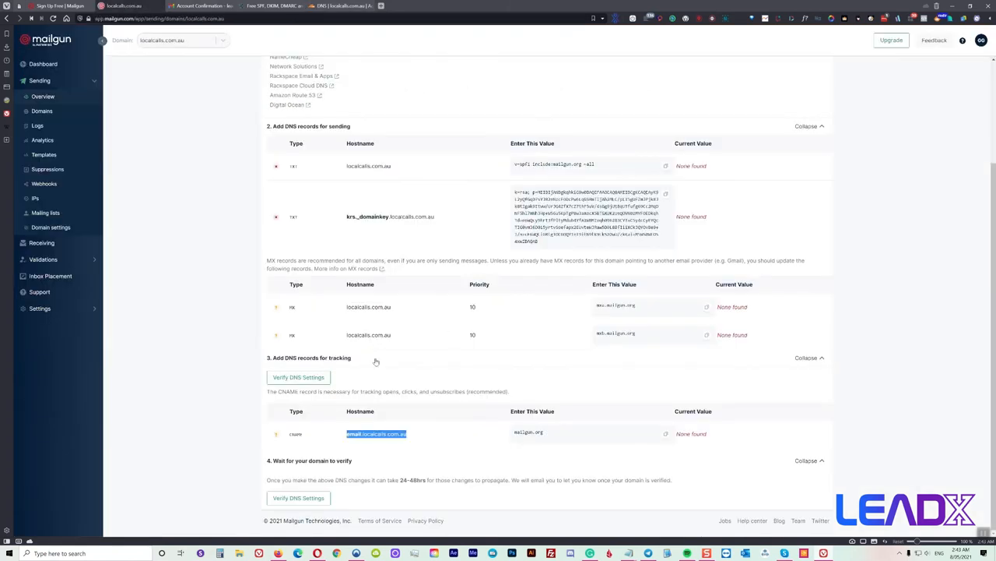
left_click(667, 434)
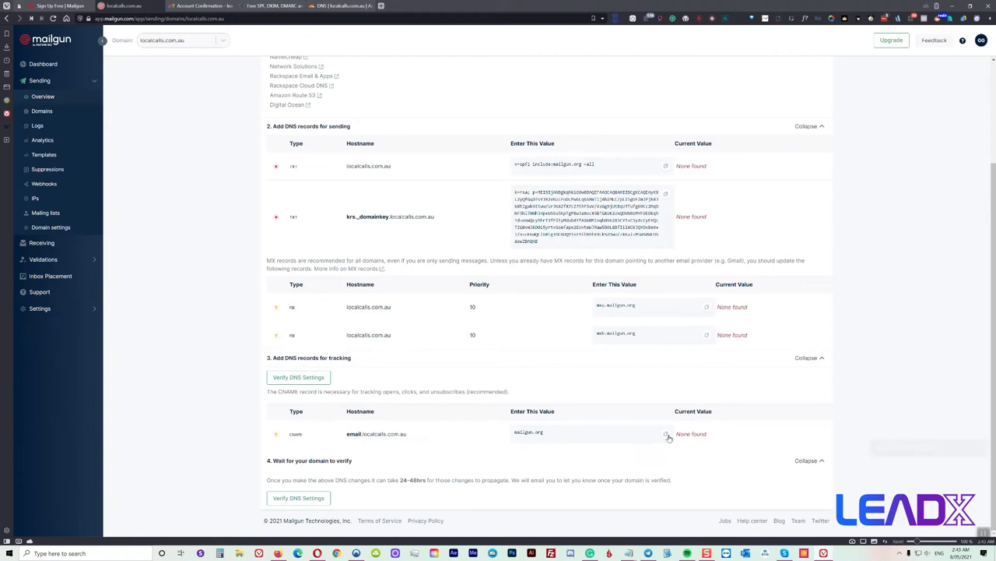
left_click(328, 9)
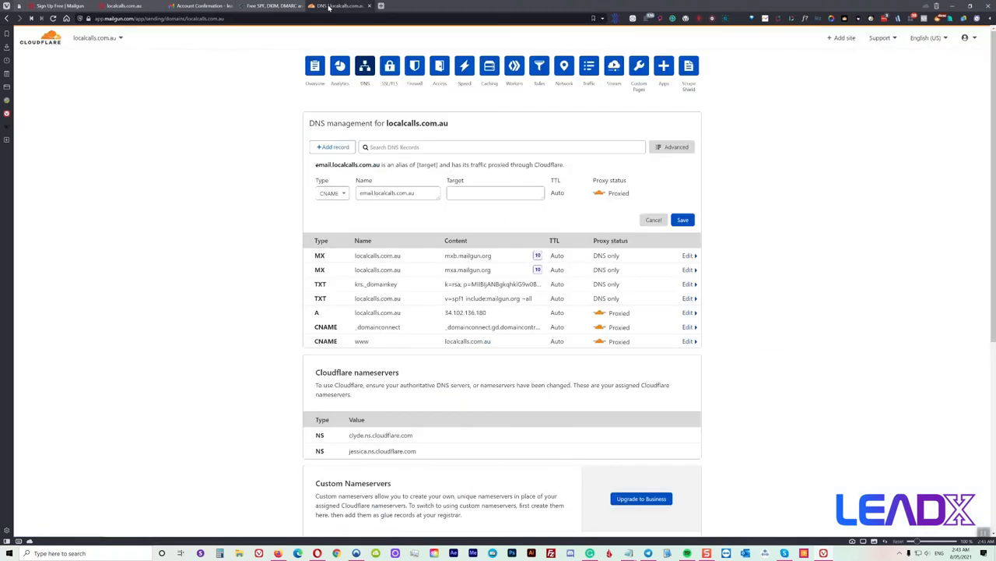
left_click(468, 192)
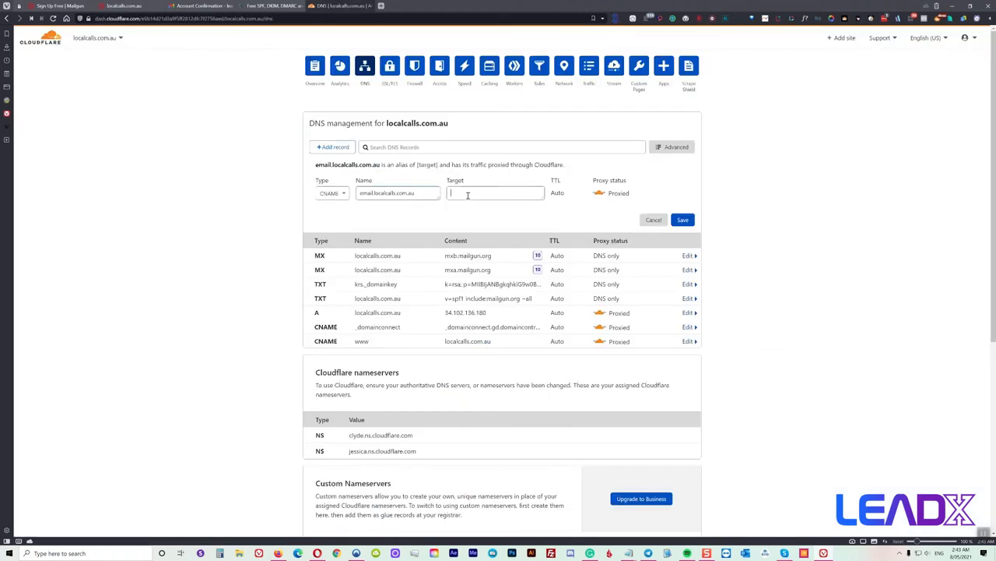
right_click(468, 193)
left_click(480, 256)
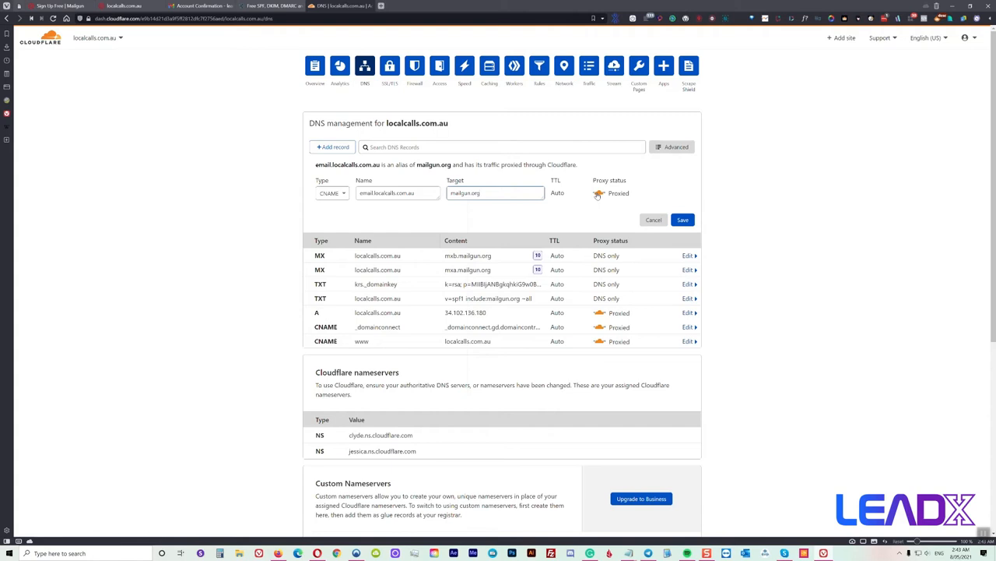
left_click(598, 194)
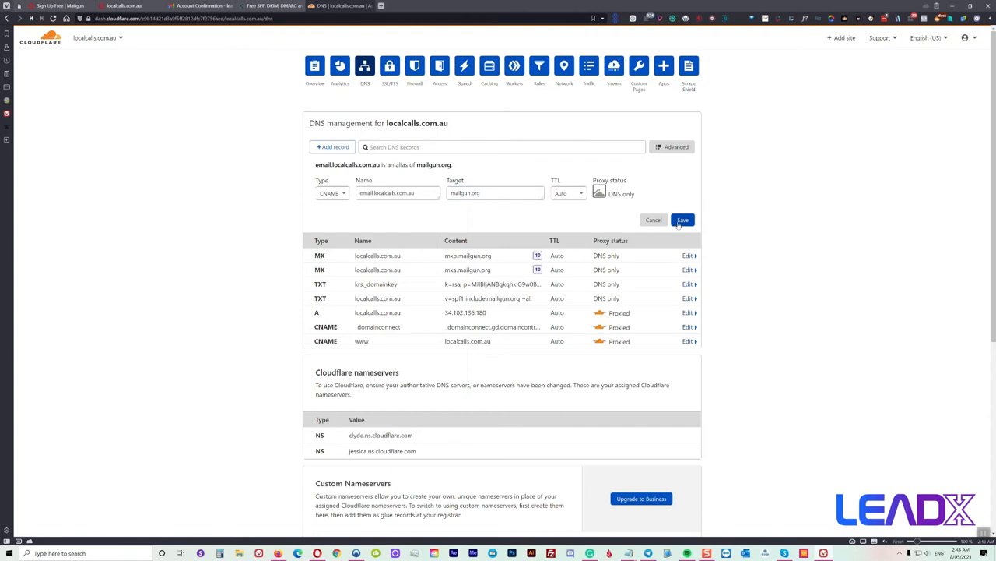
left_click(682, 219)
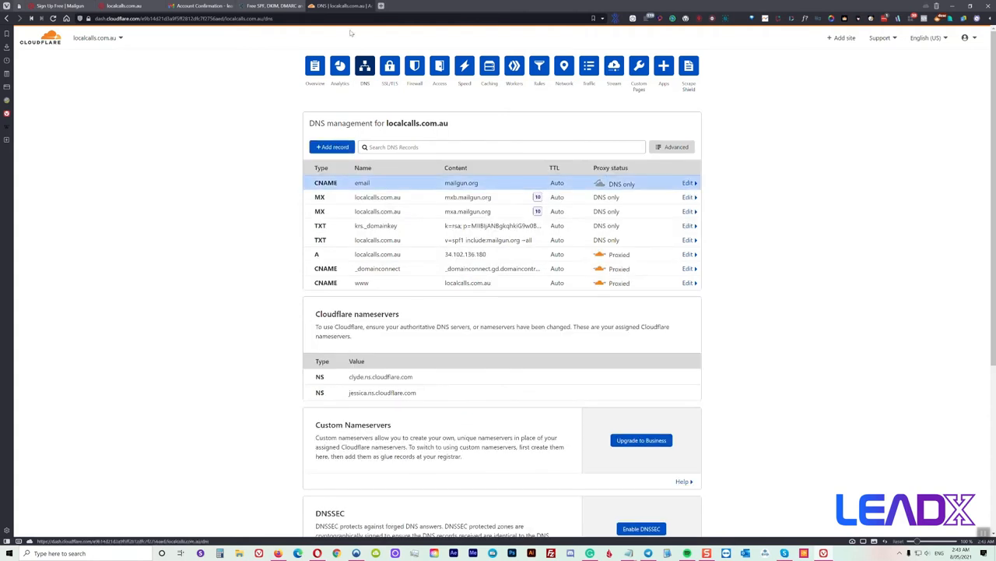
left_click(126, 5)
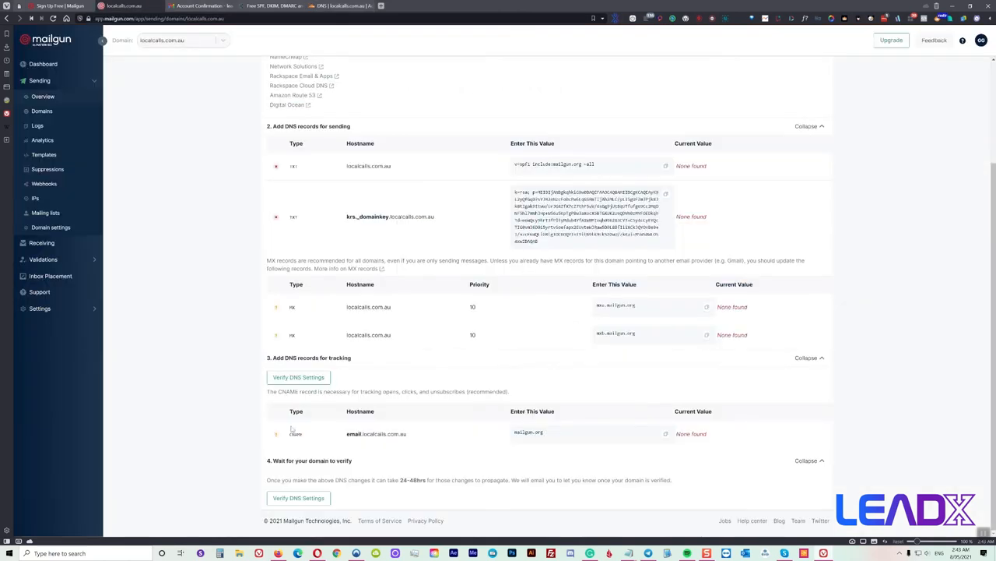
Run Verify DNS Settings twice on localcalls.com.au until the records pass
left_click(295, 497)
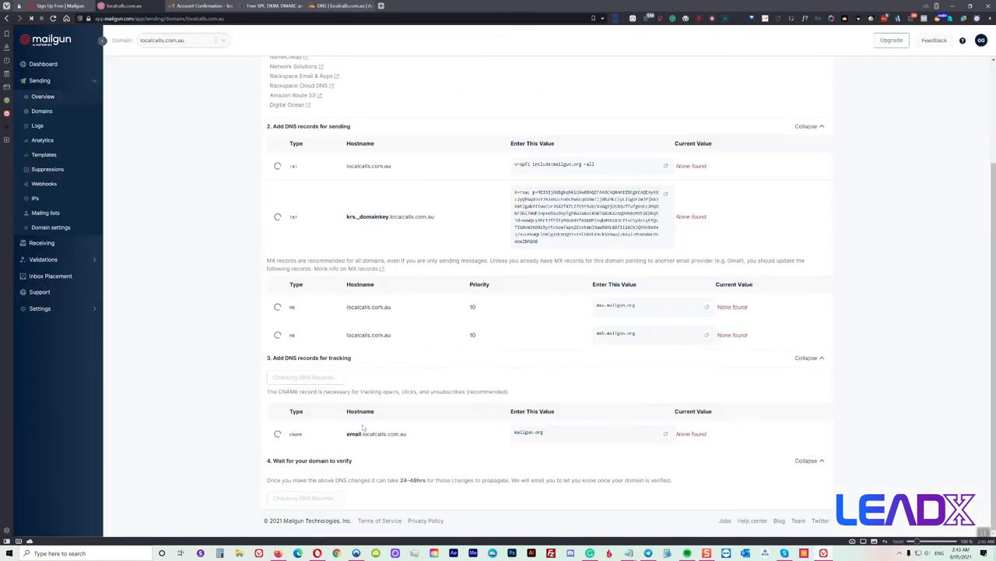
scroll(366, 407, "up", 3)
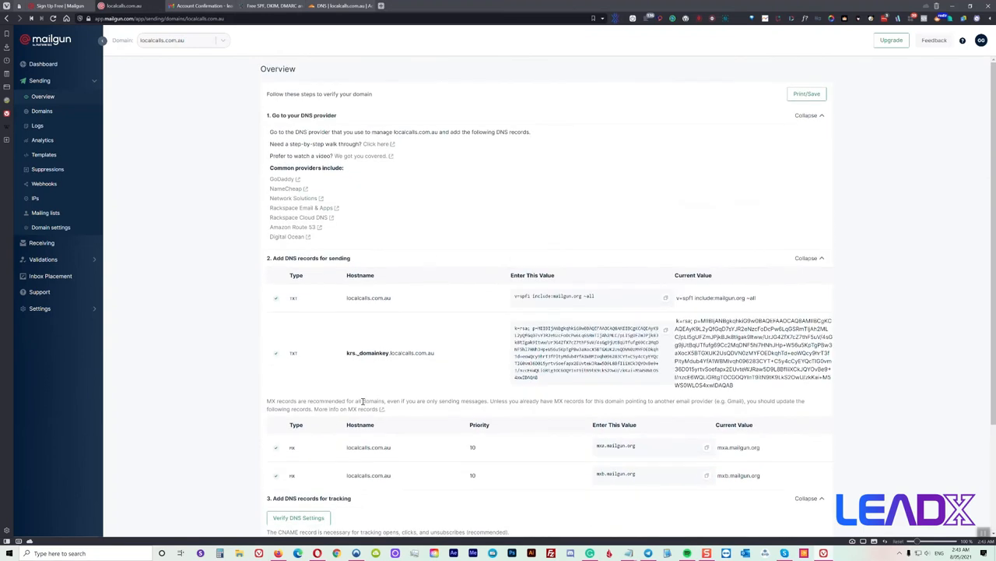
scroll(362, 401, "down", 3)
left_click(305, 498)
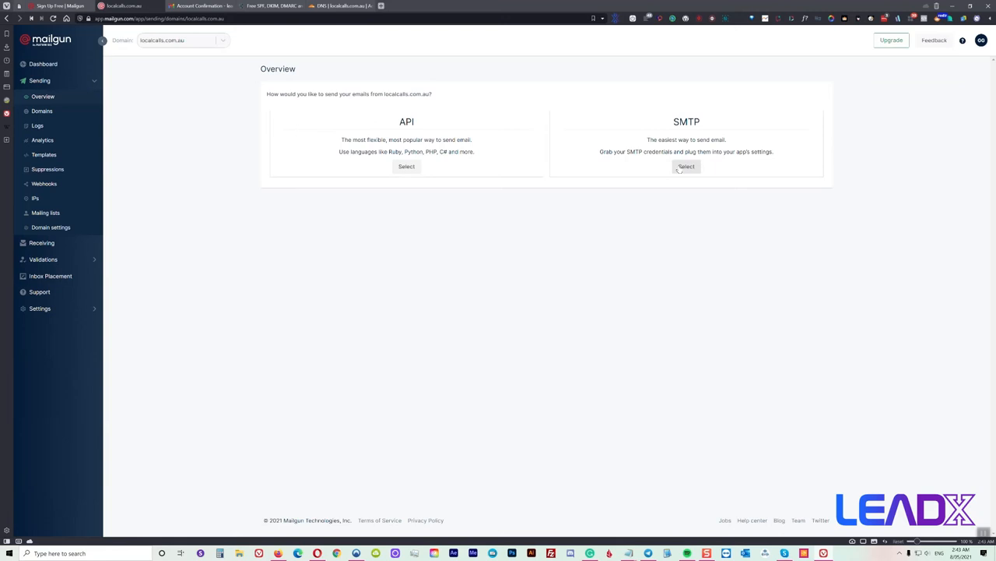
Choose SMTP sending, add a new SMTP login, and copy its generated password
left_click(687, 168)
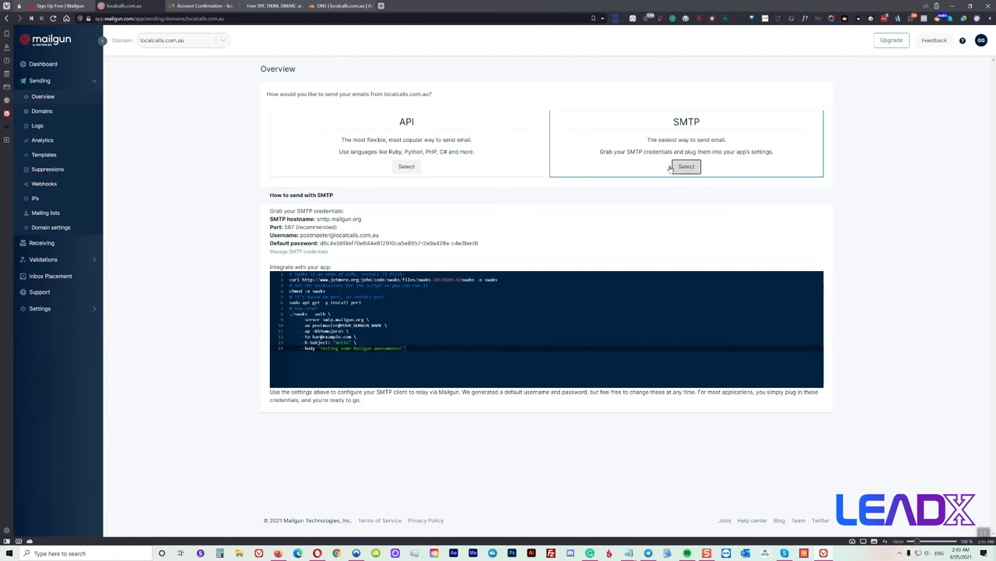
left_click(295, 251)
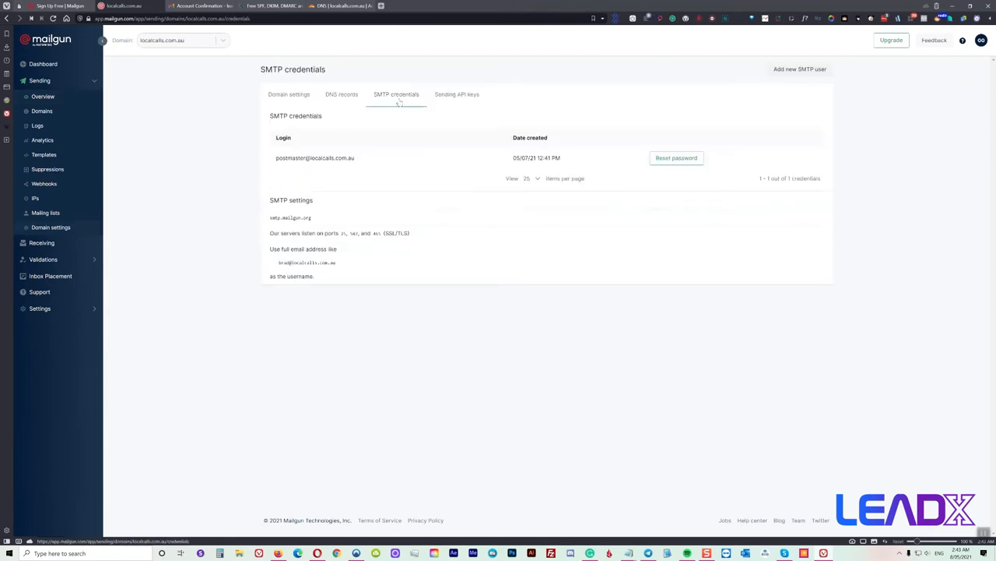
left_click(786, 73)
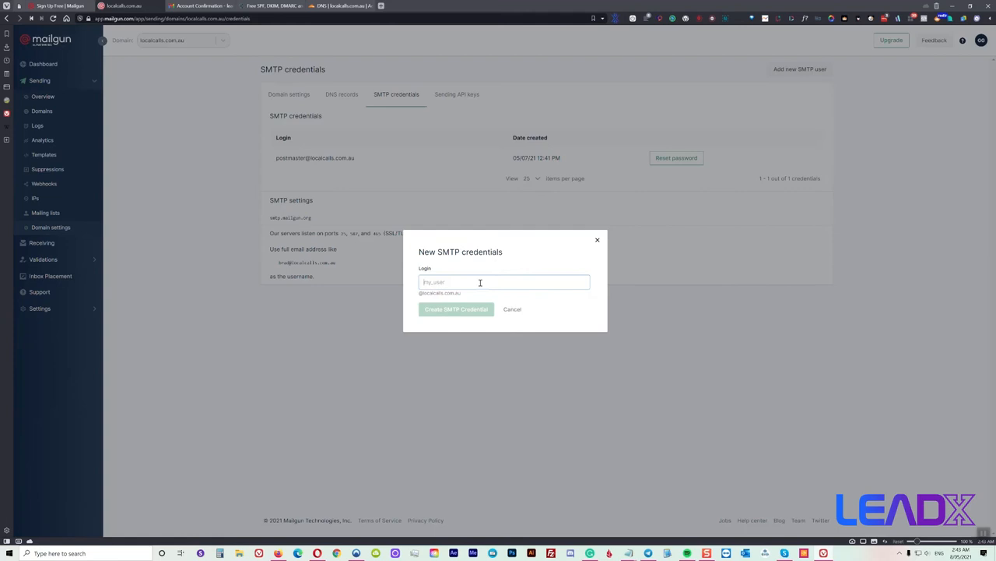
type("l")
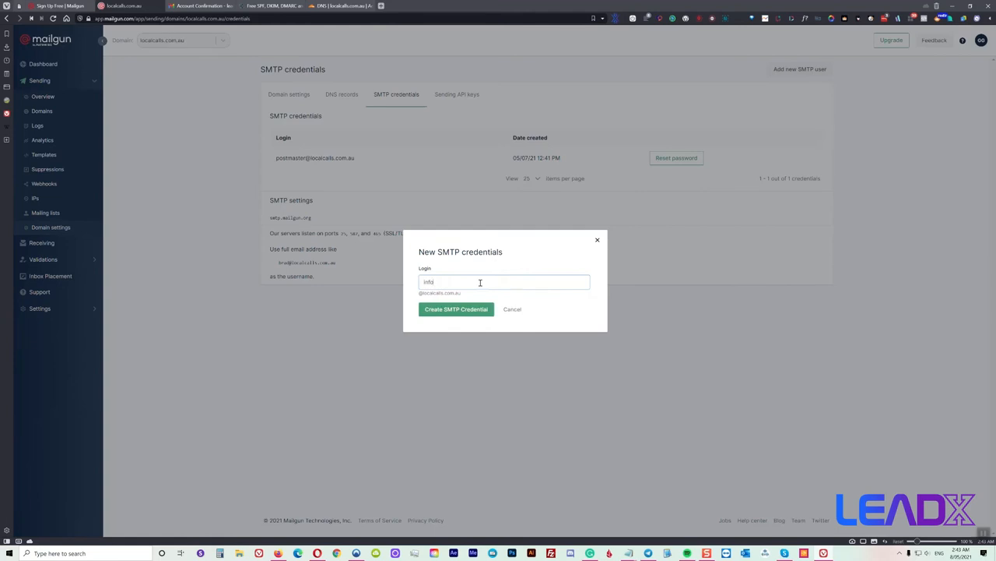
left_click(467, 308)
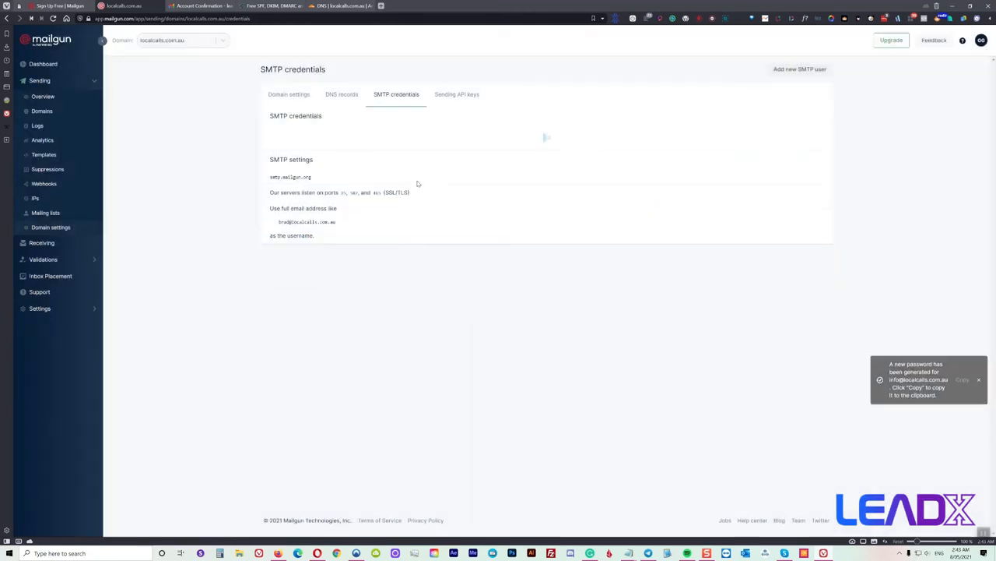
left_click(964, 376)
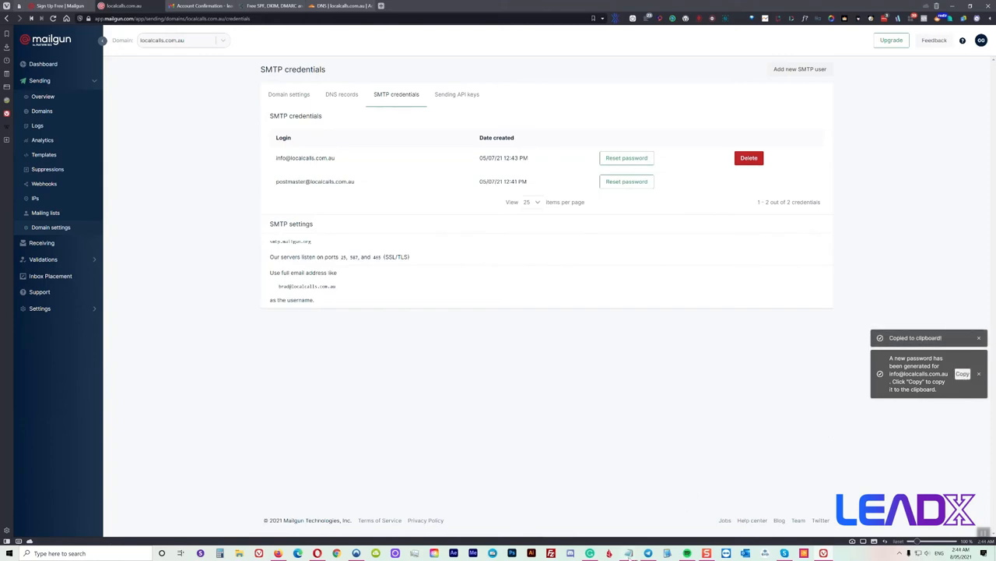
mouse_move(629, 551)
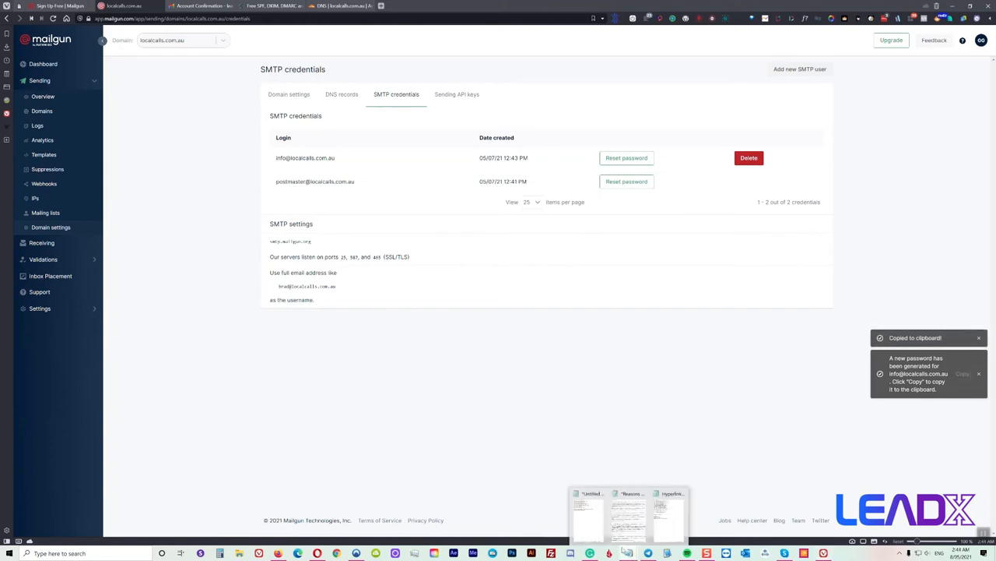
Paste the new SMTP password into an empty Notepad note, leaving a blank line above
left_click(682, 526)
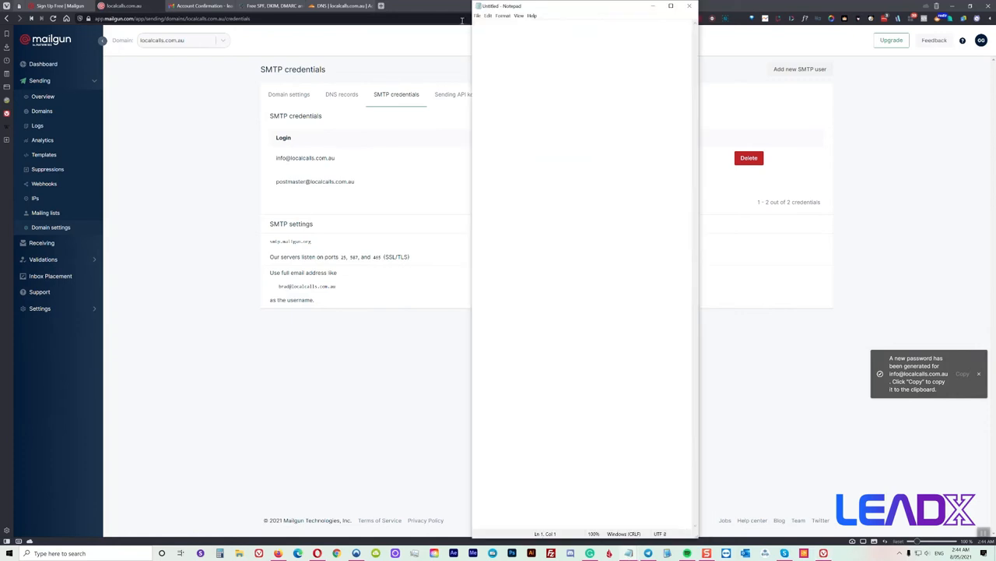
right_click(491, 22)
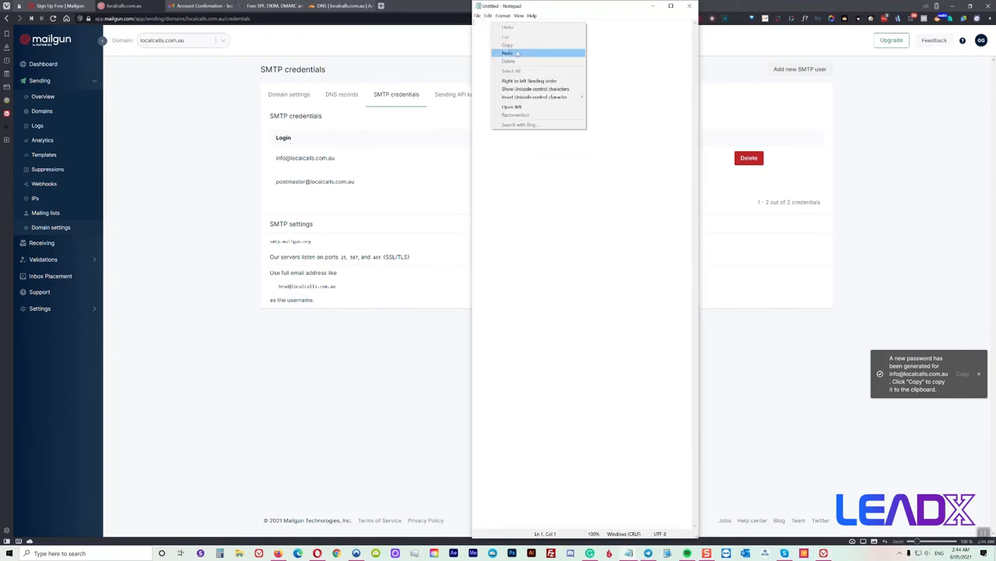
left_click(517, 53)
left_click_drag(547, 16, 508, 86)
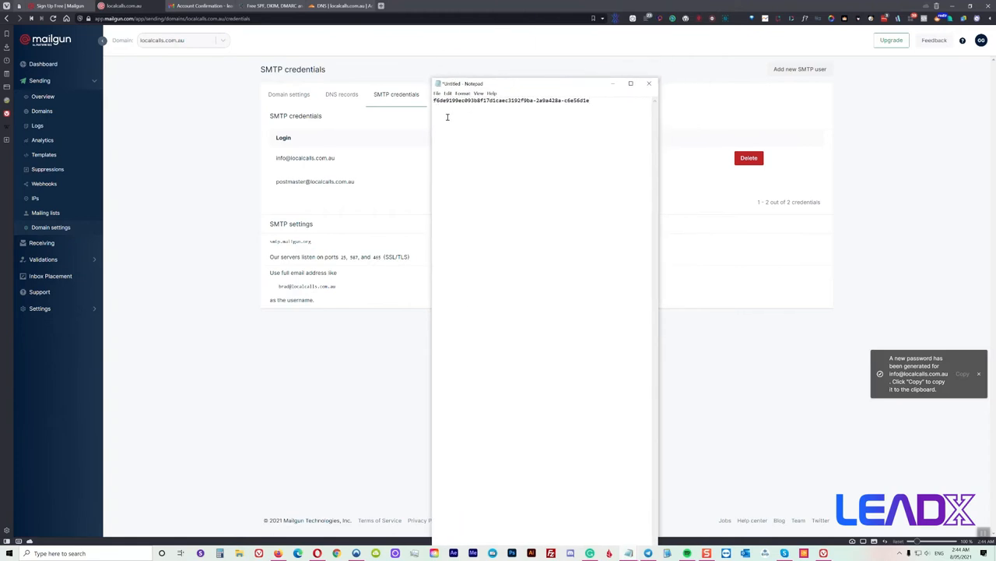
key("Return")
left_click_drag(506, 86, 225, 267)
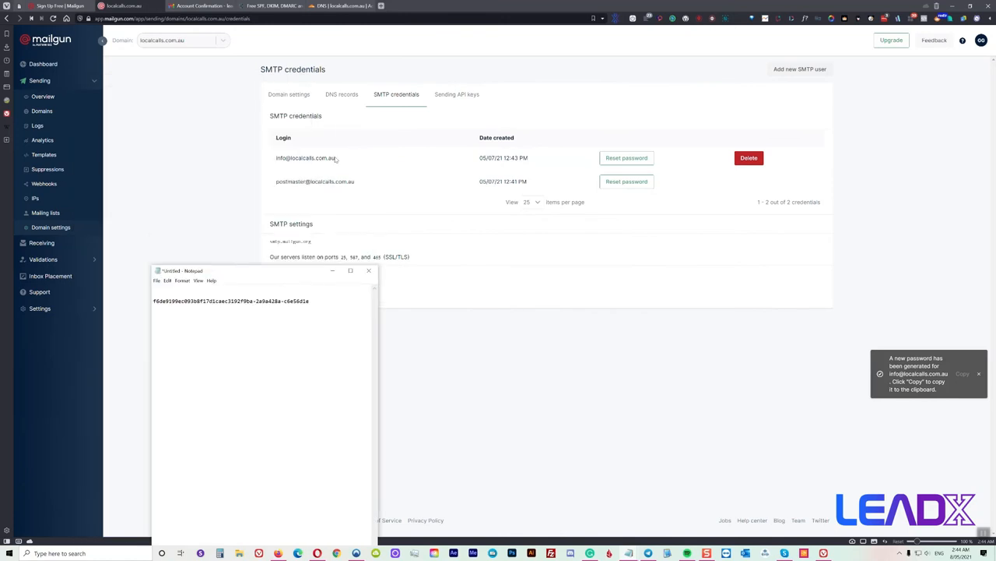
left_click_drag(299, 158, 282, 166)
left_click(283, 166)
triple_click(311, 158)
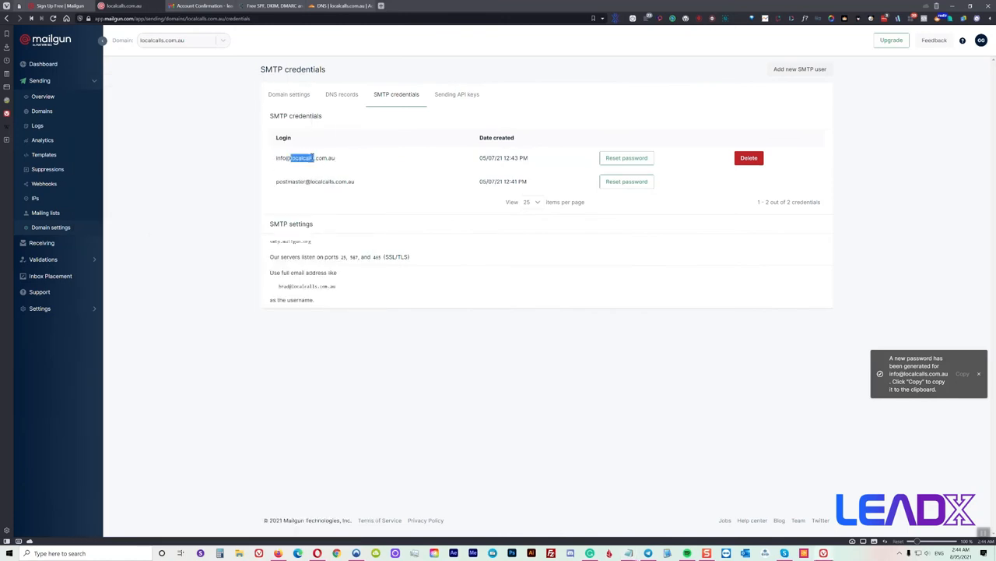
right_click(312, 157)
left_click(324, 165)
left_click(628, 553)
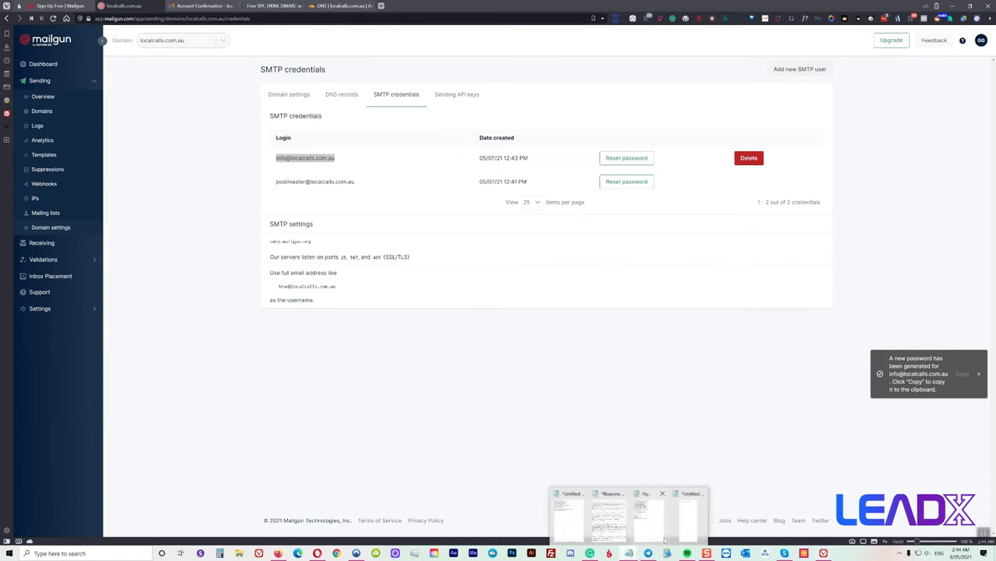
left_click(692, 529)
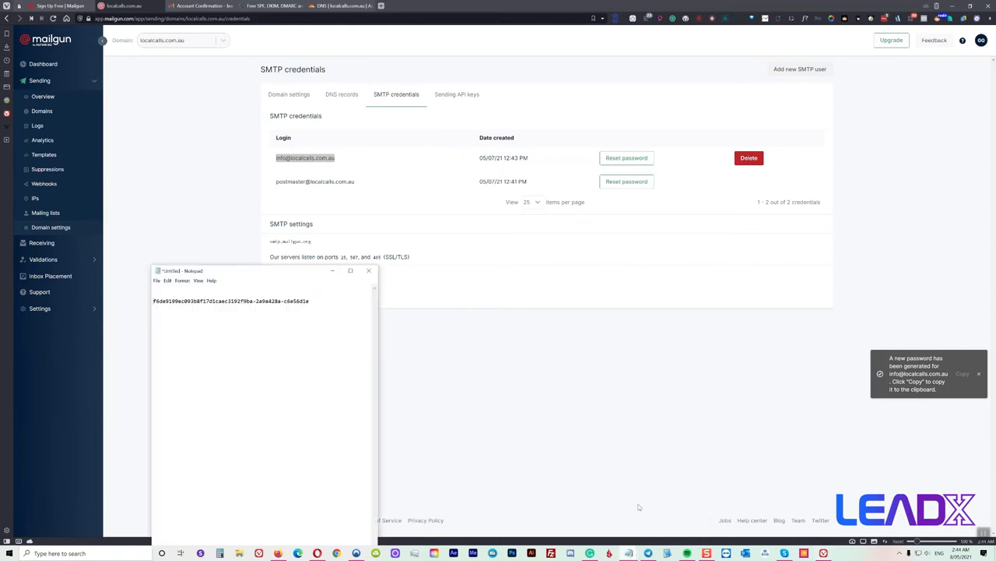
right_click(157, 294)
left_click(181, 326)
left_click_drag(246, 273, 129, 258)
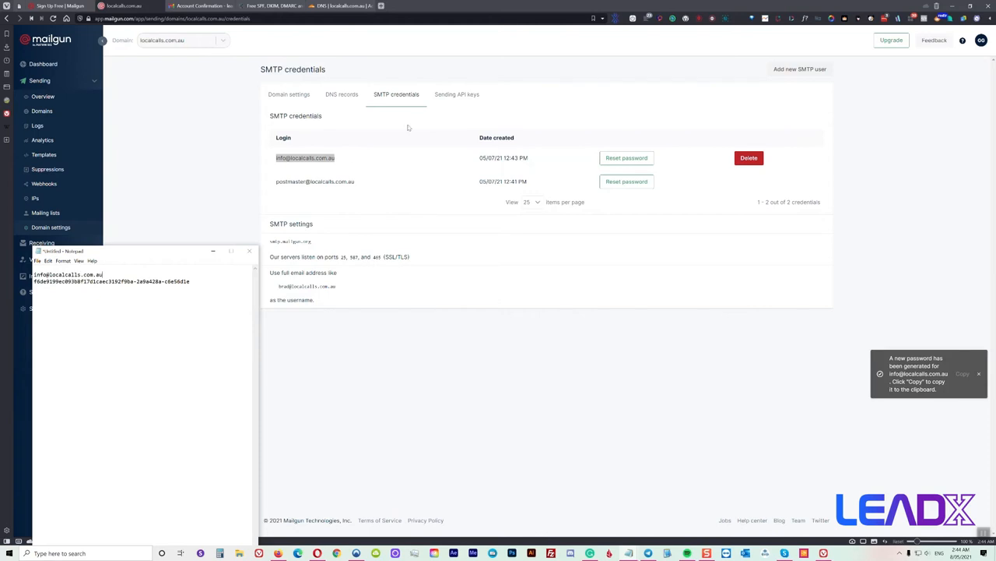
left_click(471, 97)
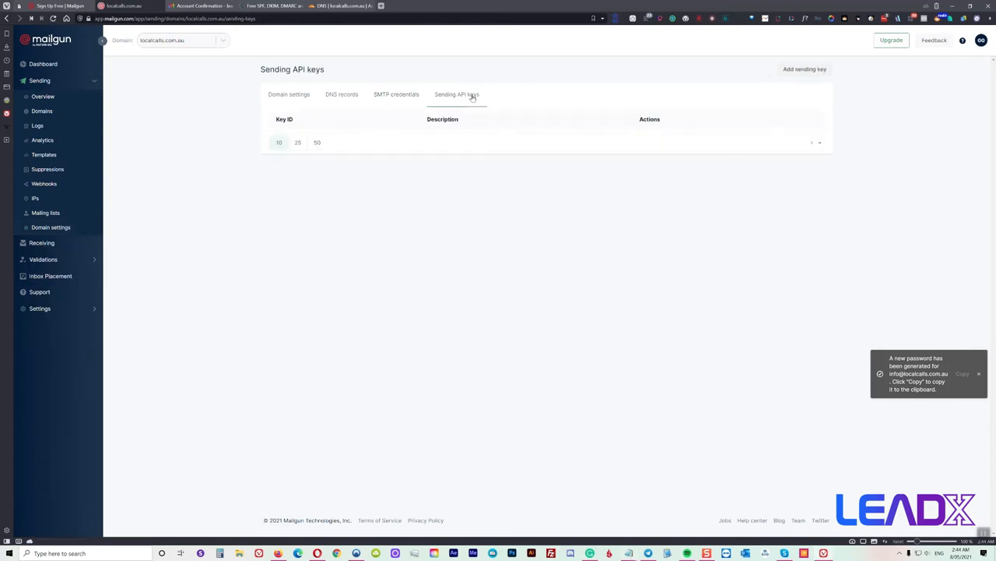
Create a Mailgun sending API key described 'api' and copy it
left_click(787, 71)
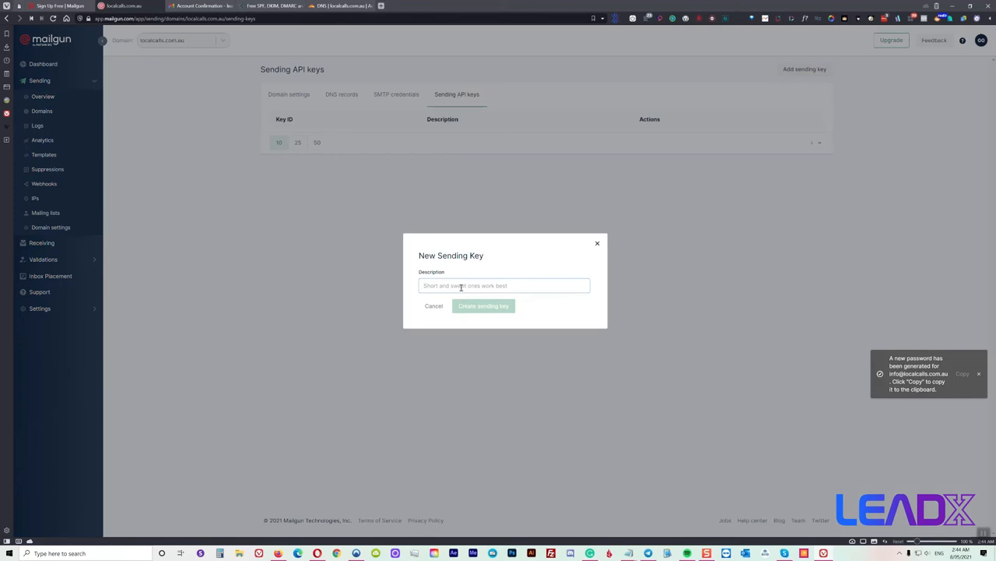
type("api")
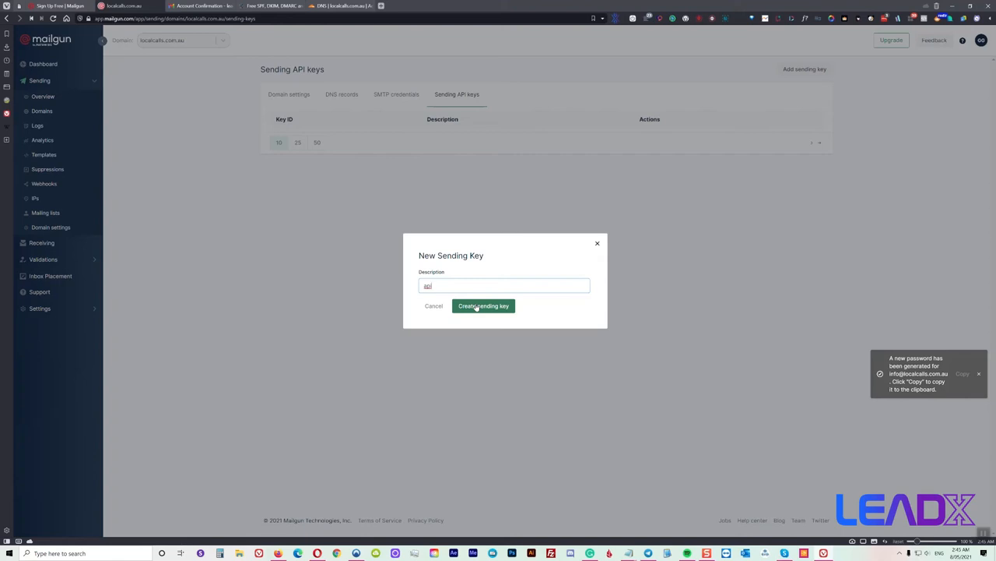
left_click(476, 306)
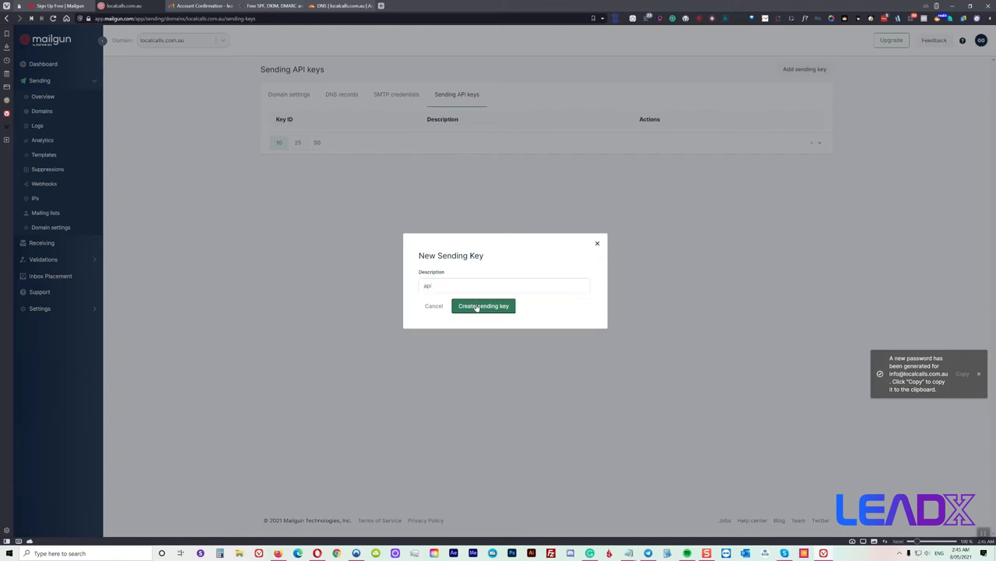
left_click(592, 305)
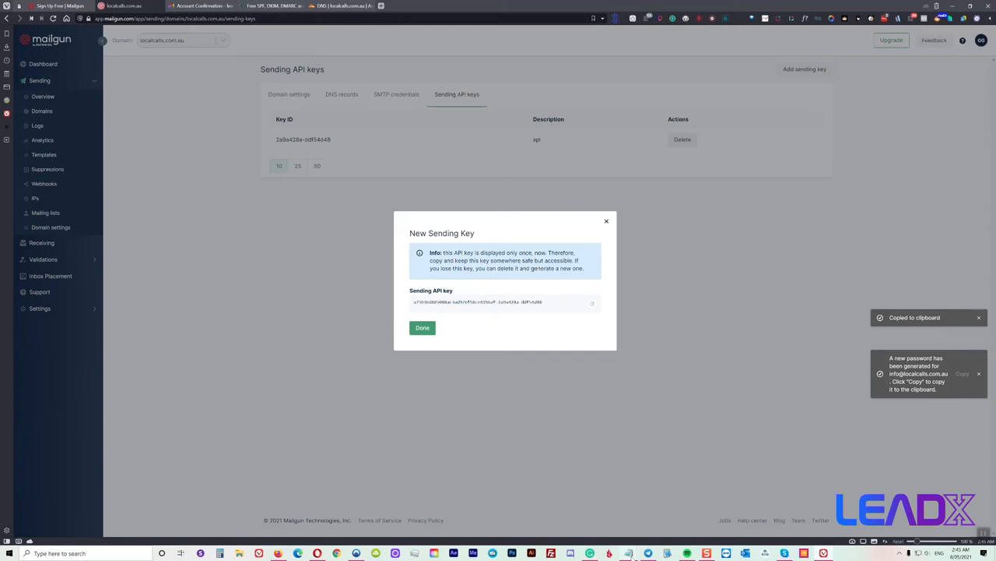
Paste the API key on the note's third line, prefixed with 'API'
mouse_move(631, 553)
left_click(696, 514)
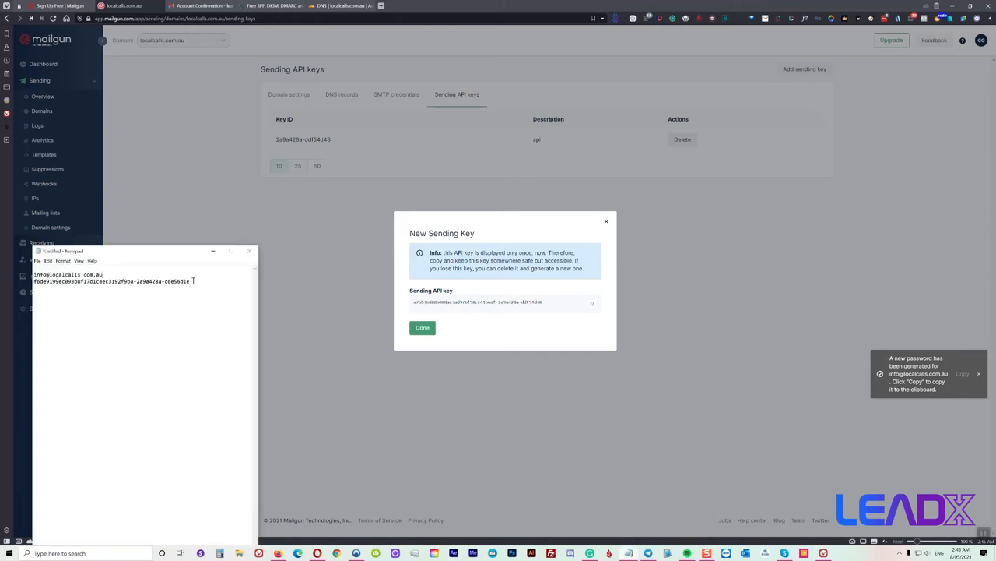
right_click(41, 288)
left_click(63, 321)
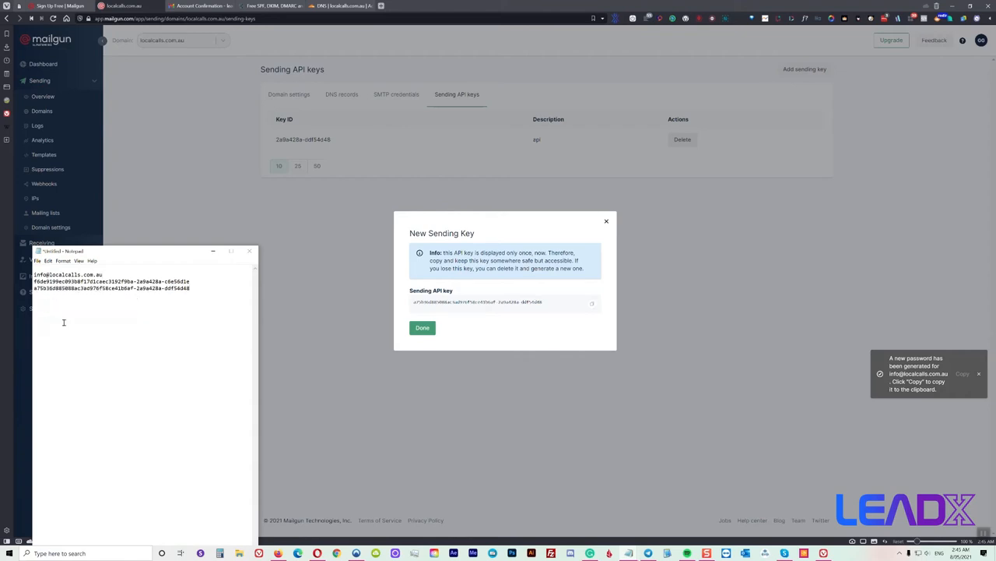
left_click(33, 288)
type("API")
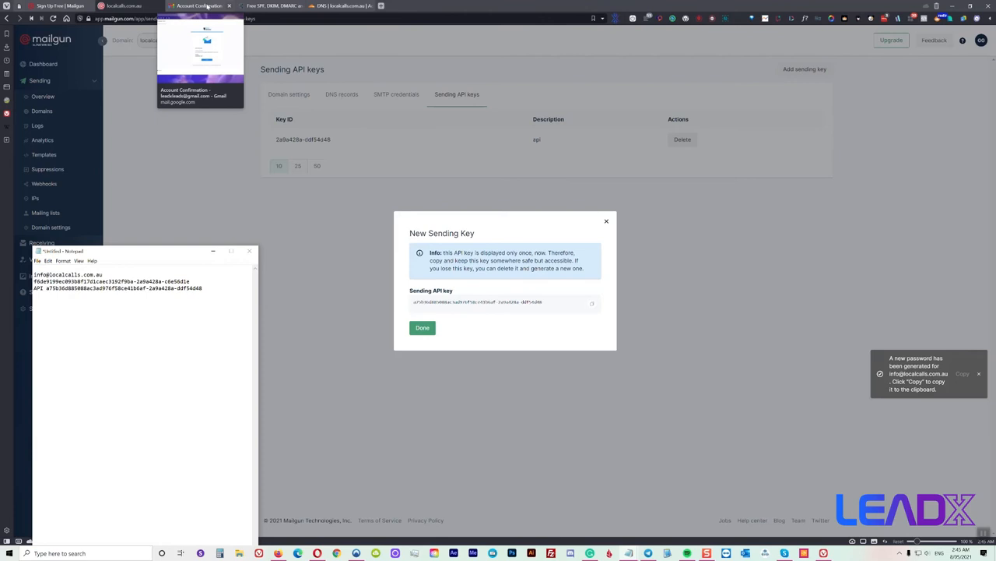
left_click(771, 284)
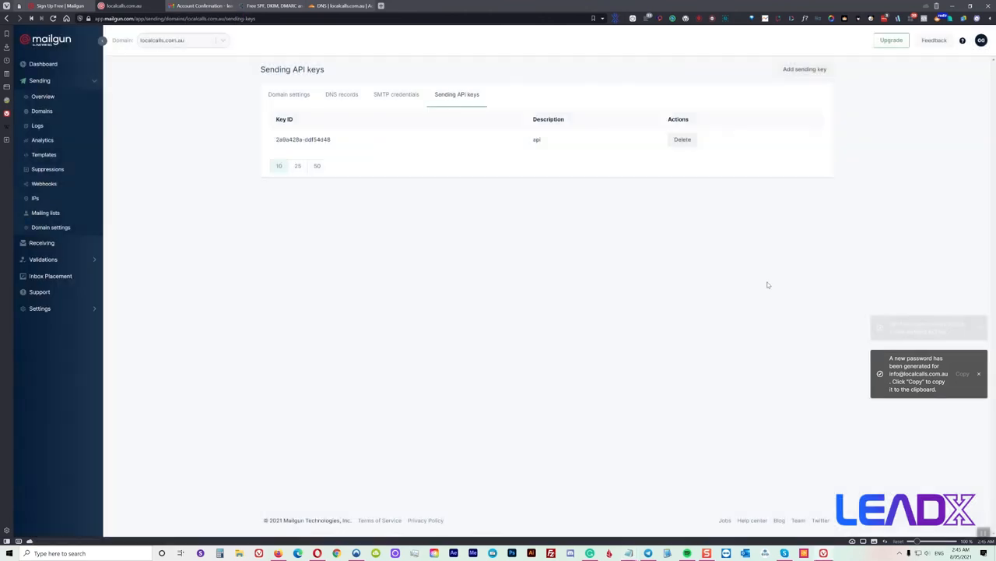
left_click(51, 227)
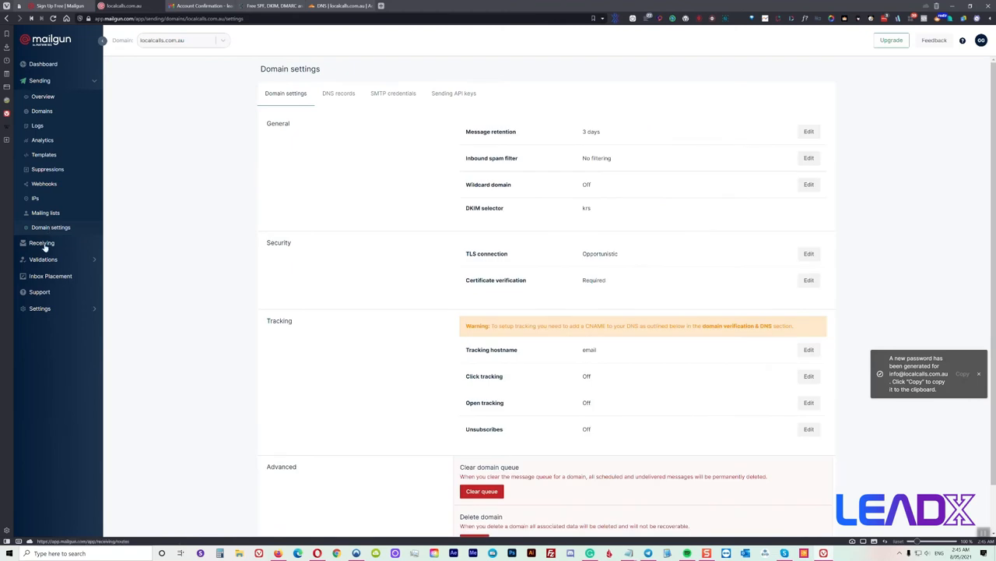
left_click(43, 246)
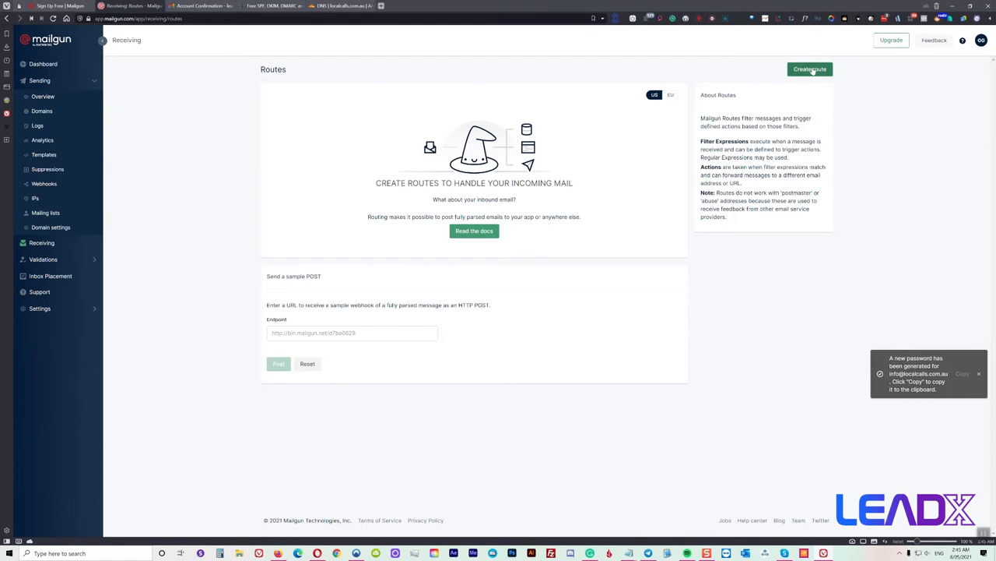
left_click(810, 70)
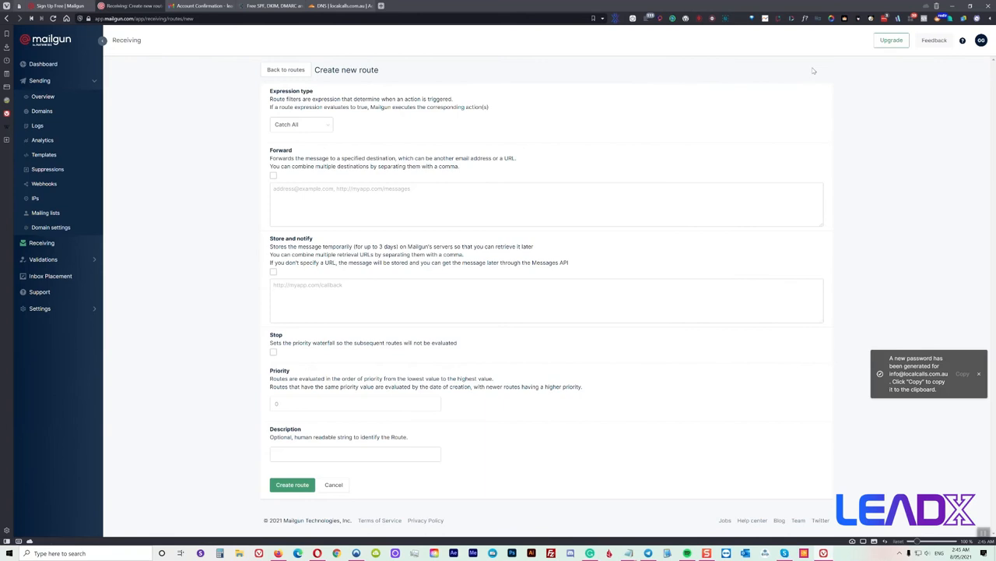
left_click(313, 125)
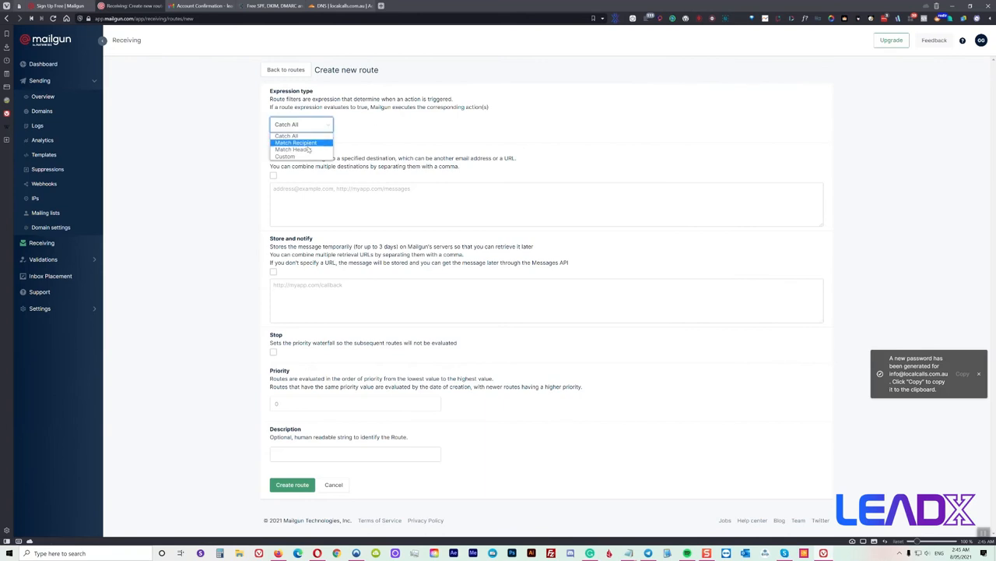
left_click(305, 144)
left_click(315, 158)
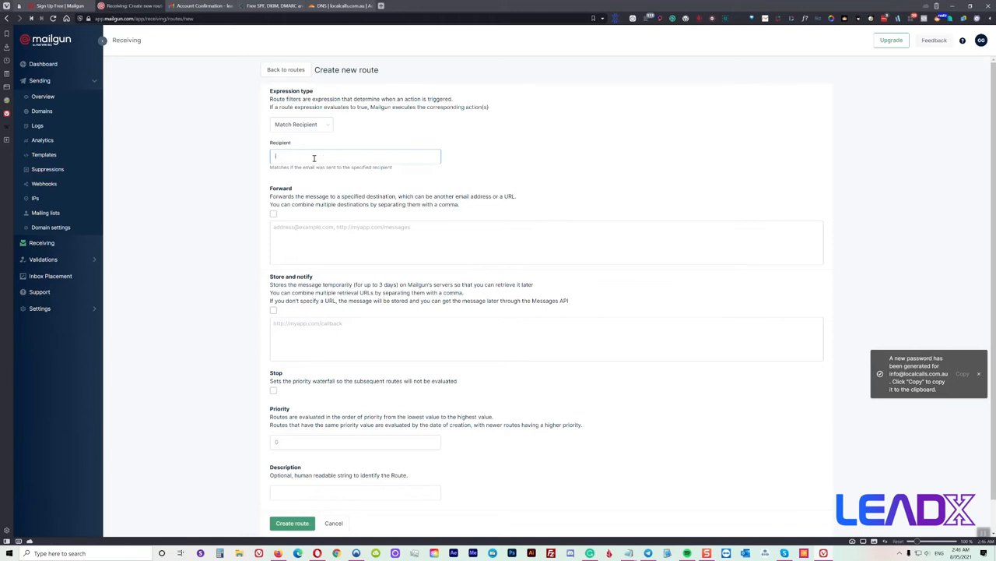
left_click(273, 213)
left_click(294, 227)
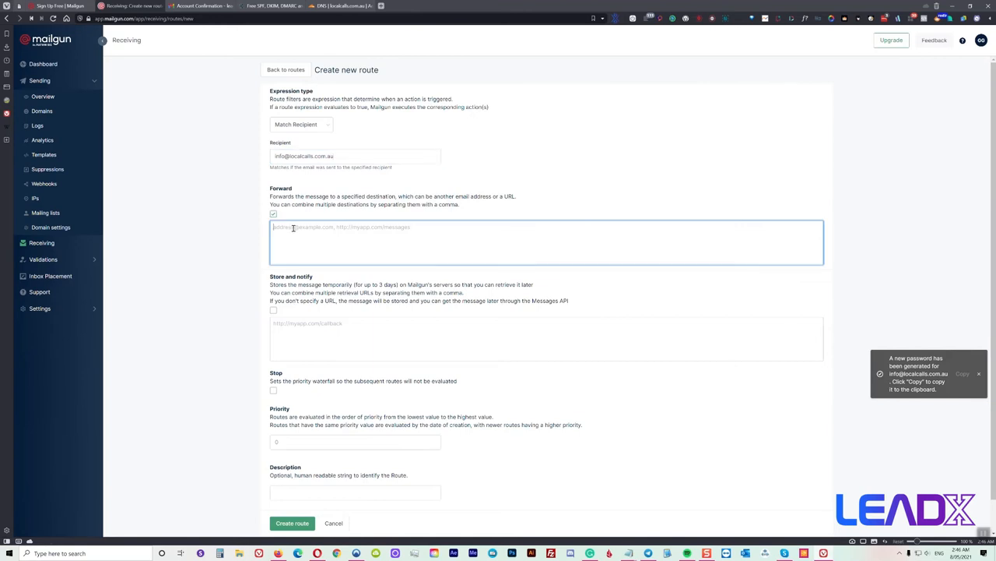
left_click(199, 6)
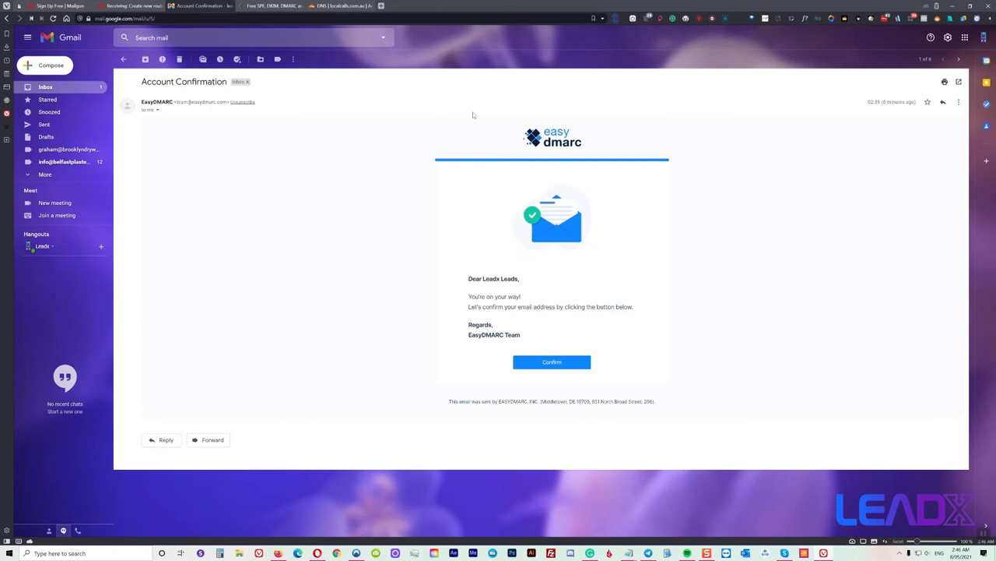
left_click(46, 87)
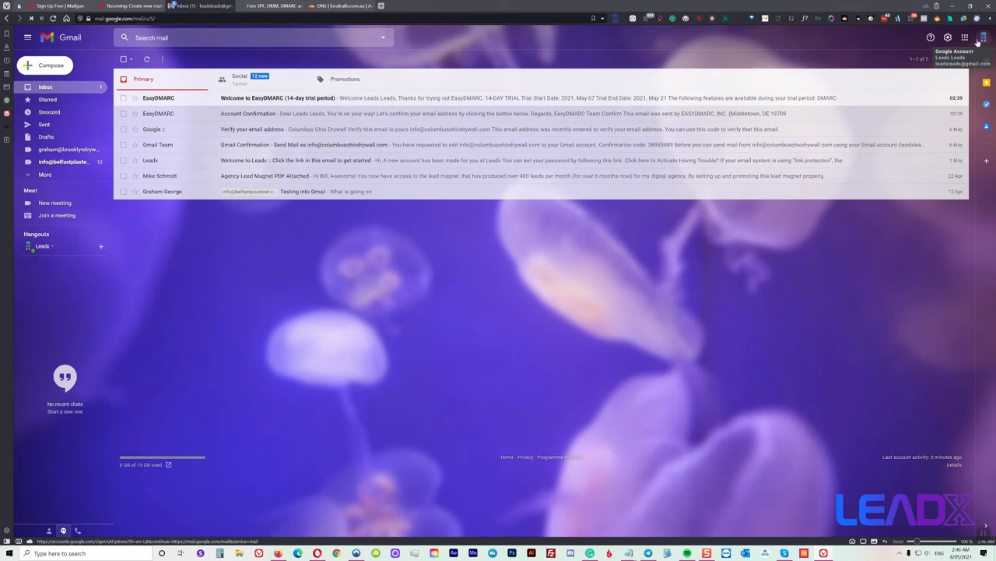
left_click(129, 6)
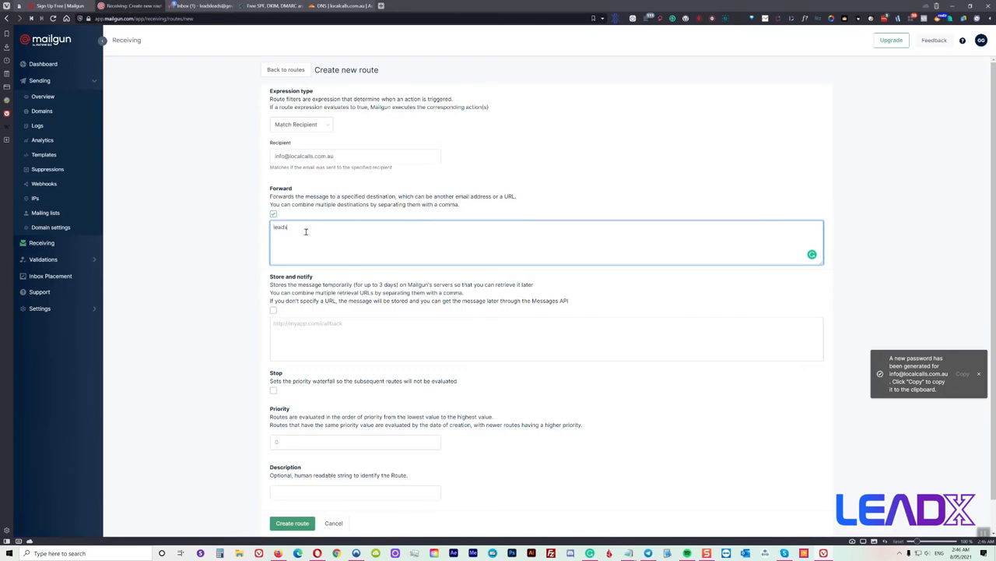
left_click(301, 525)
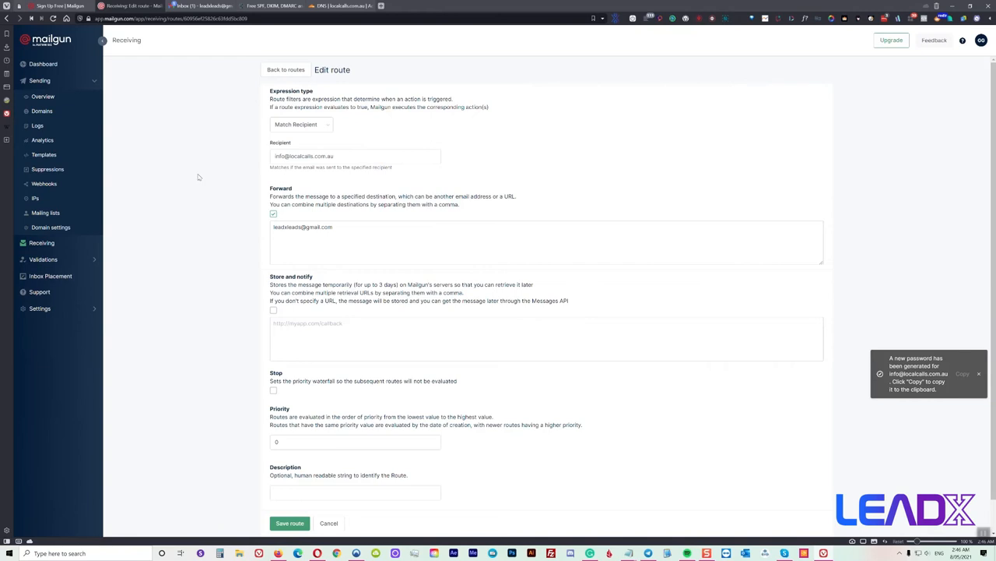
left_click(207, 8)
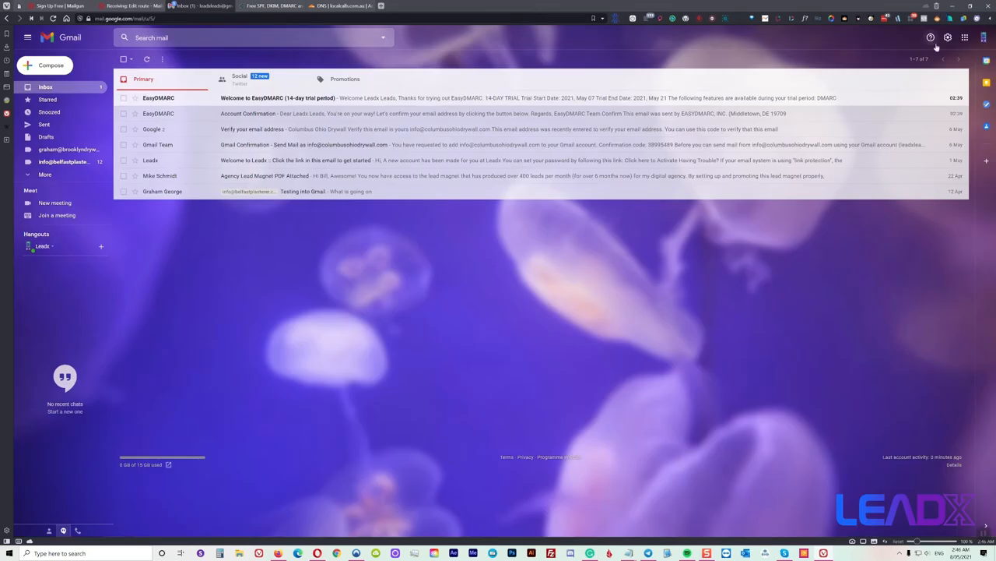
Open Gmail's full settings on Accounts and Import and begin adding another send-as address
left_click(948, 37)
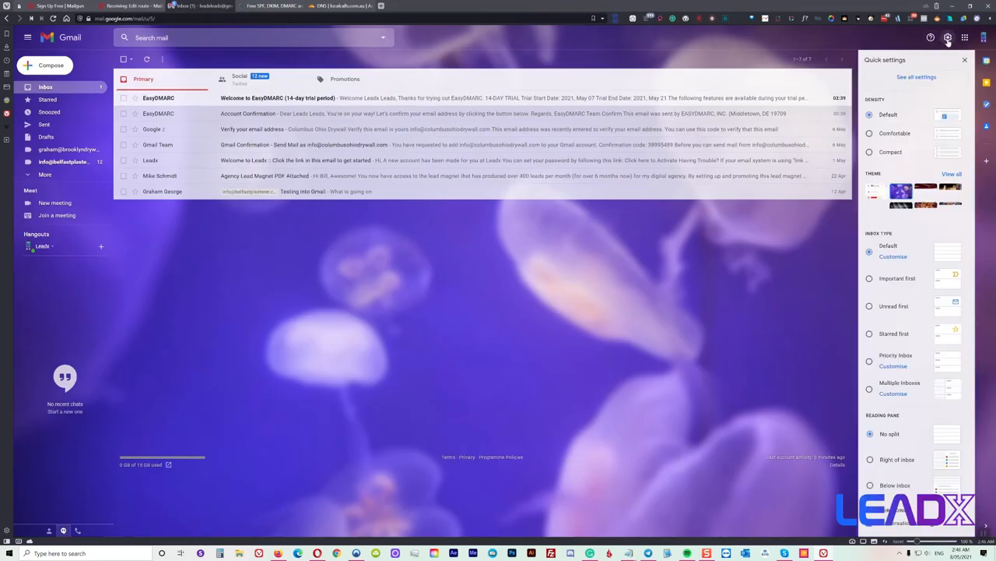
left_click(929, 80)
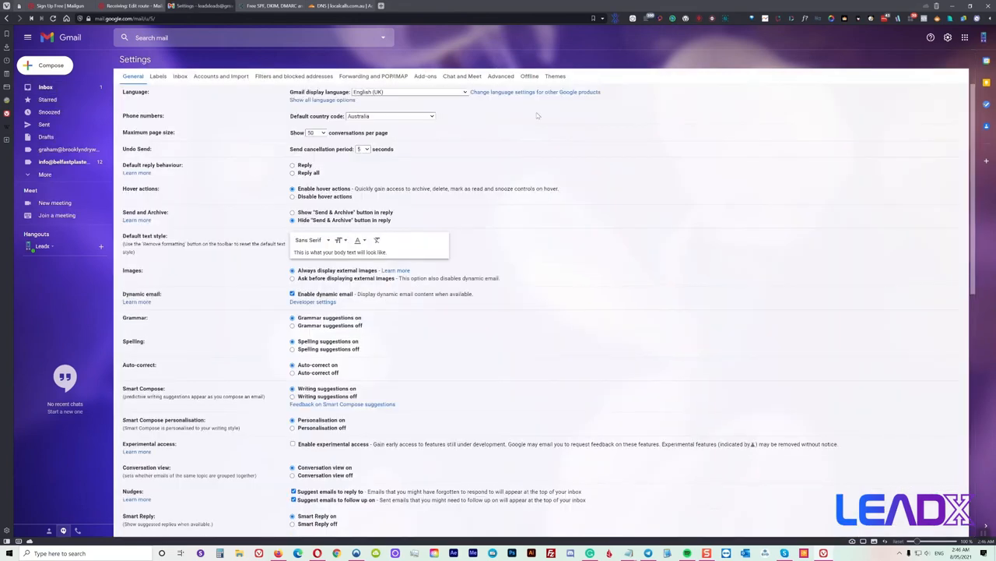
left_click(218, 76)
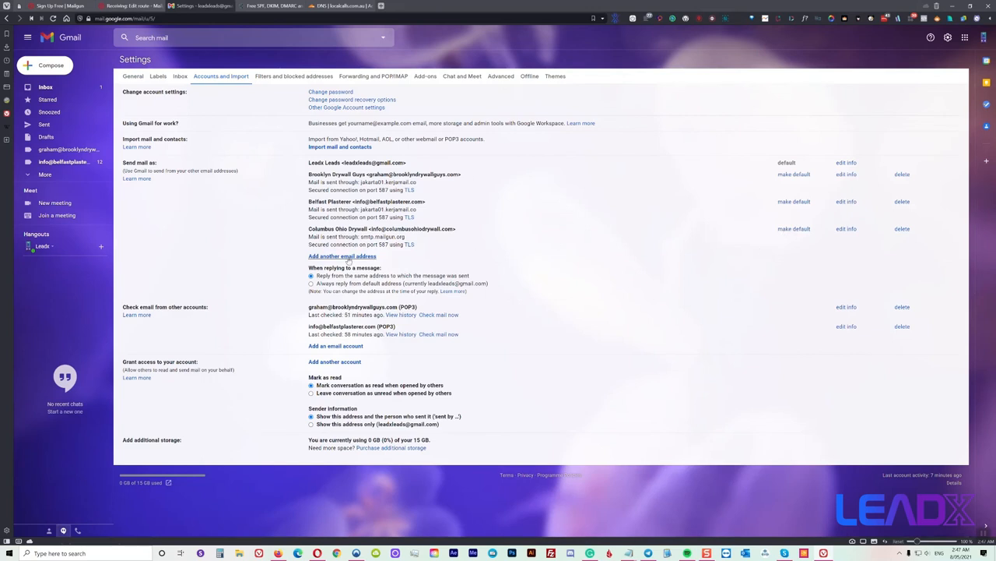
left_click(348, 259)
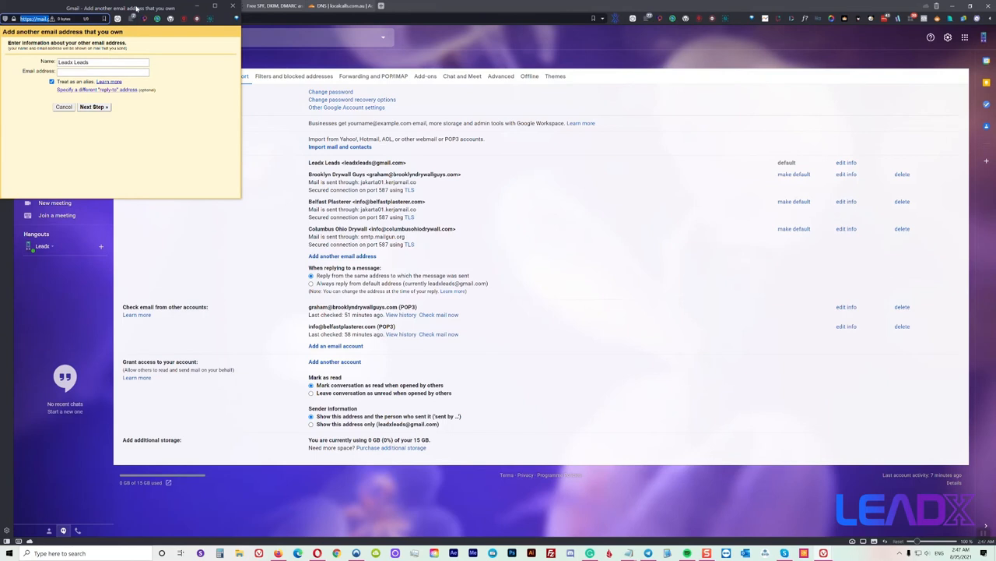
left_click_drag(136, 9, 674, 154)
left_click(584, 205)
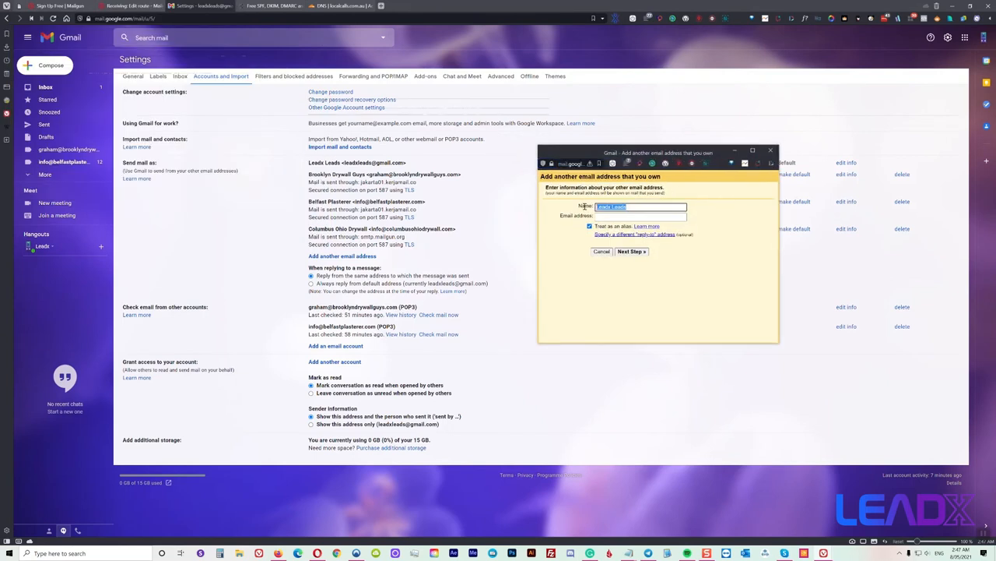
type("Local Calls")
key("Tab")
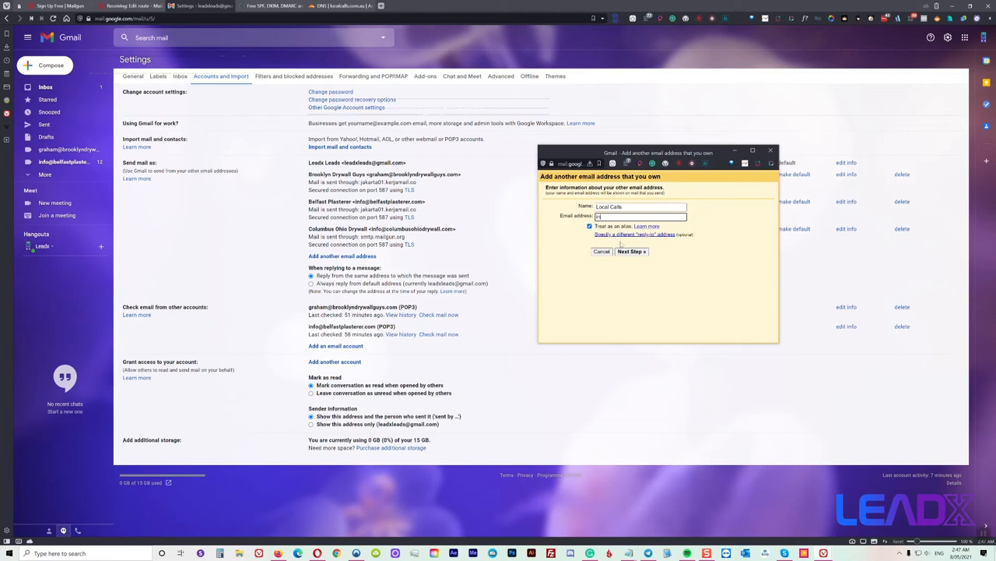
left_click(633, 251)
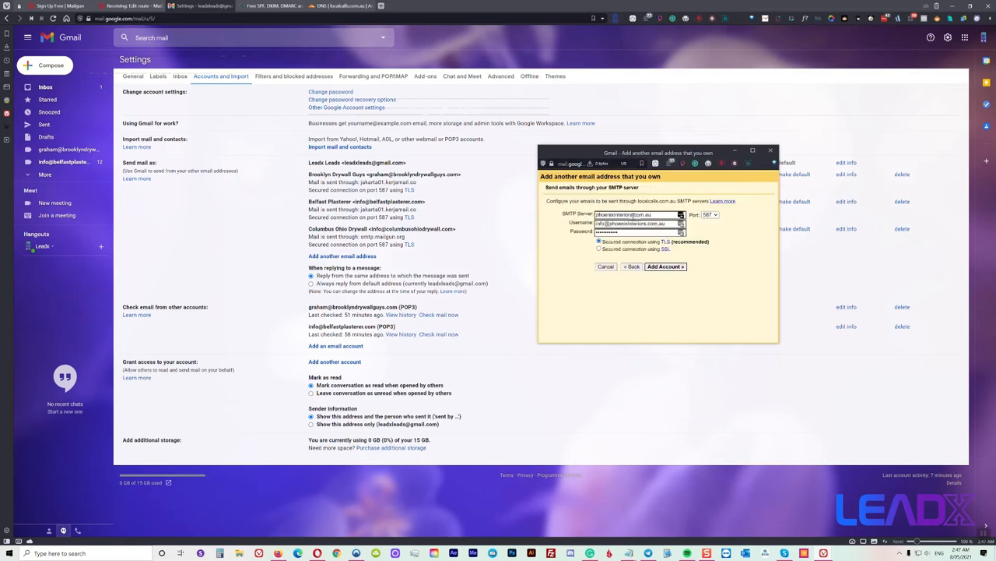
left_click_drag(578, 154, 670, 140)
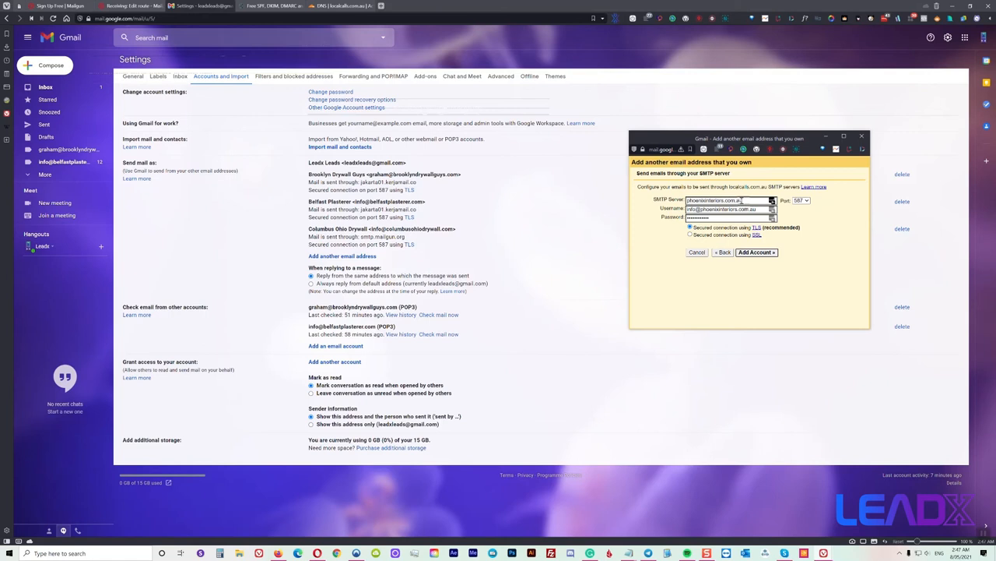
left_click(133, 5)
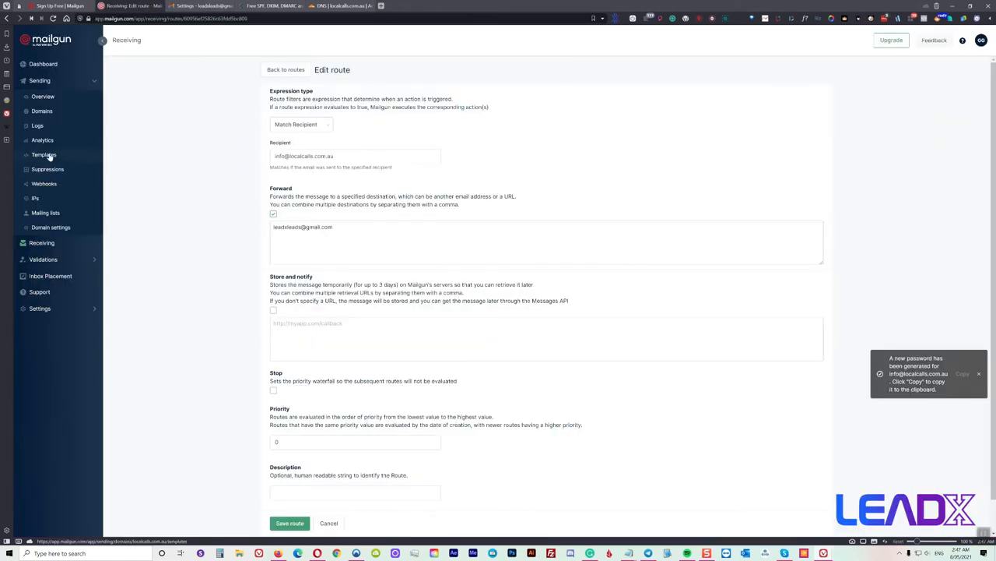
Open the SMTP credentials page for the localcalls.com.au sending domain
left_click(41, 80)
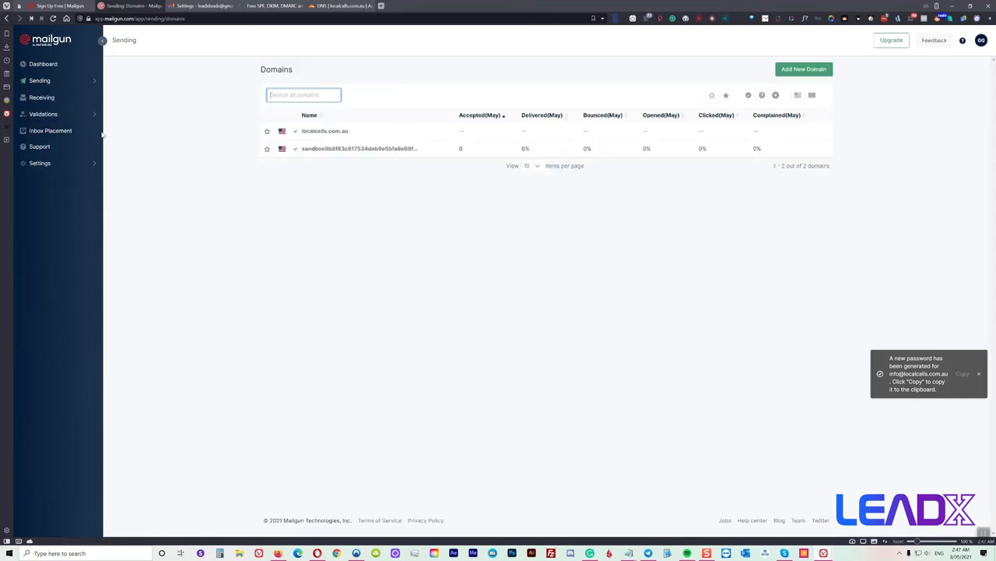
left_click(44, 100)
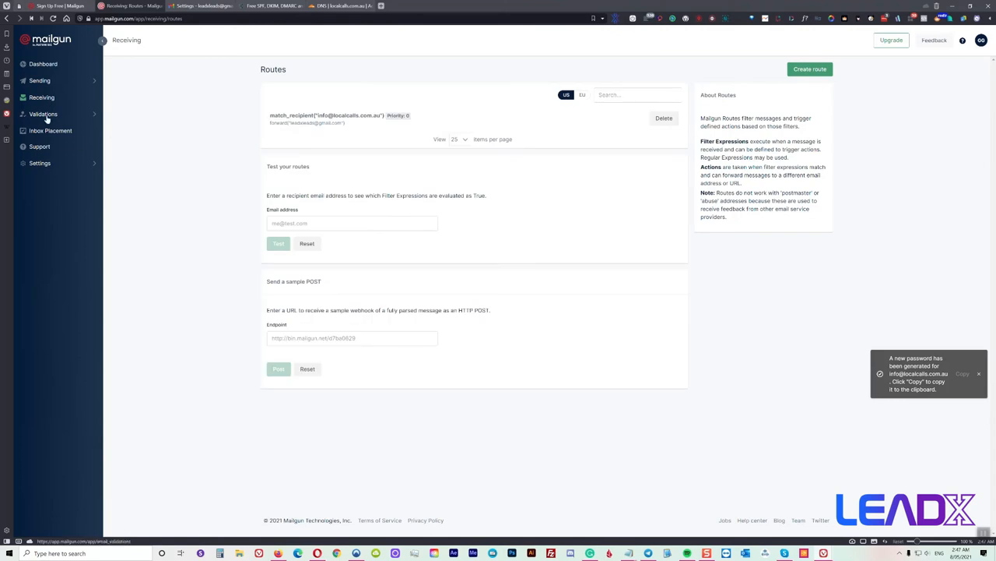
left_click(91, 83)
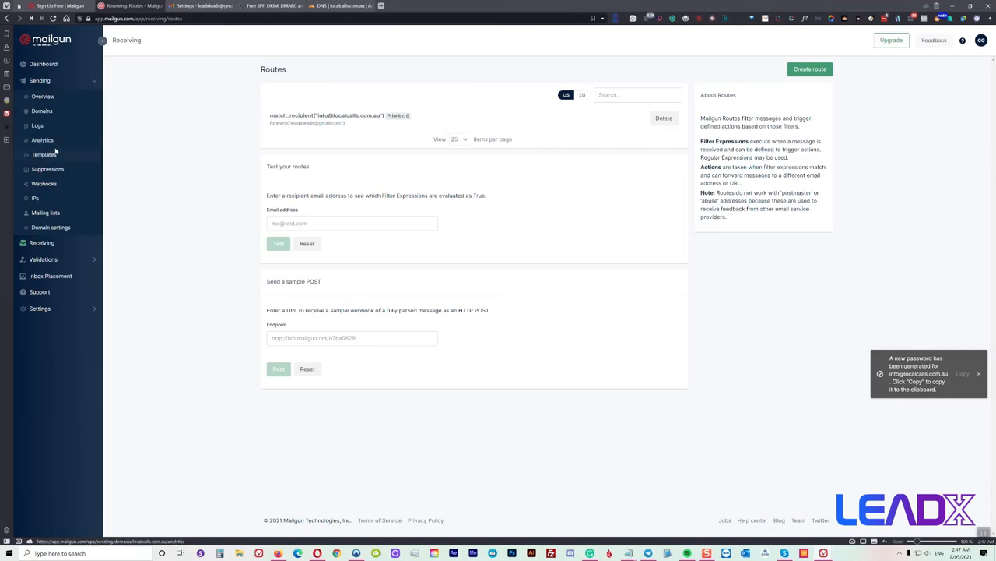
left_click(44, 227)
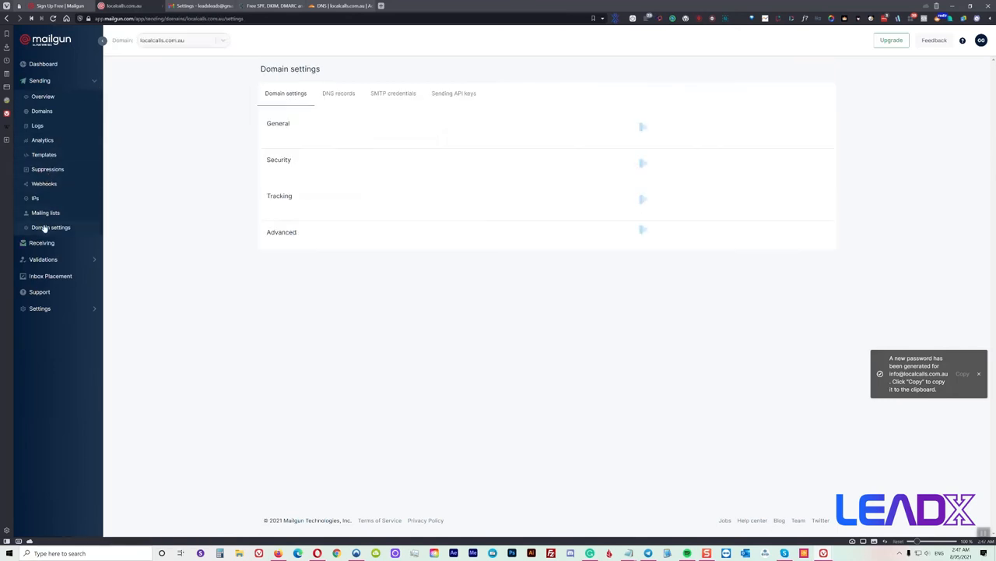
left_click(396, 96)
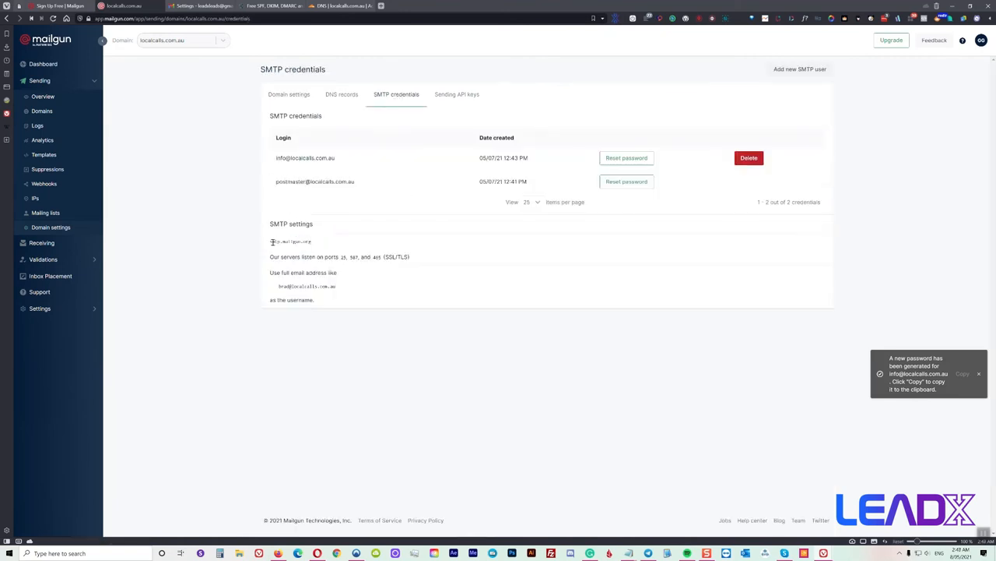
Copy the server name smtp.mailgun.org into the Notepad notes
left_click_drag(282, 242, 312, 242)
triple_click(309, 242)
right_click(319, 243)
left_click(325, 250)
mouse_move(633, 555)
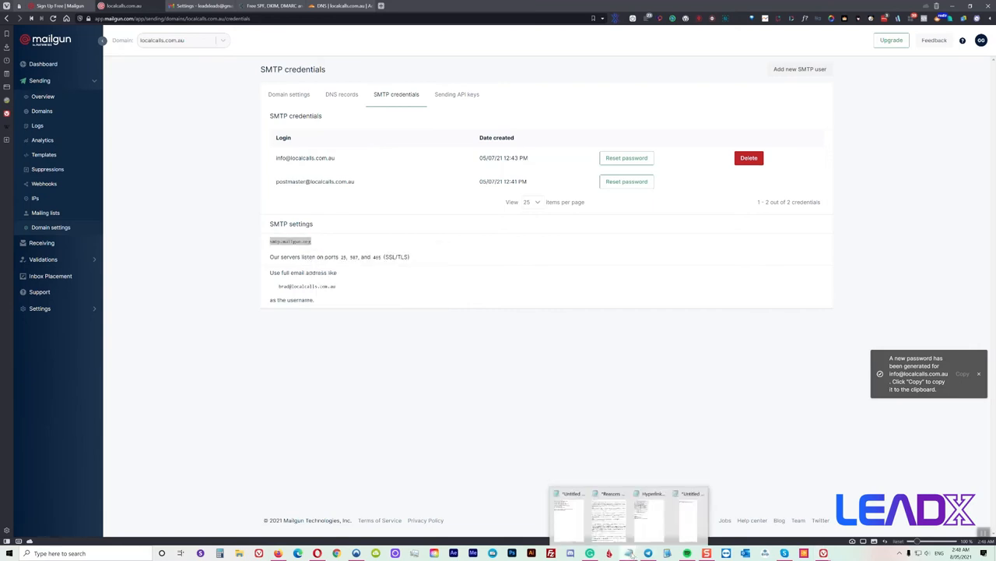
left_click(692, 522)
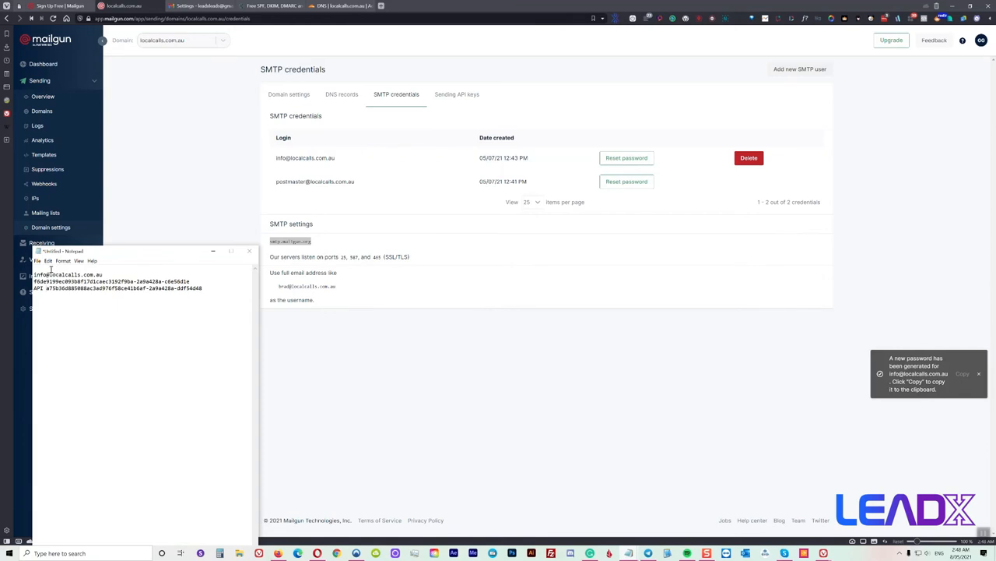
right_click(46, 269)
left_click(74, 300)
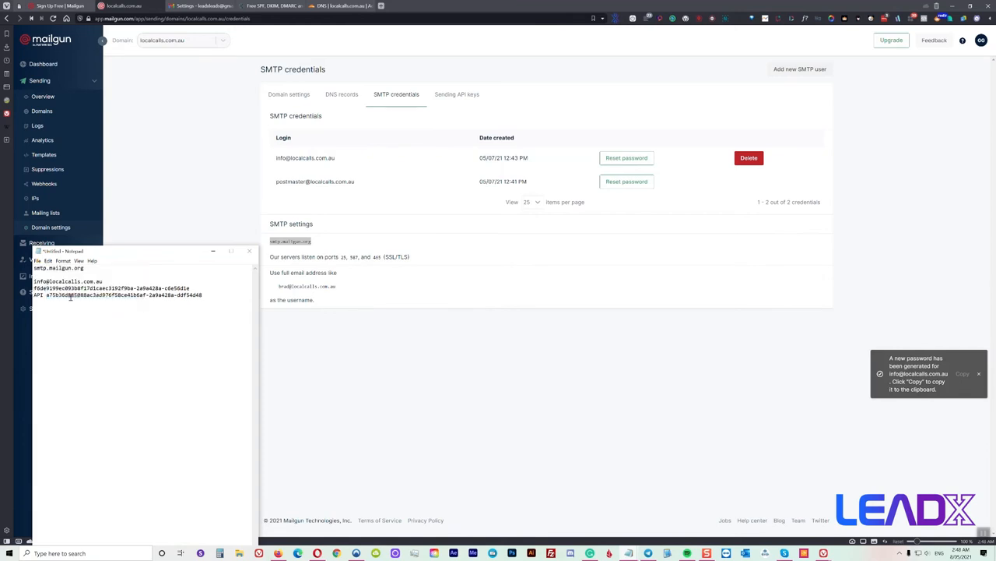
left_click(204, 5)
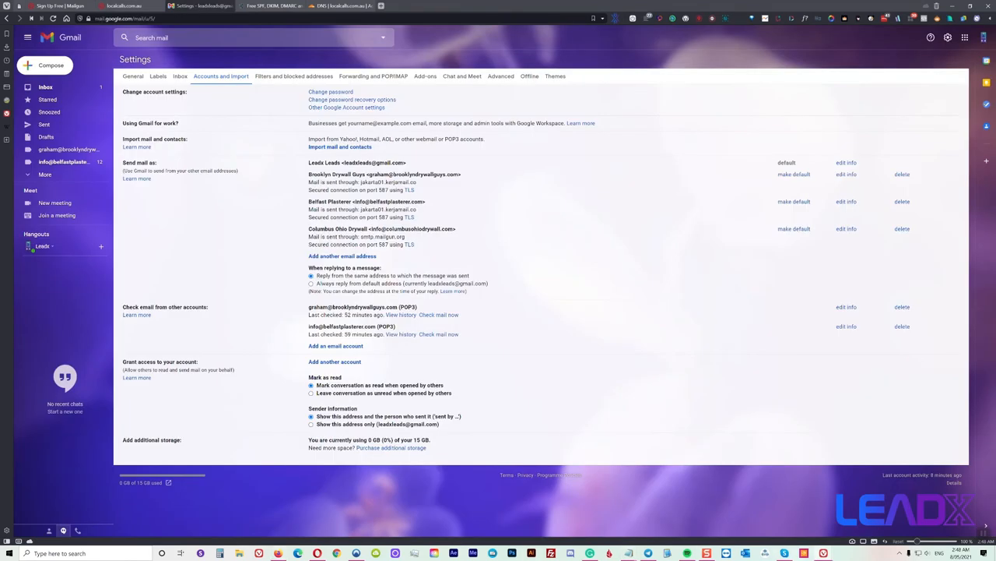
Set the SMTP server to smtp.mailgun.org and correct the username's domain to localcalls
mouse_move(831, 556)
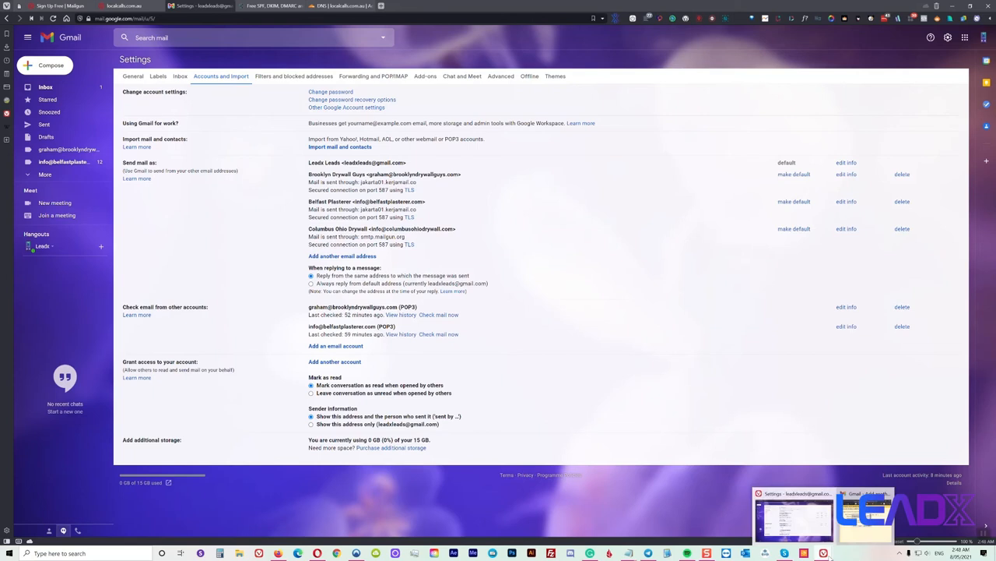
left_click(856, 518)
triple_click(709, 200)
right_click(709, 202)
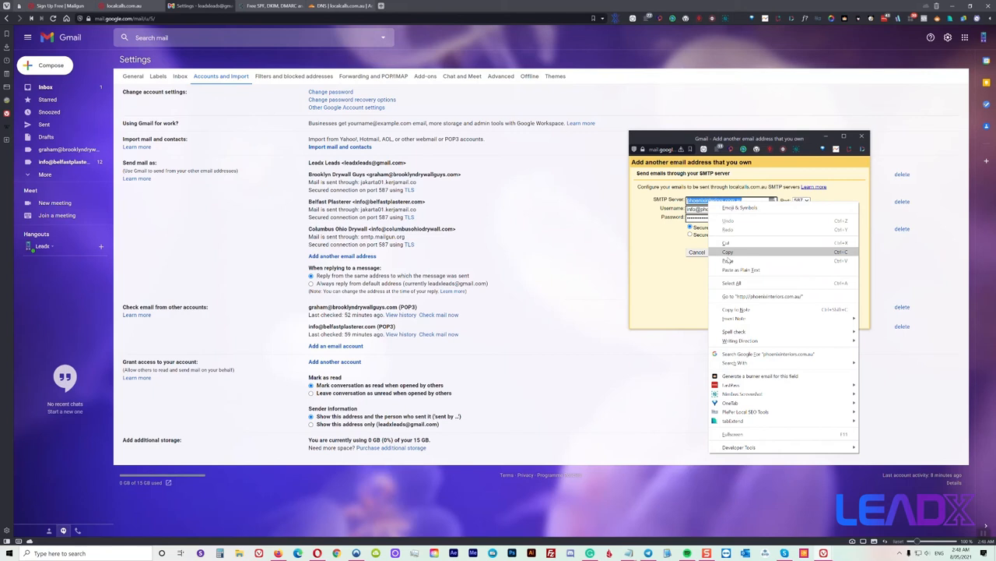
left_click(729, 261)
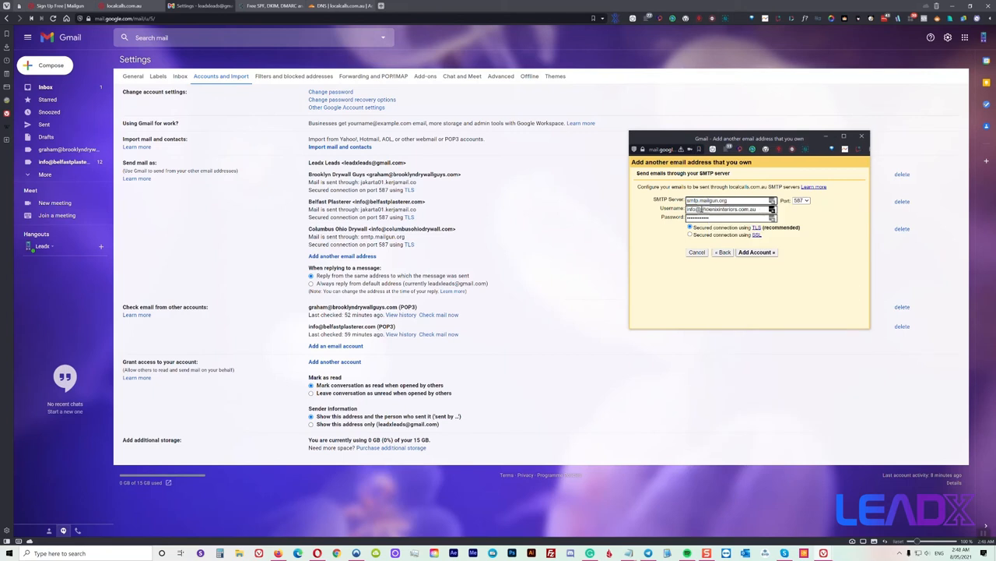
left_click_drag(699, 209, 759, 209)
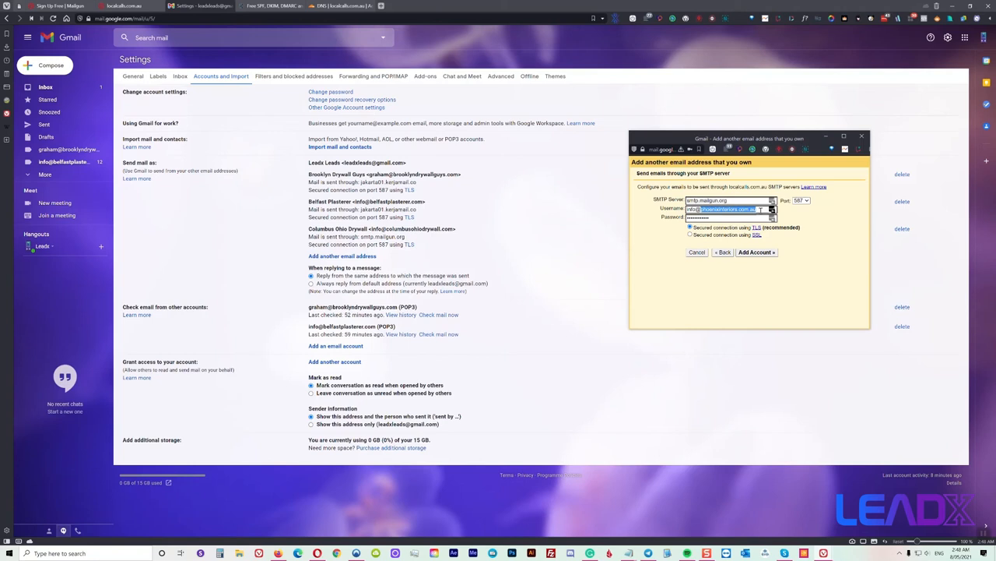
type("loc")
Paste the SMTP password from the Notepad notes and add the account
left_click(629, 552)
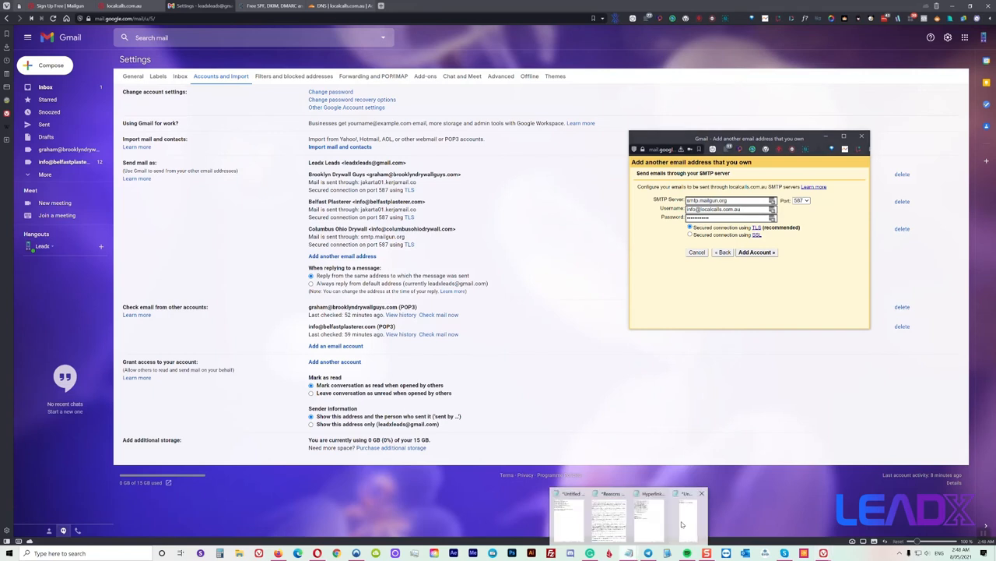
left_click(682, 524)
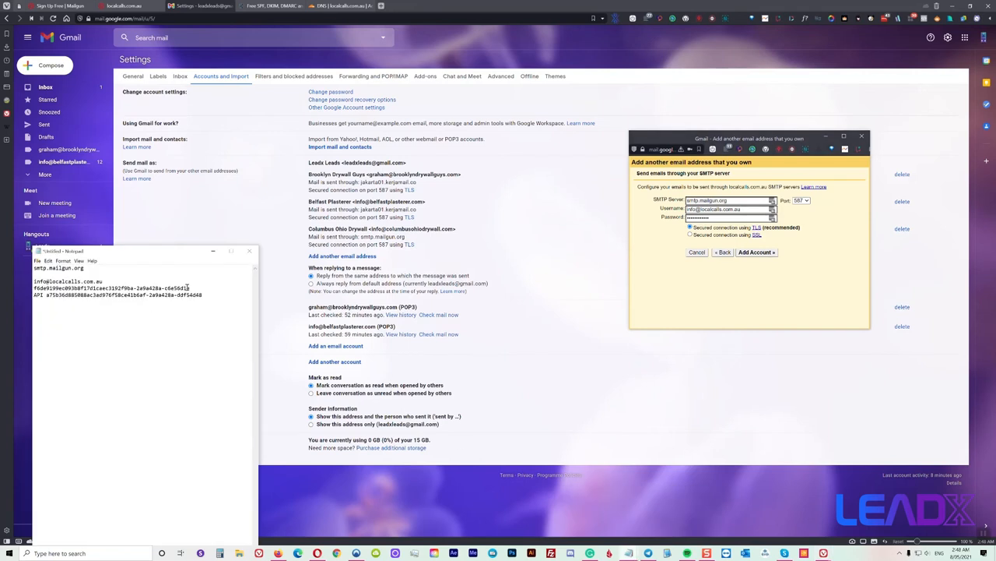
left_click_drag(190, 288, 32, 288)
right_click(36, 294)
left_click(53, 312)
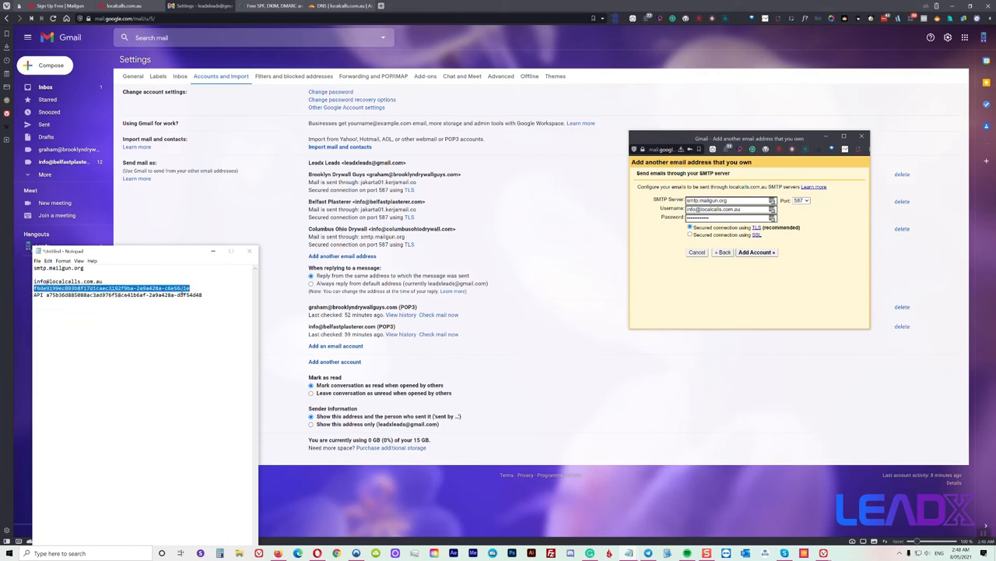
left_click(692, 218)
right_click(694, 218)
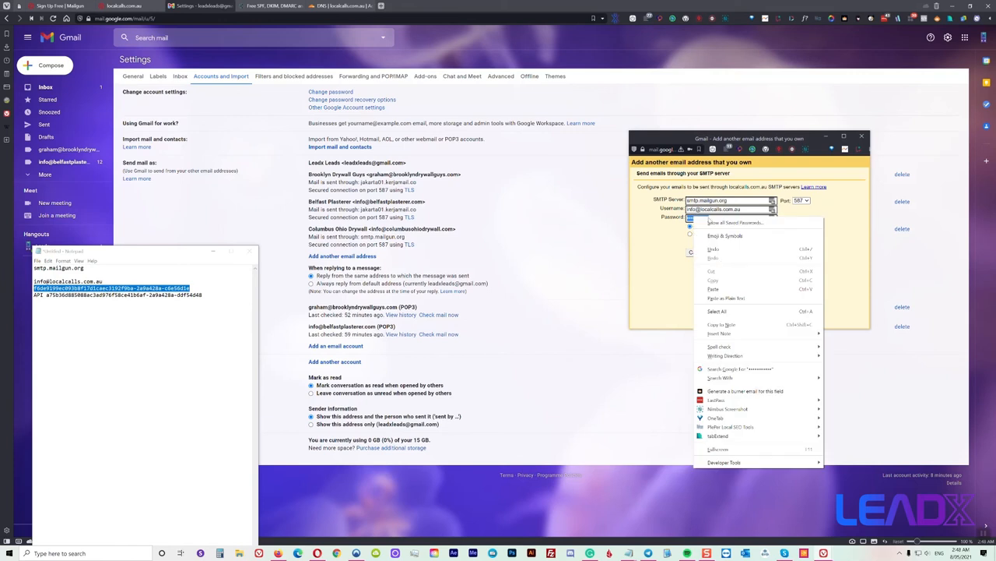
left_click(716, 289)
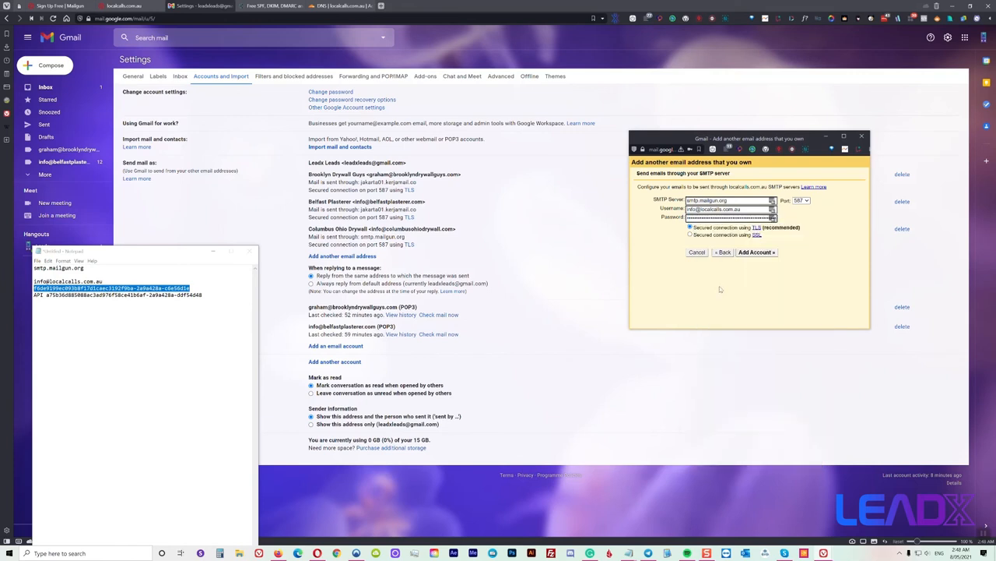
left_click(752, 255)
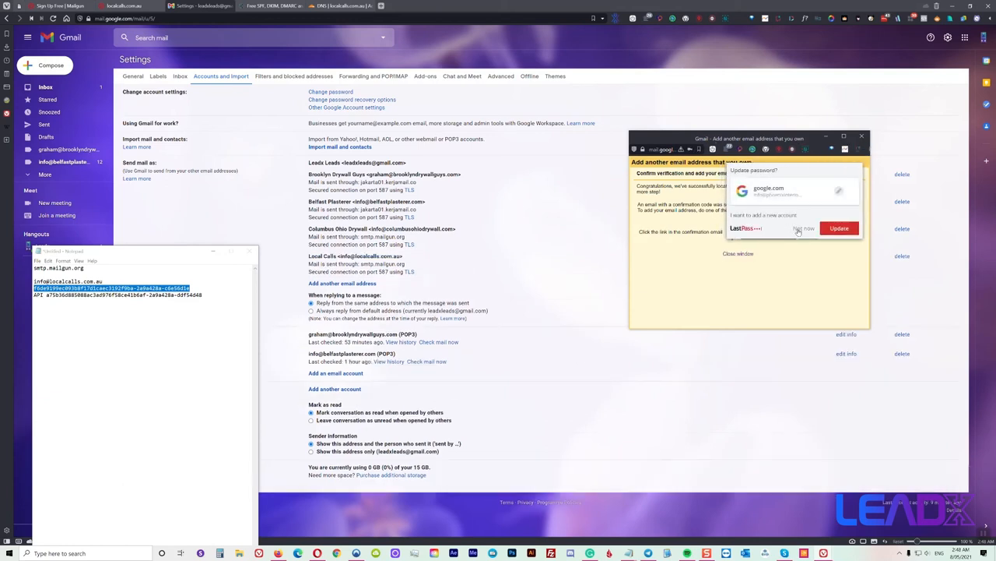
Find the Gmail confirmation email for Local Calls and copy its confirmation code
left_click(744, 227)
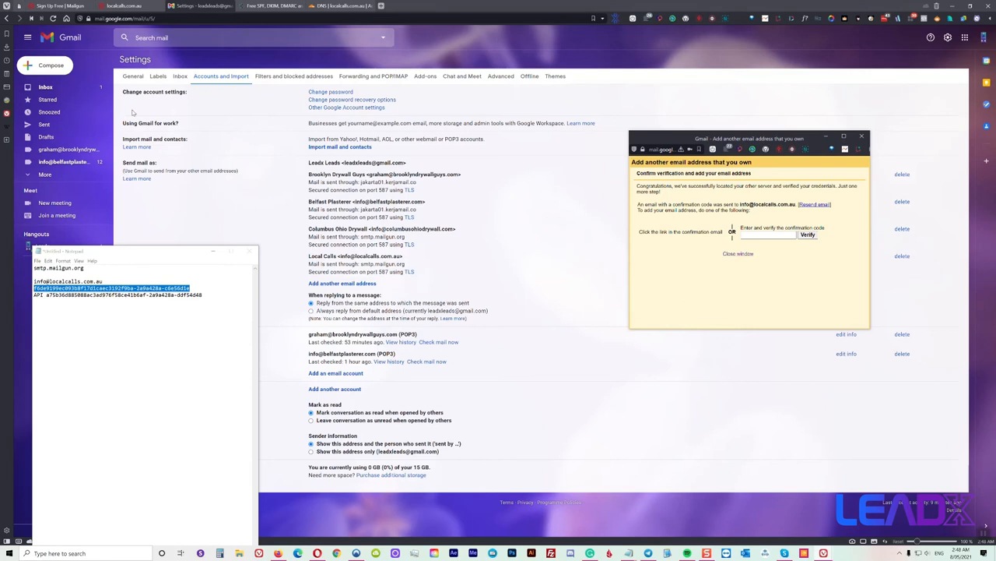
left_click(117, 87)
left_click(49, 90)
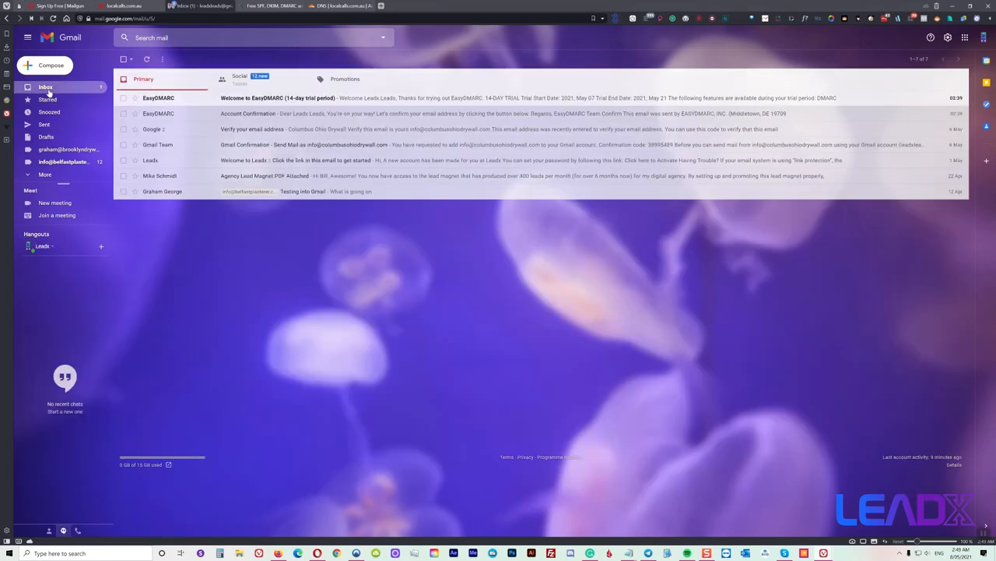
left_click(52, 19)
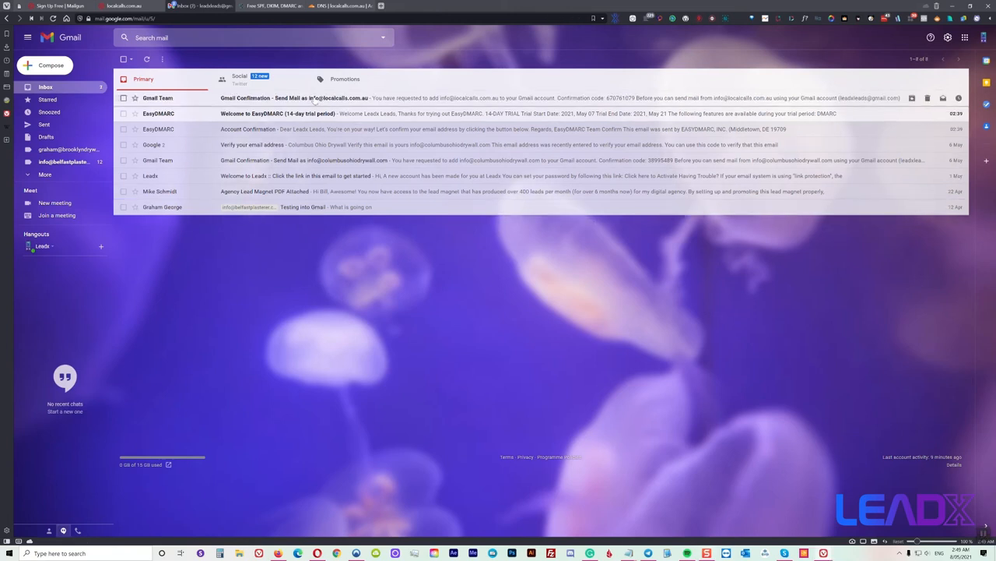
left_click(314, 100)
double_click(196, 128)
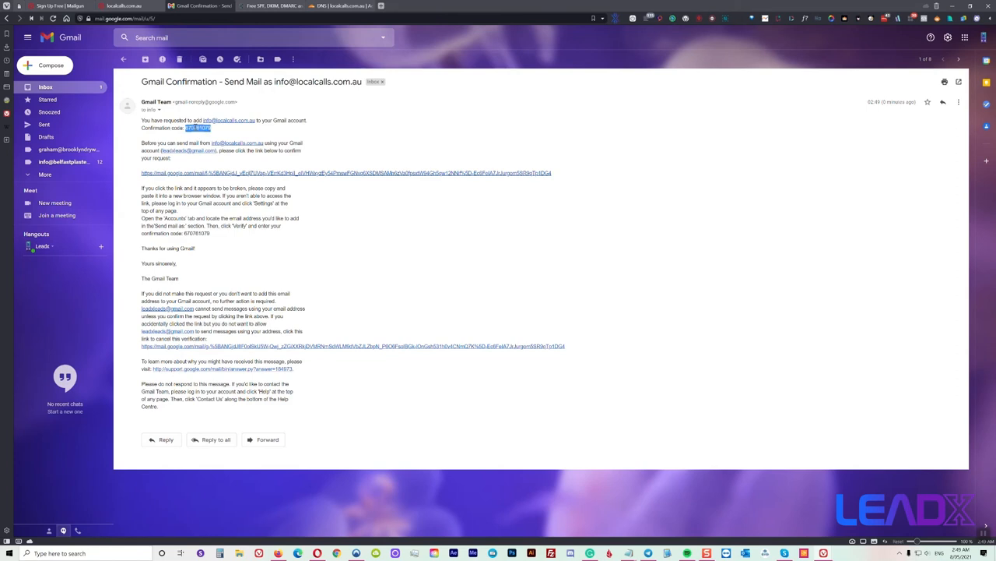
right_click(196, 128)
left_click(208, 135)
right_click(197, 127)
left_click(220, 137)
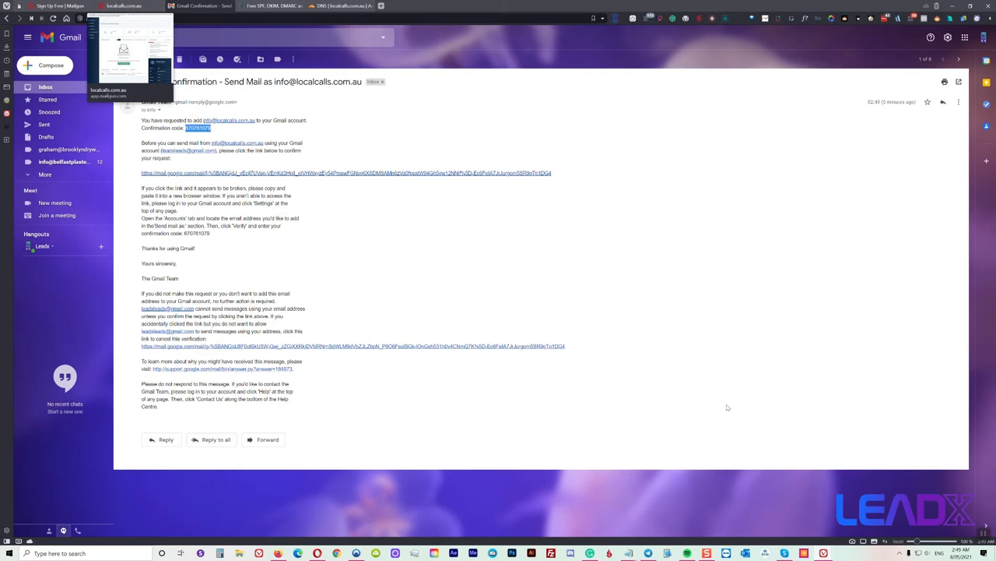
Verify with the pasted code, confirm via the email's link, and close the success page
mouse_move(824, 553)
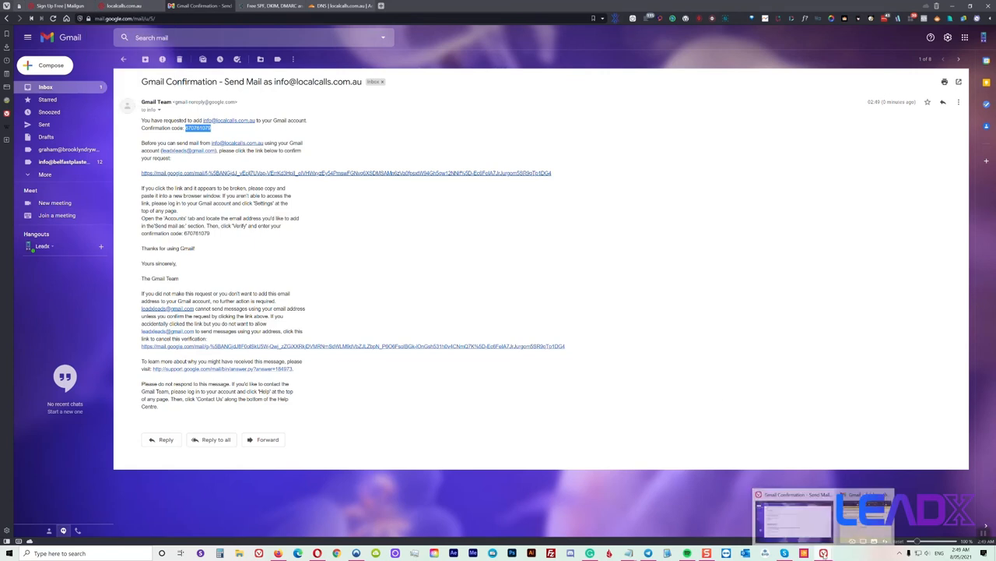
left_click(864, 518)
right_click(754, 237)
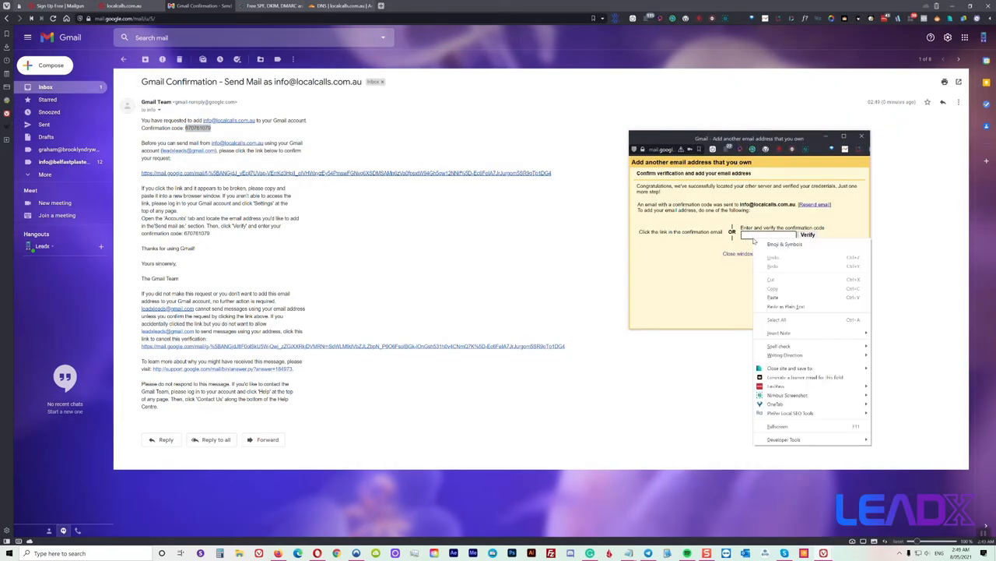
left_click(780, 299)
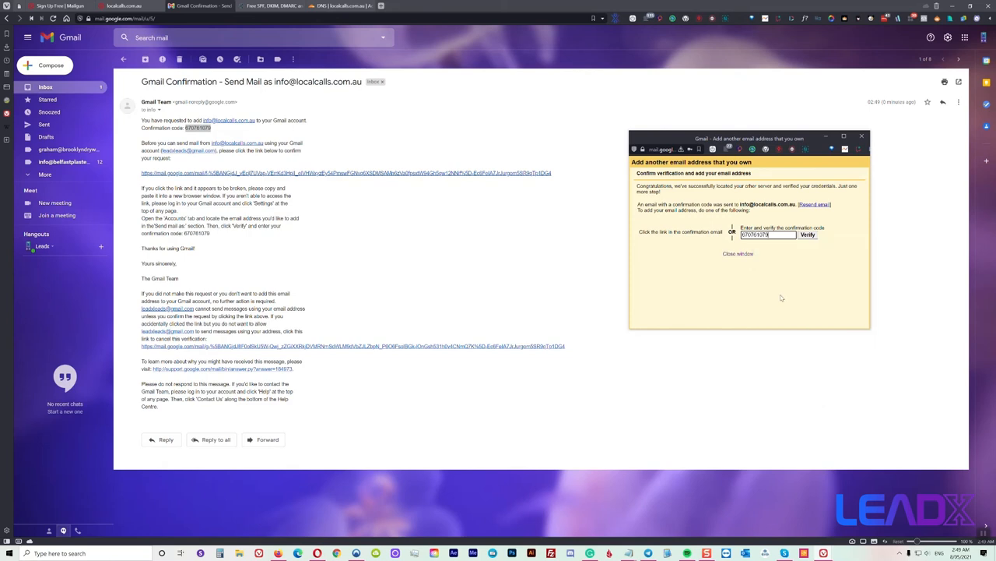
left_click(807, 235)
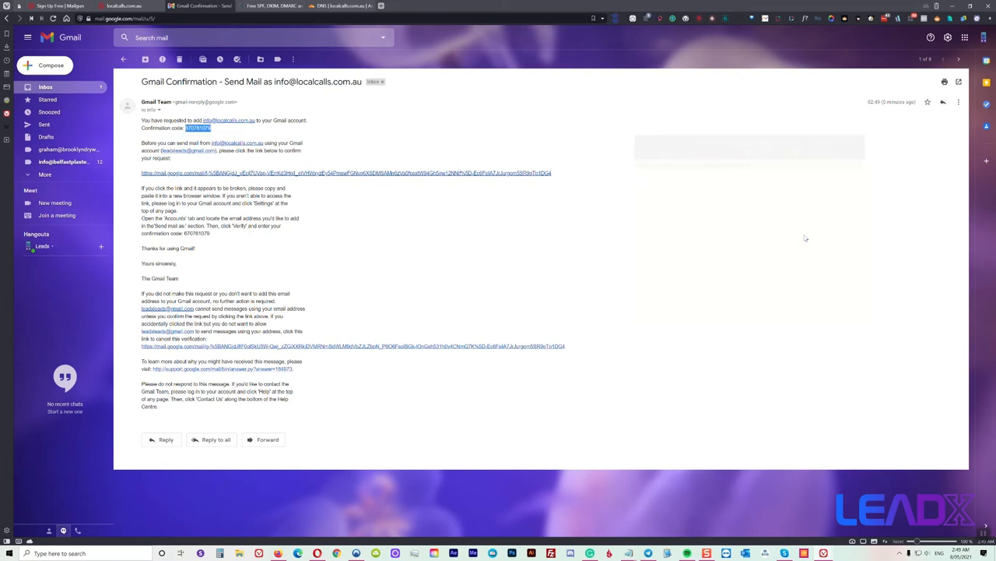
left_click(280, 174)
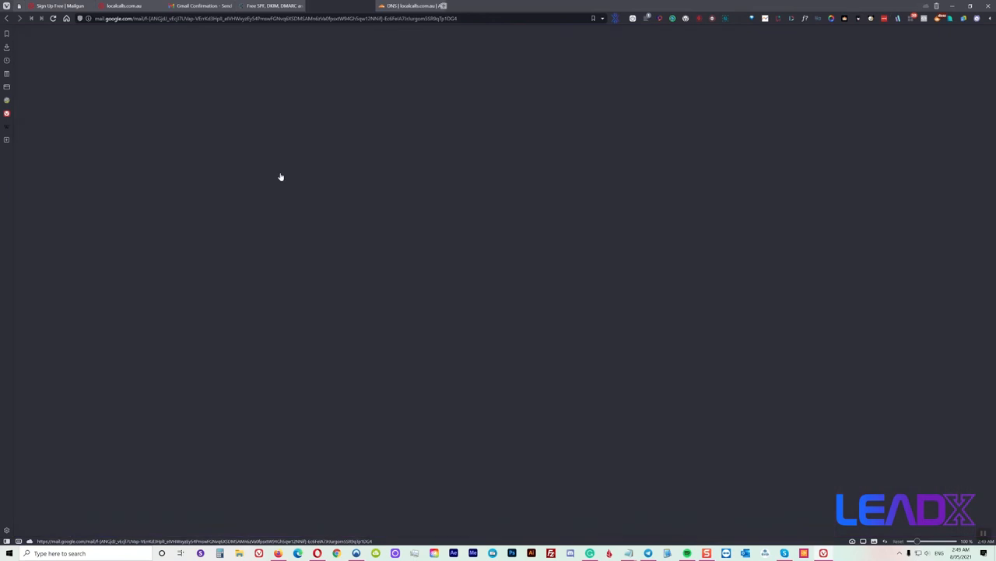
left_click(59, 103)
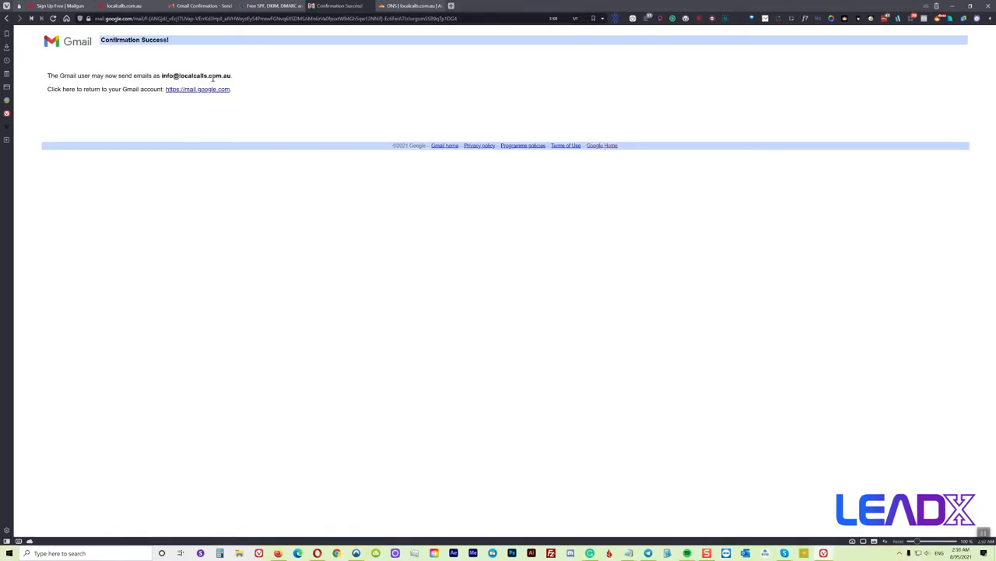
left_click(370, 6)
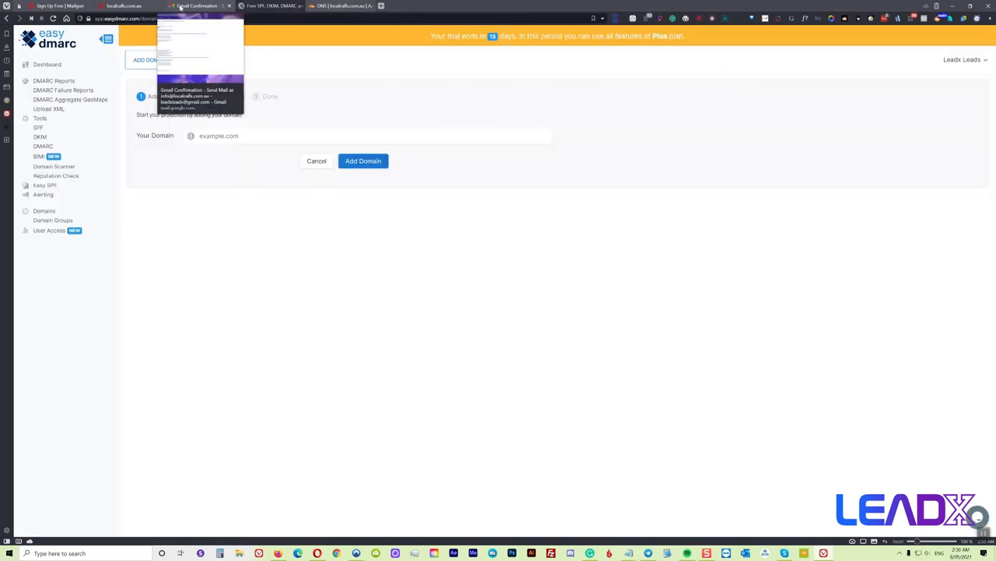
Review Accounts and Import's Send mail as list showing Local Calls via smtp.mailgun.org
left_click(198, 6)
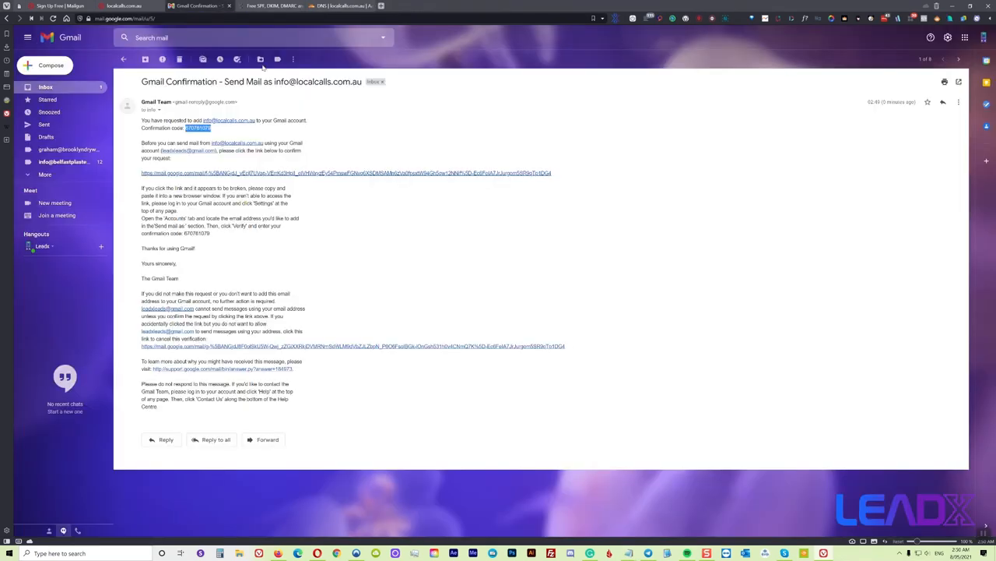
left_click(948, 37)
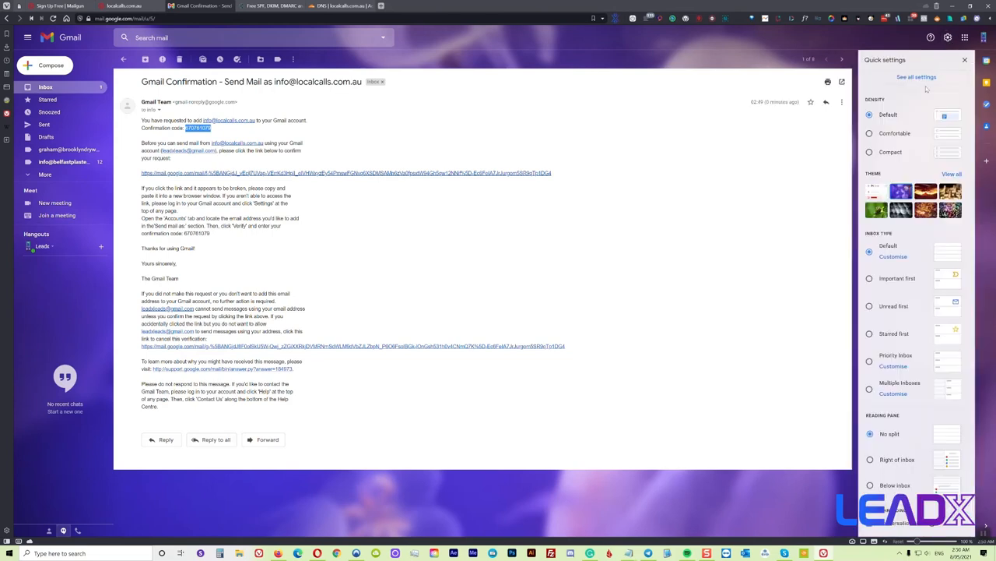
left_click(917, 77)
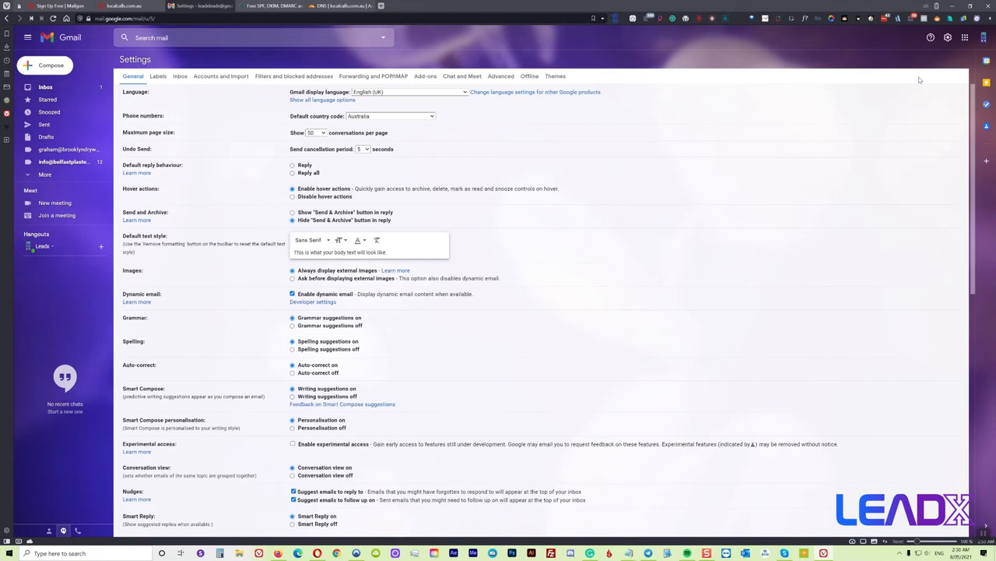
left_click(217, 77)
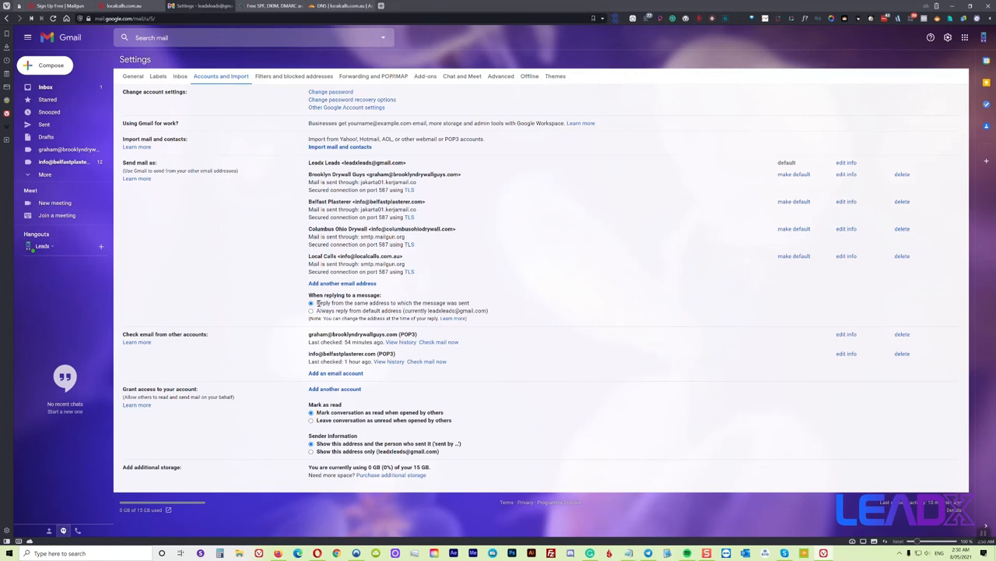
left_click_drag(317, 304, 471, 309)
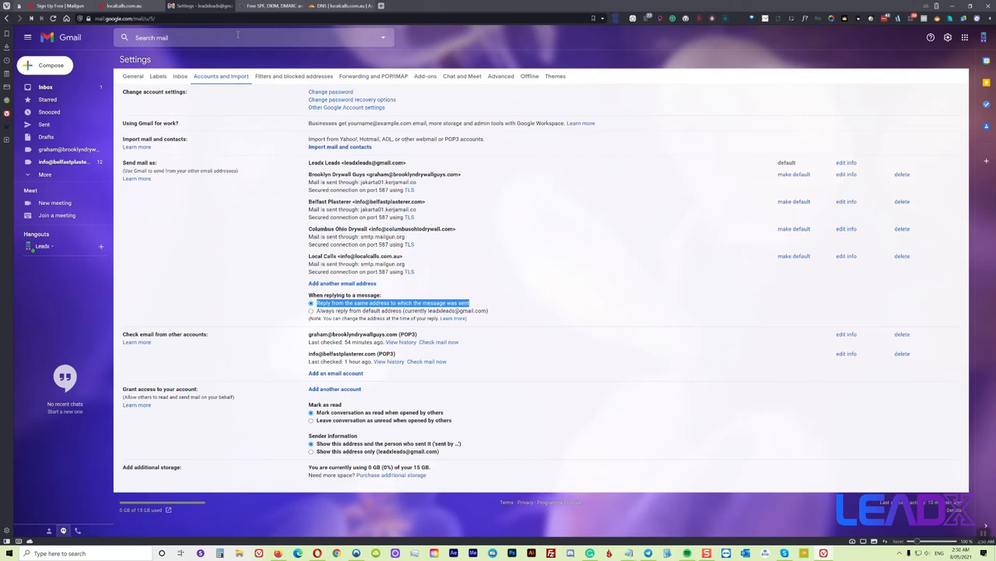
left_click(267, 7)
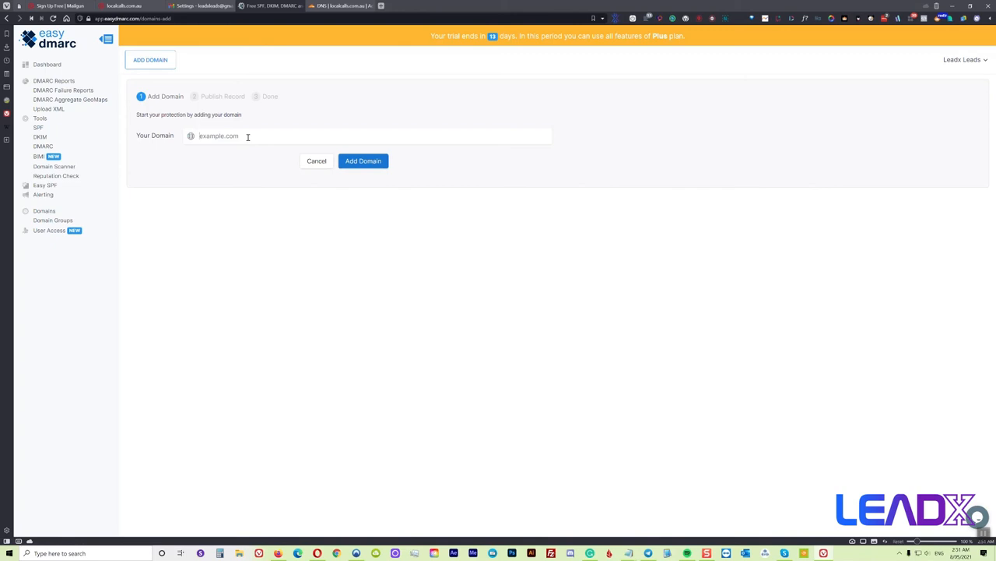
Add localcalls.com.au as a domain in EasyDMARC
left_click(248, 137)
type("localcalls.com.au")
left_click(371, 165)
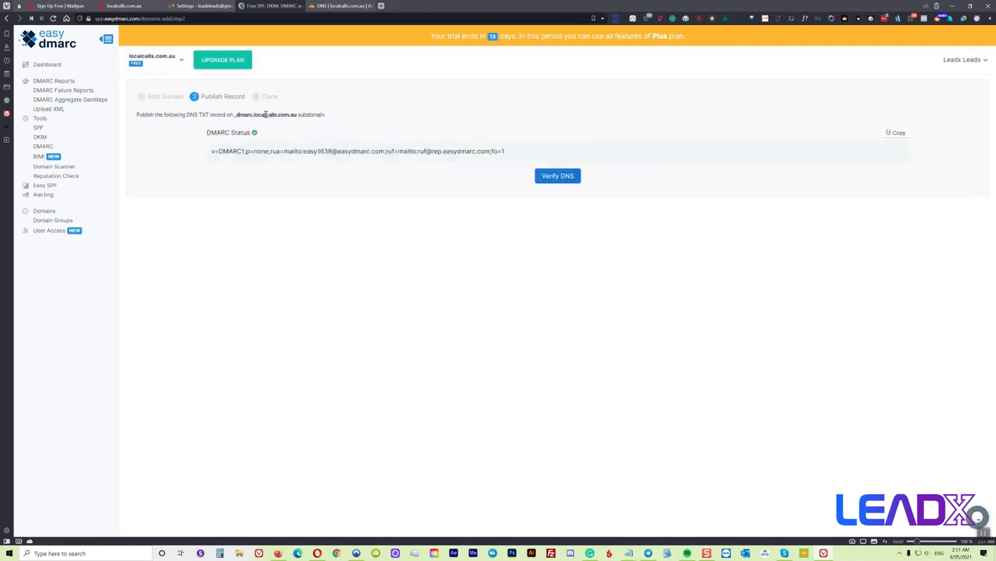
Select the _dmarc.localcalls.com.au subdomain name and copy it
triple_click(268, 114)
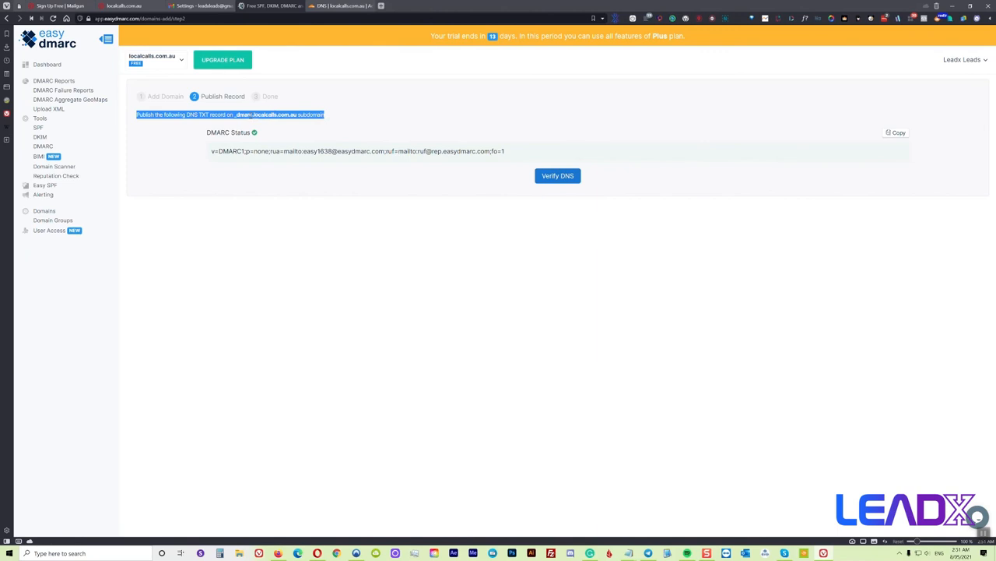
left_click(237, 115)
left_click_drag(235, 115, 296, 115)
key("ctrl+c")
left_click(237, 115)
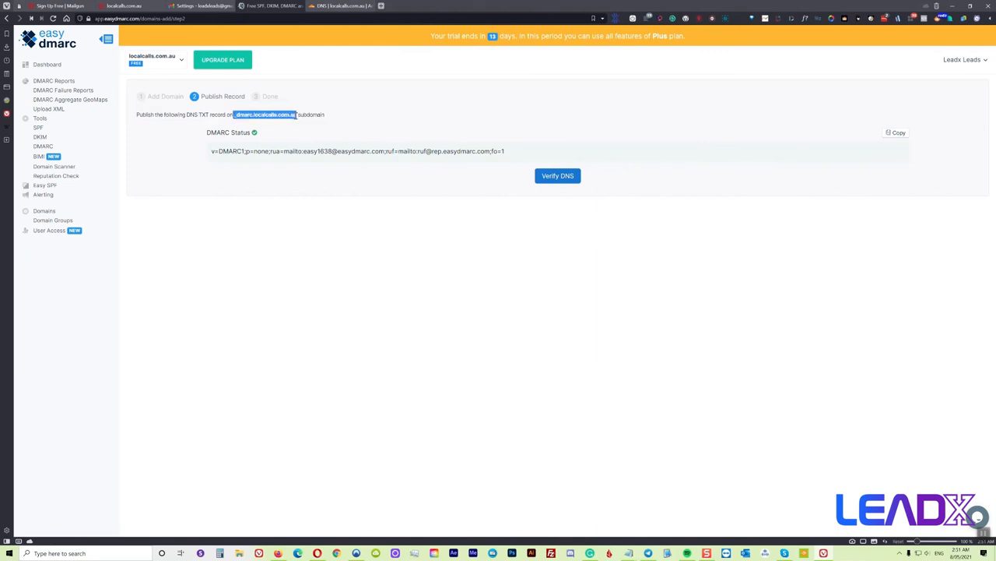
right_click(282, 119)
Start a new Cloudflare TXT record named _dmarc.localcalls.com.au
left_click(335, 7)
left_click(333, 147)
left_click(328, 193)
type("tx")
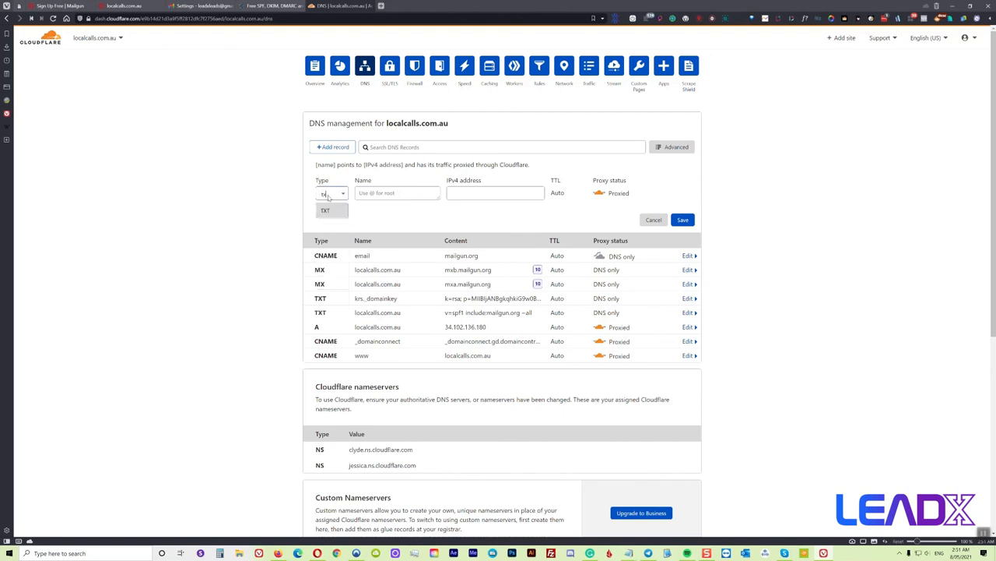
left_click(336, 211)
right_click(376, 194)
left_click(397, 253)
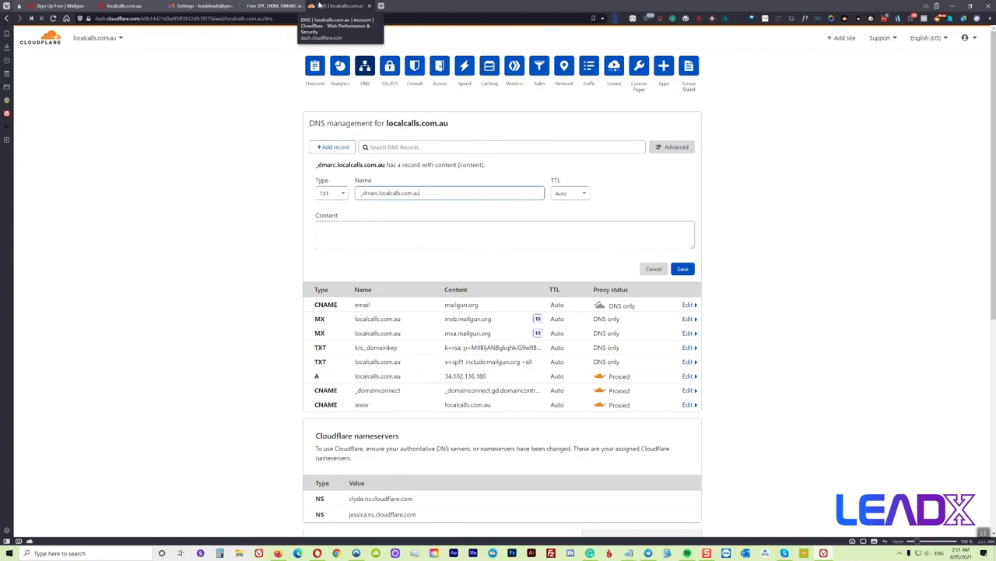
Paste EasyDMARC's DMARC value (v=DMARC1;p=none) as the content and save the record
left_click(262, 7)
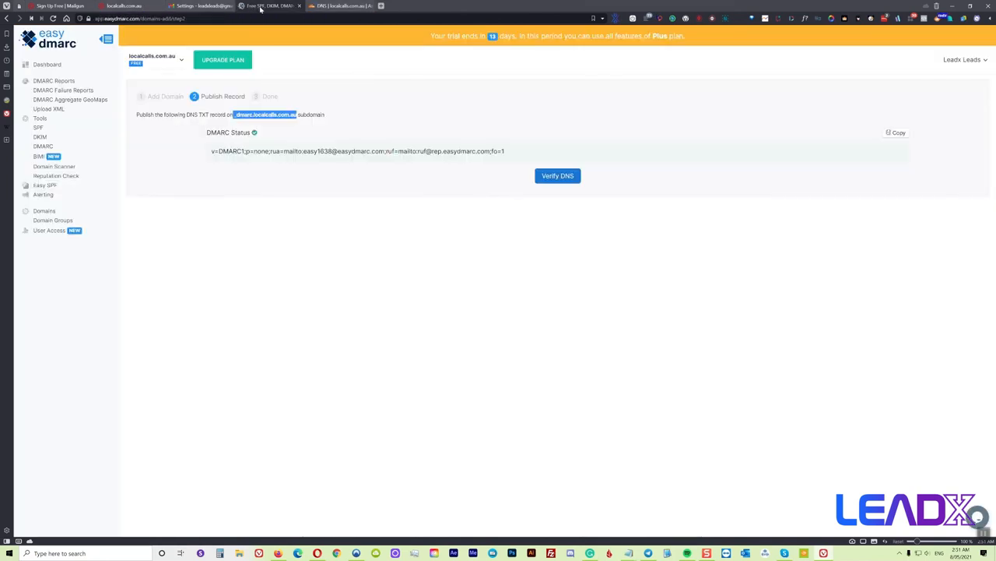
left_click(899, 133)
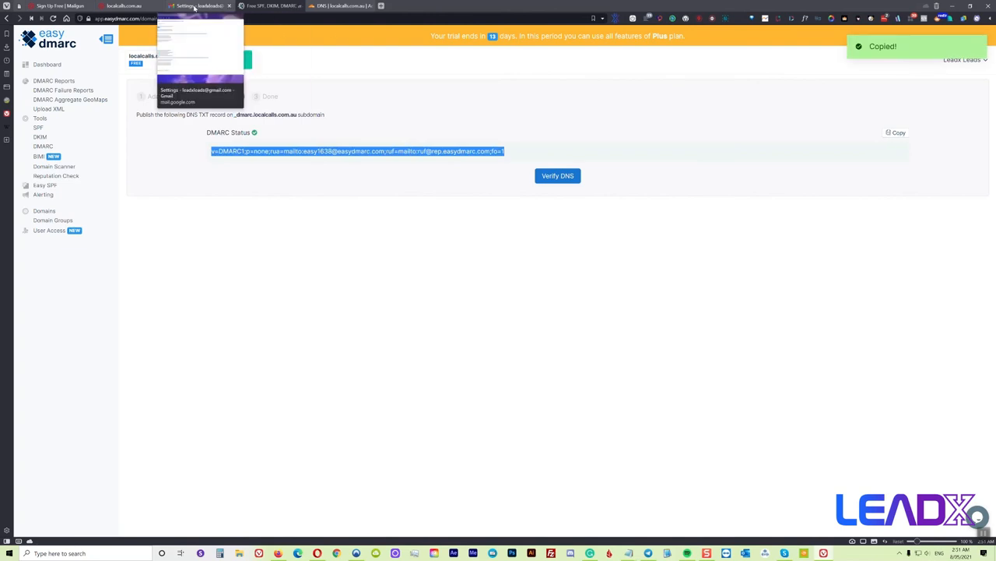
left_click(336, 6)
right_click(327, 223)
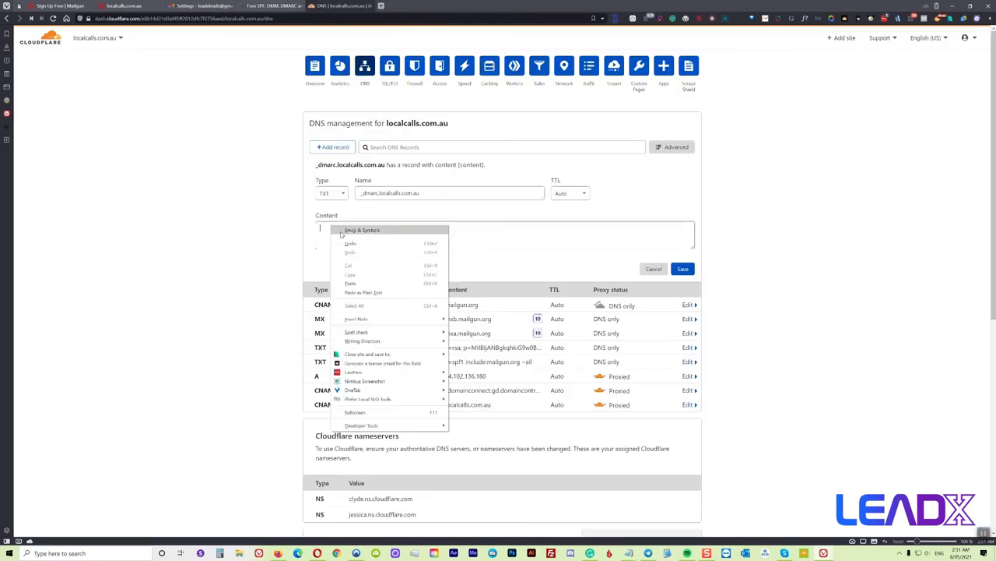
left_click(361, 282)
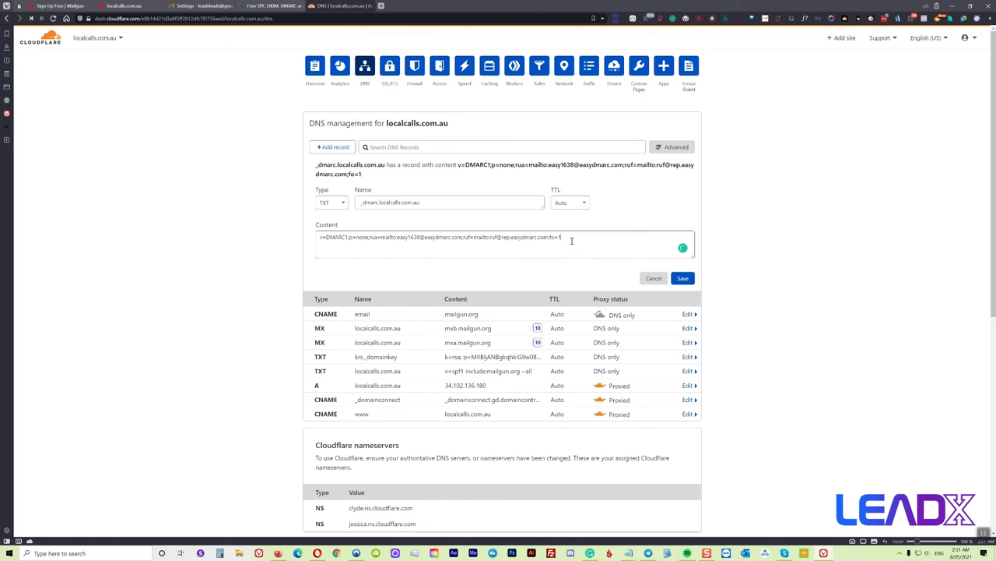
left_click(682, 278)
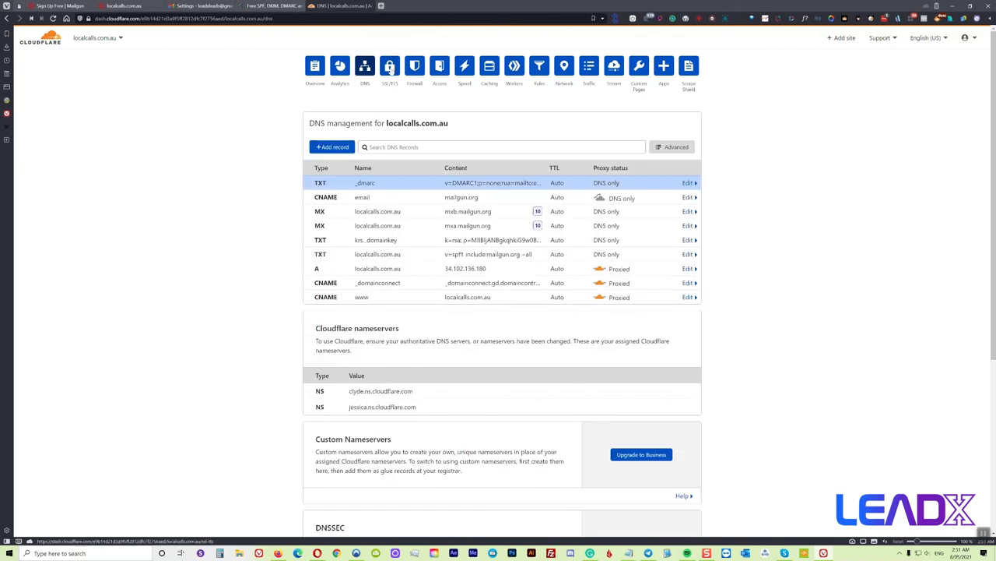
left_click(273, 7)
Check the DMARC record is published and open the DKIM tools with selector s1
left_click(566, 176)
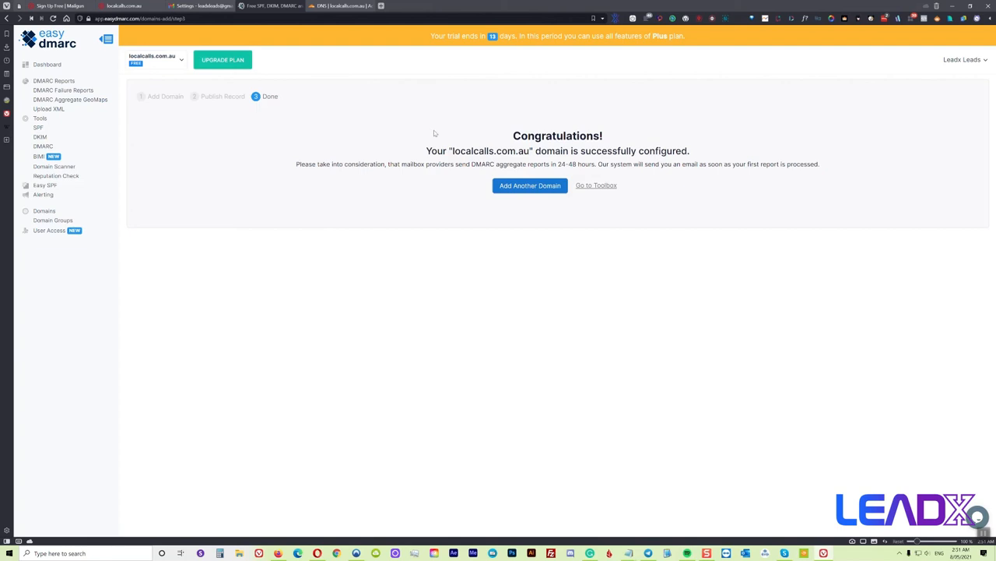
left_click(45, 142)
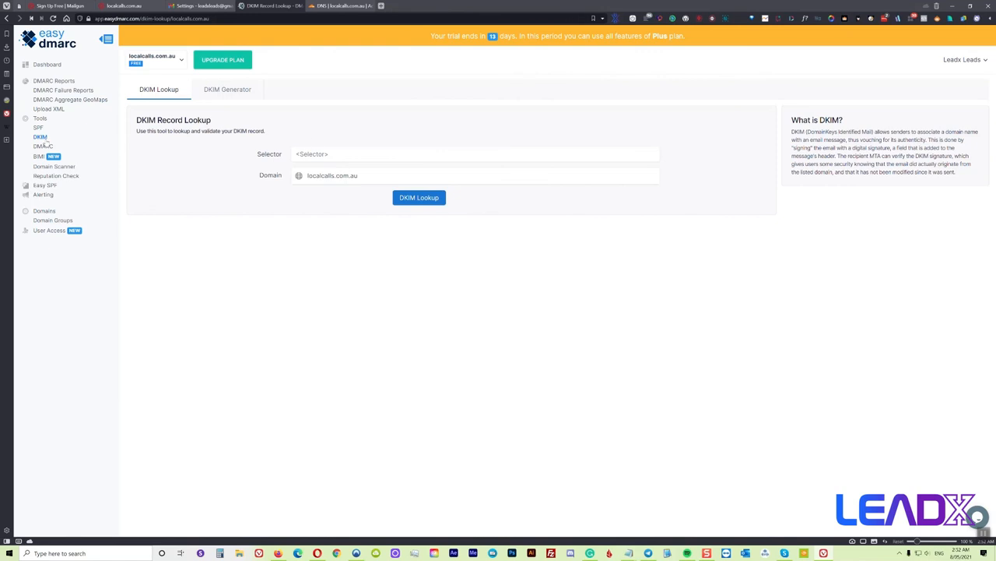
left_click(328, 155)
left_click(320, 185)
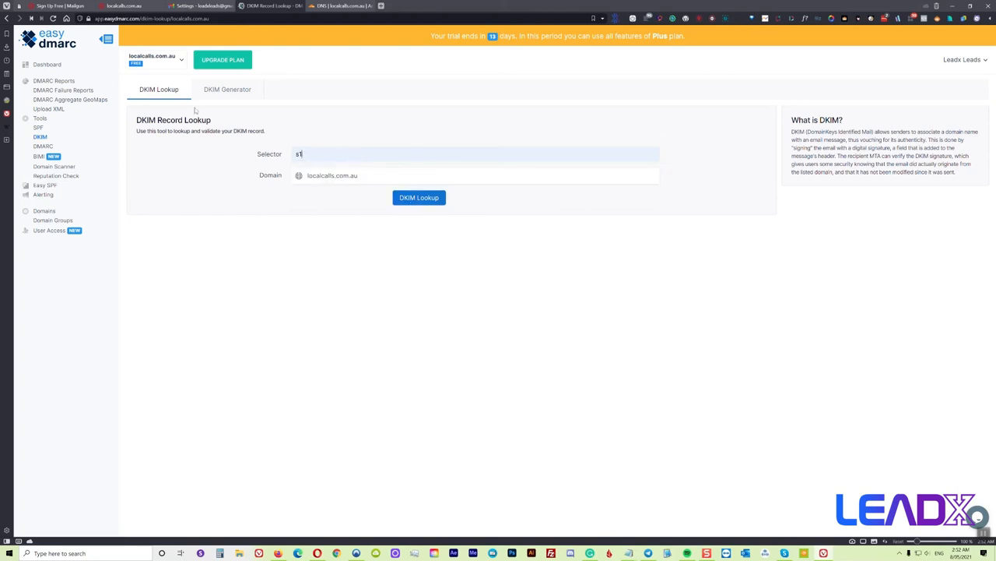
Generate a 2048-bit DKIM record for localcalls.com.au with selector s1
left_click(222, 91)
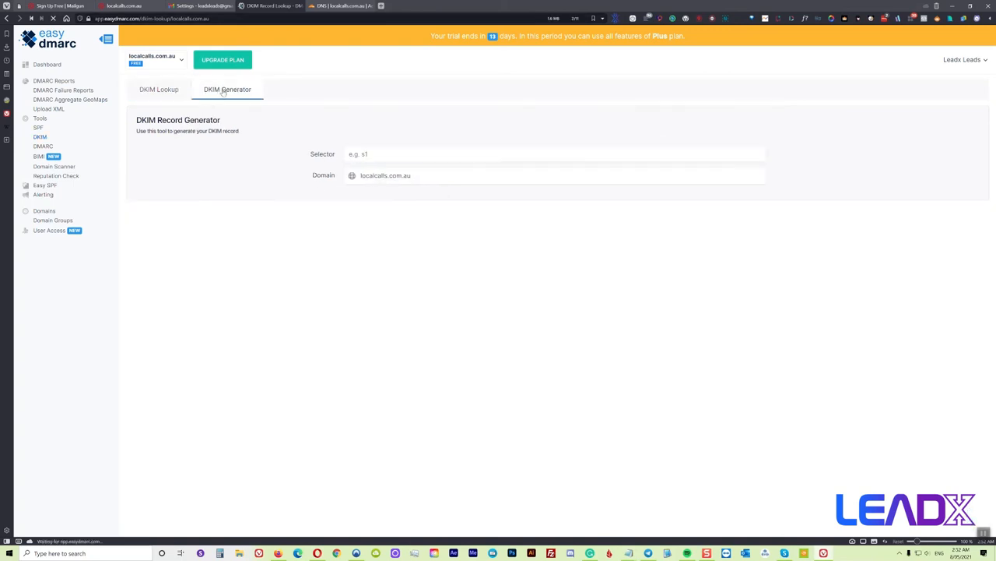
left_click(397, 157)
left_click(374, 187)
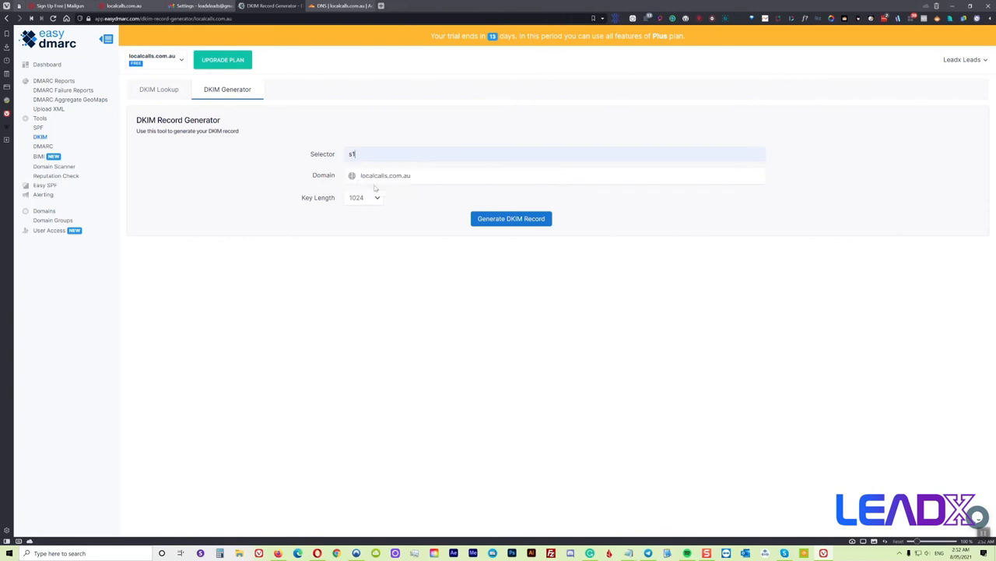
left_click(373, 197)
left_click(367, 229)
left_click(510, 220)
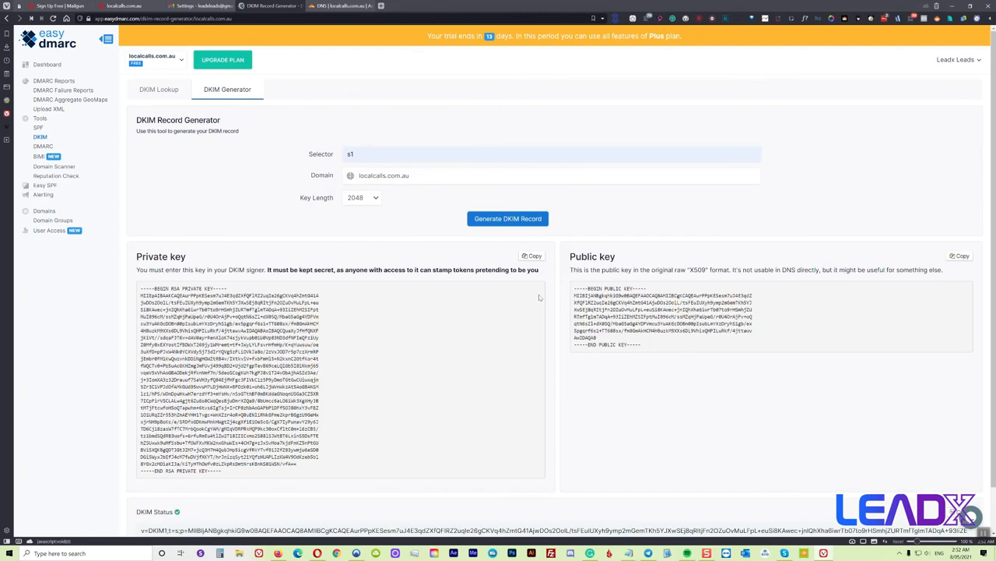
Copy the s1._domainkey.localcalls.com.au publishing subdomain
scroll(535, 293, "down", 2)
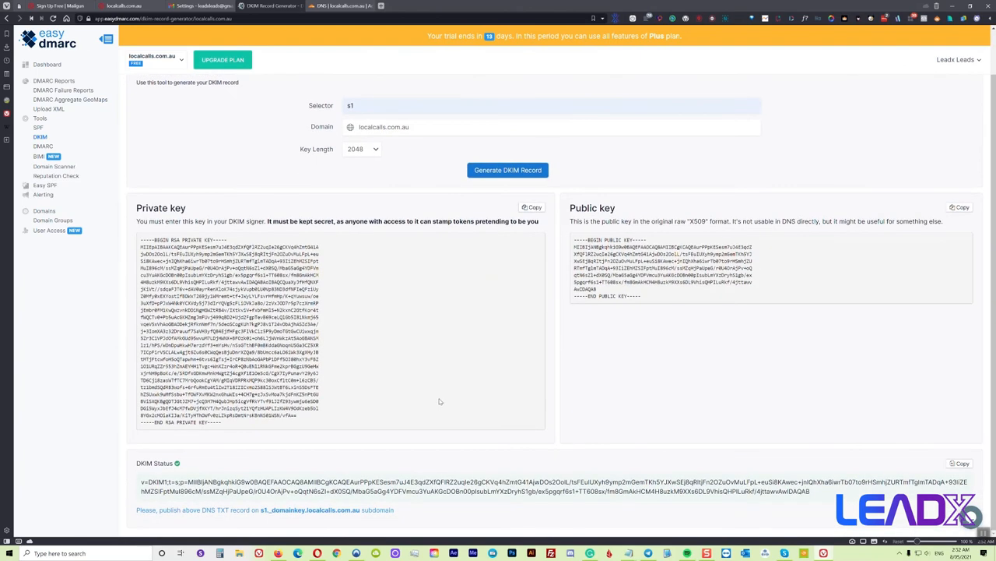
left_click_drag(360, 510, 263, 518)
right_click(274, 511)
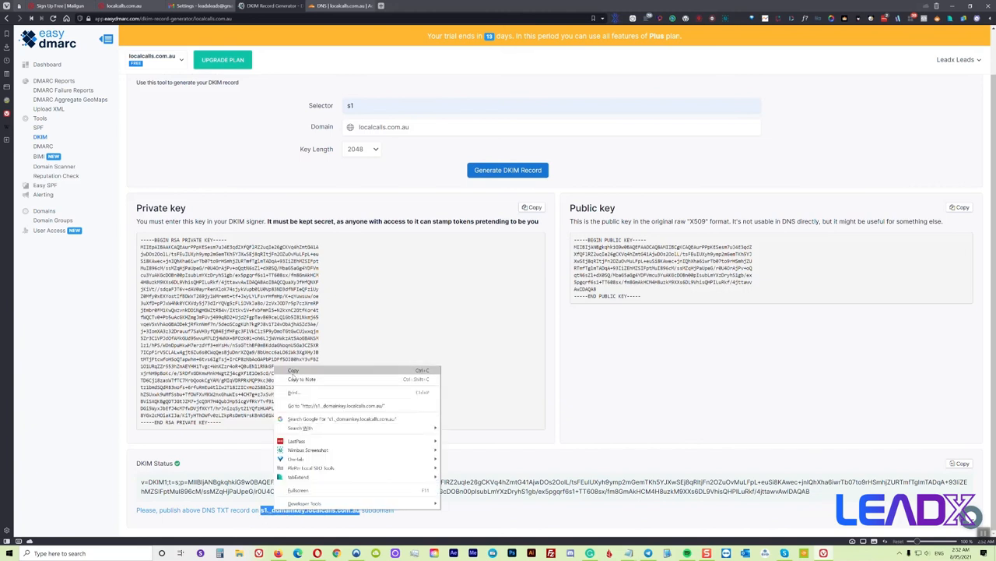
left_click(293, 371)
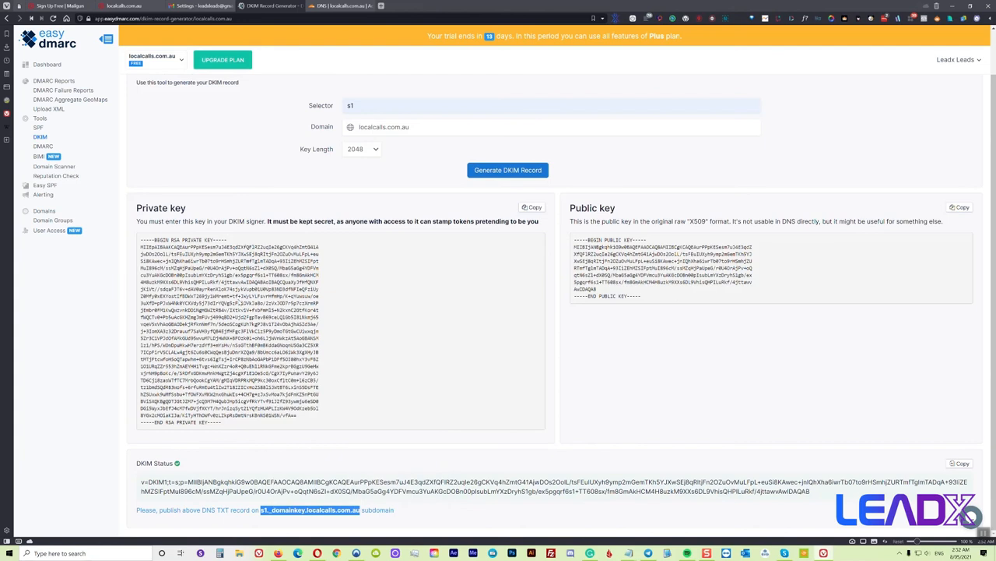
In Cloudflare DNS, start a new TXT record named s1._domainkey.localcalls.com.au
left_click(343, 5)
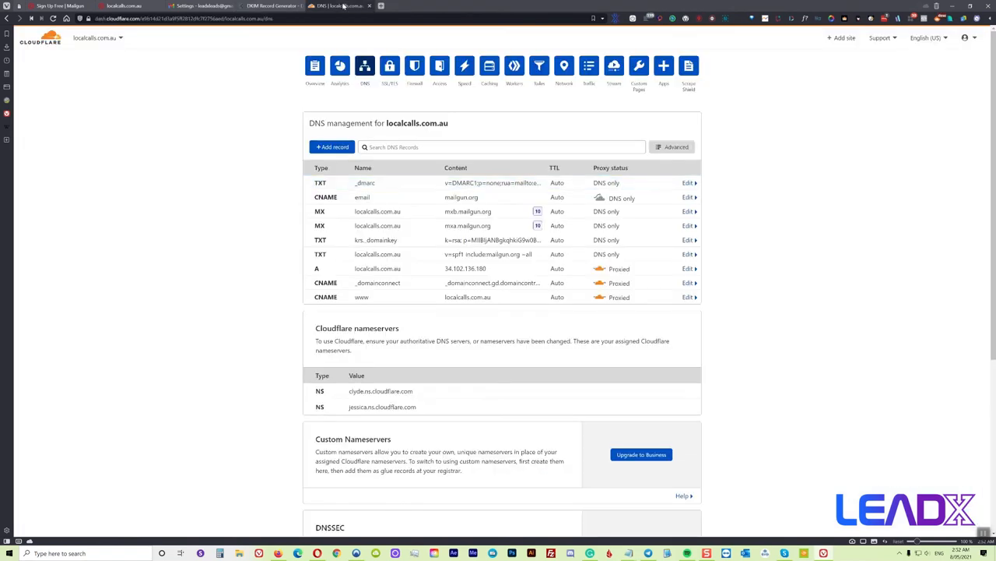
left_click(334, 147)
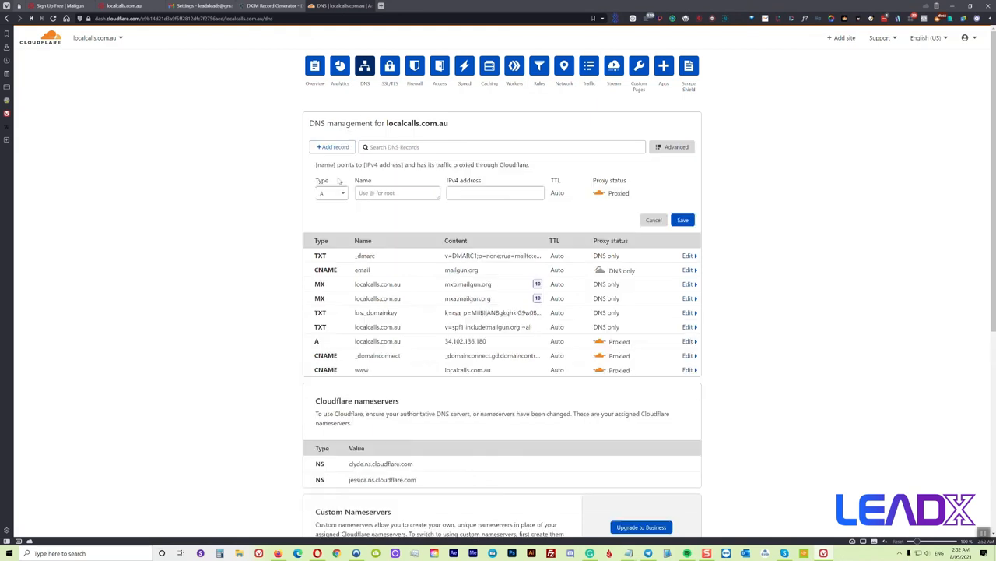
left_click(335, 194)
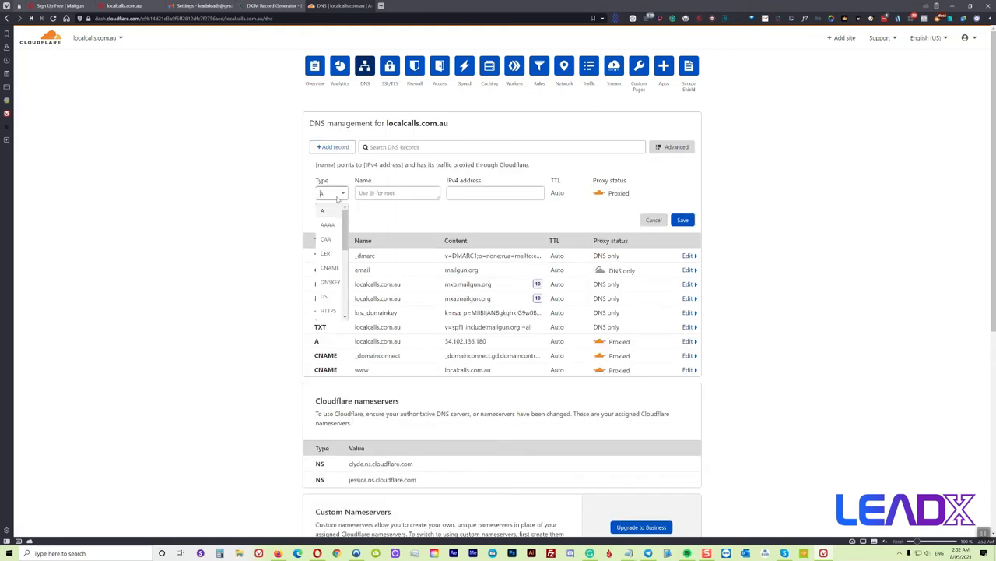
type("txt")
left_click(336, 216)
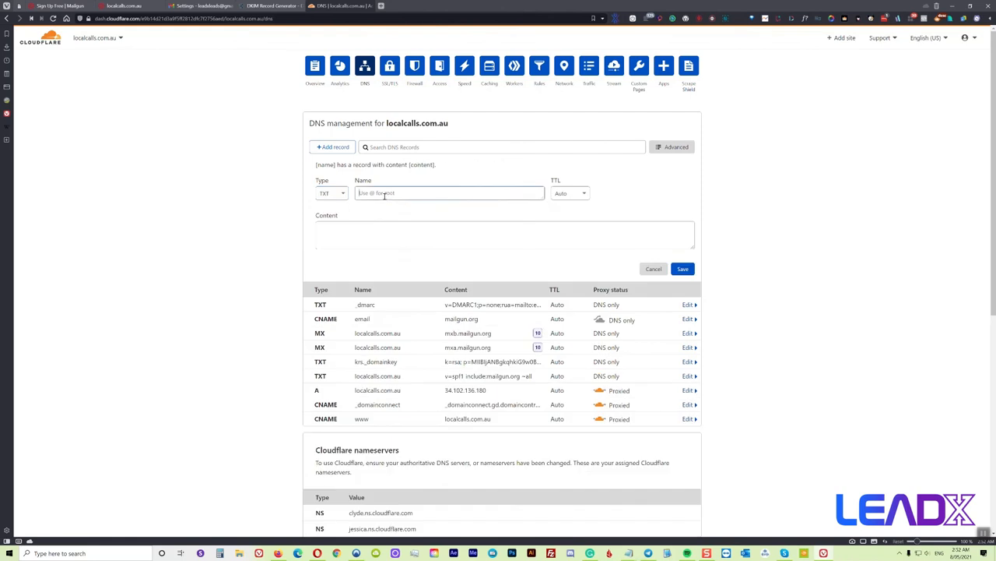
right_click(387, 194)
left_click(426, 253)
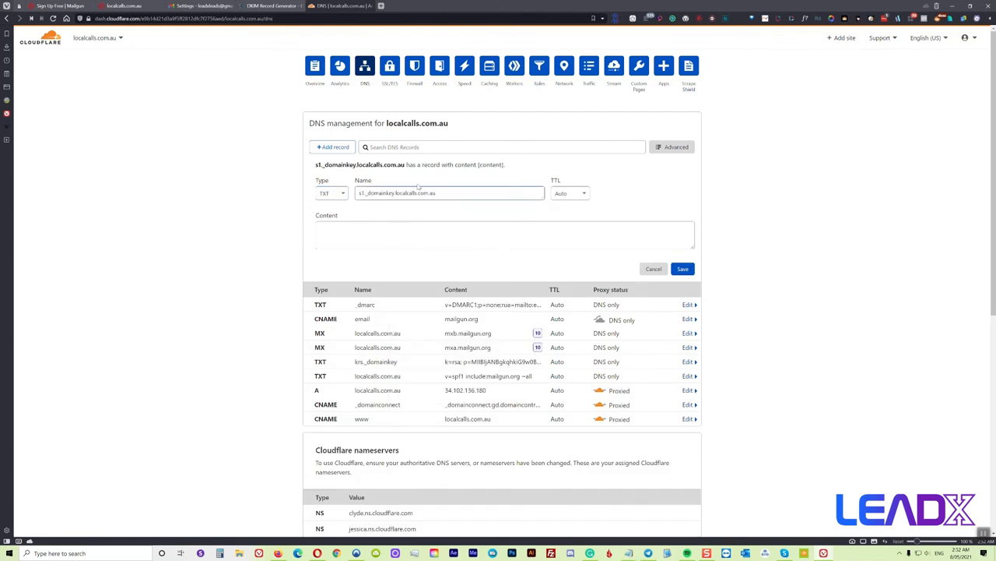
Copy the DKIM value from EasyDMARC into the record content and save the TXT record
left_click(250, 5)
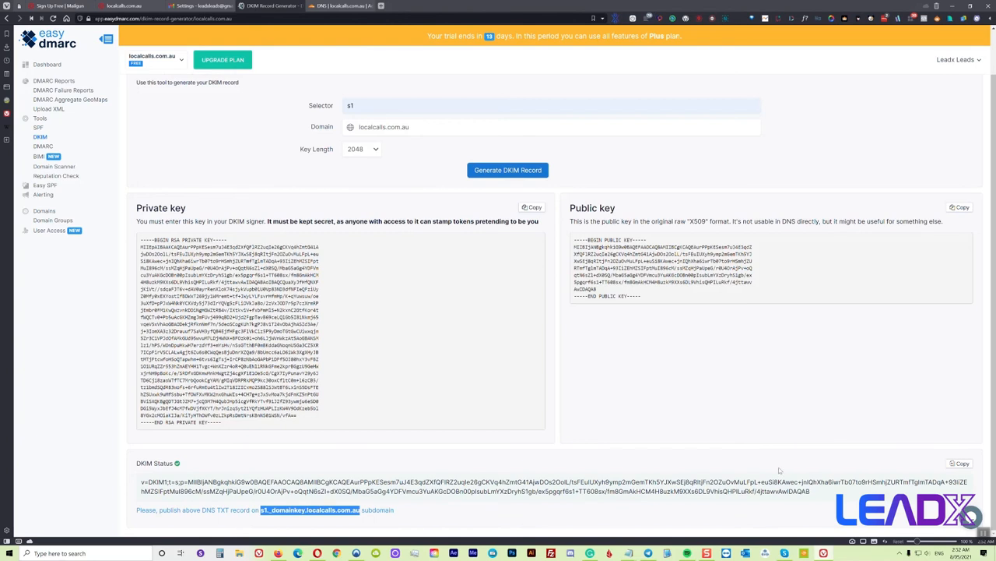
left_click(956, 464)
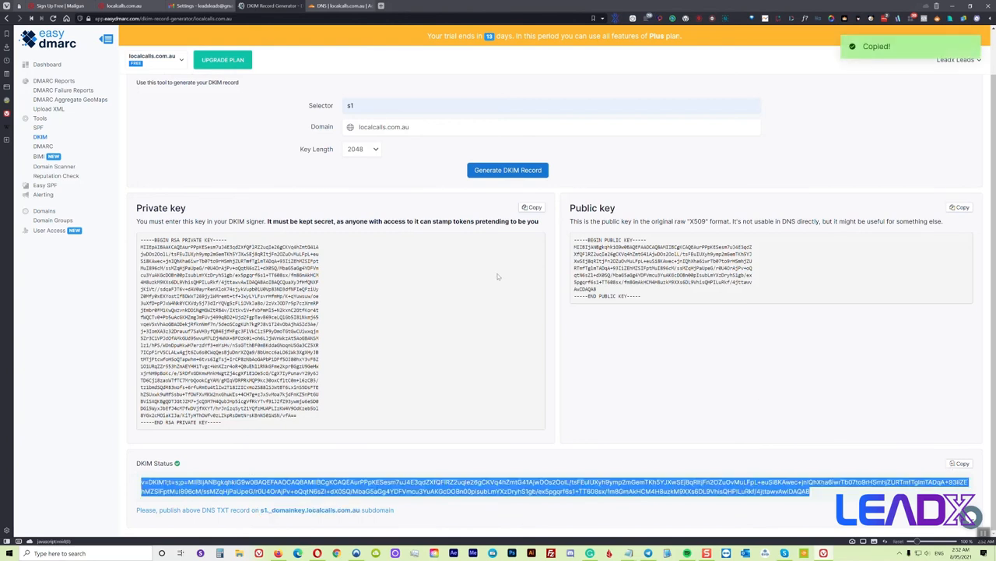
left_click(328, 5)
left_click(335, 231)
right_click(337, 232)
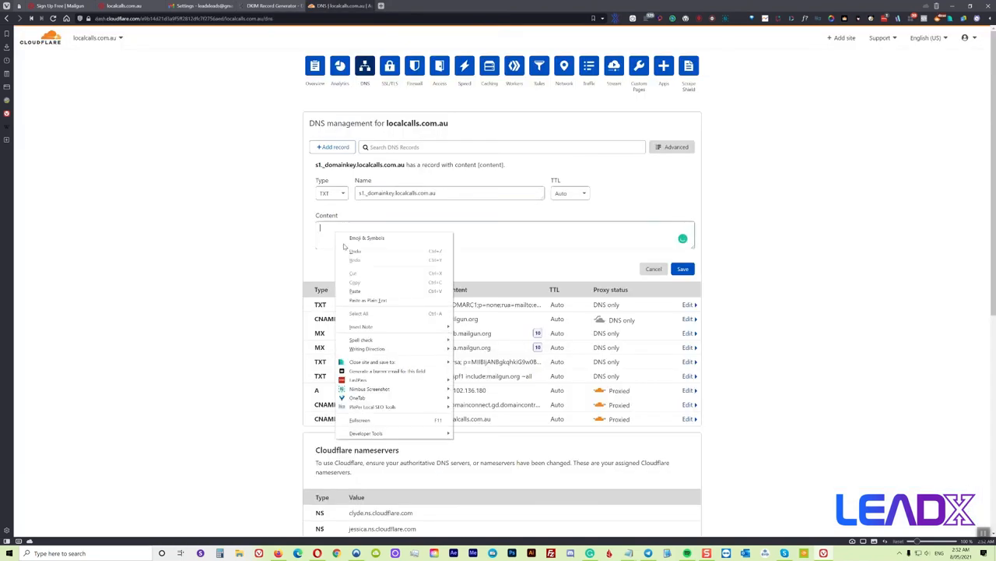
left_click(355, 292)
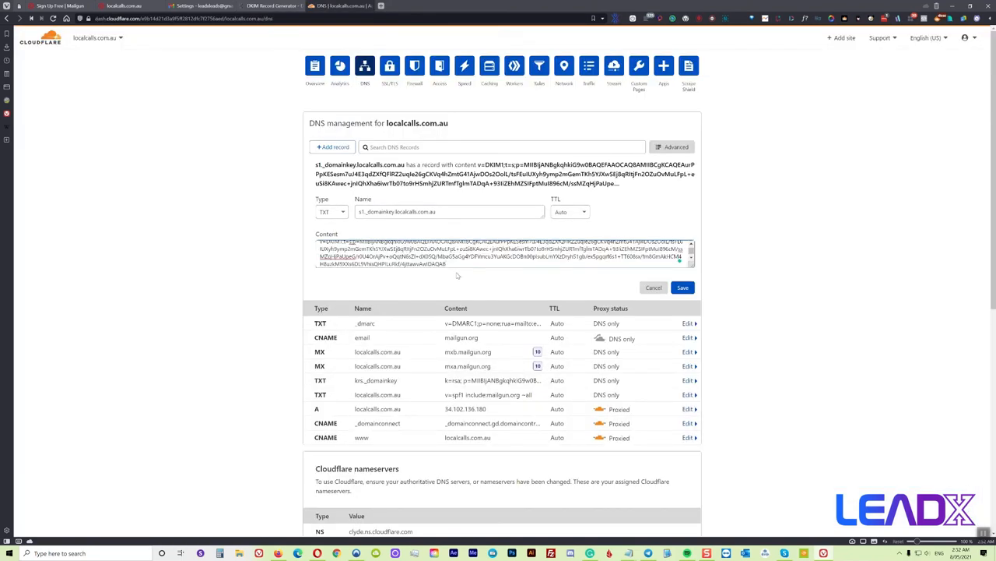
left_click(682, 287)
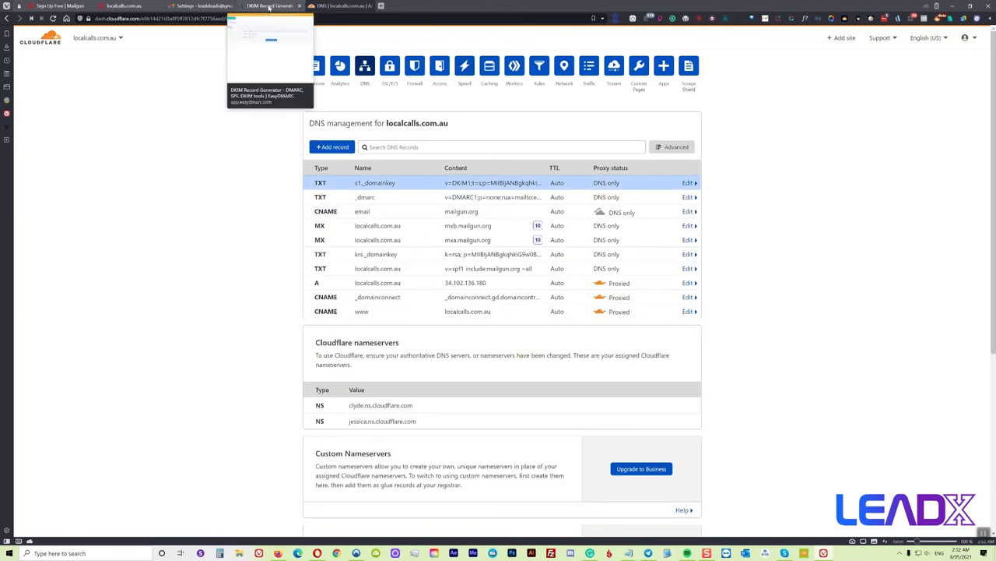
left_click(268, 7)
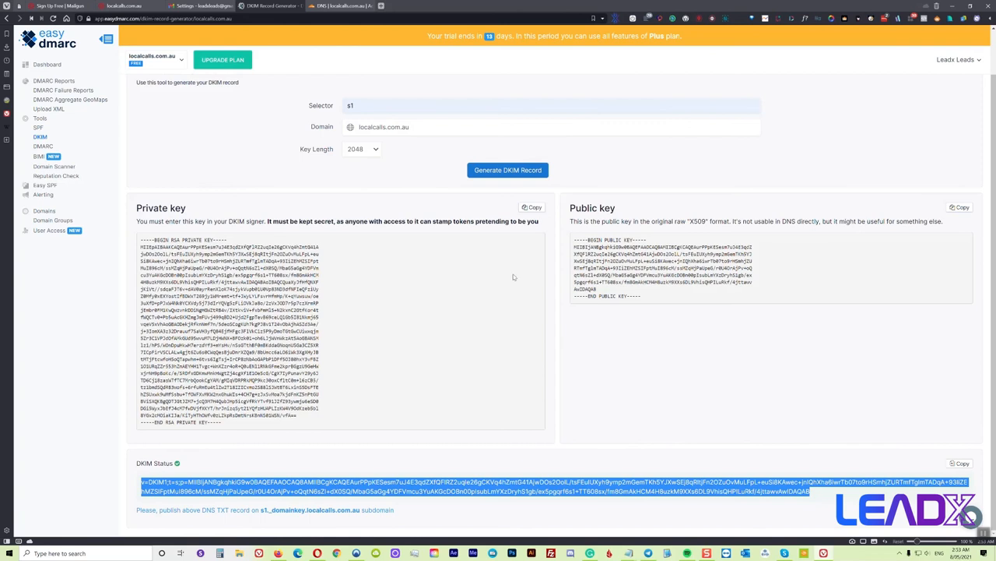
Run an EasyDMARC DKIM lookup for selector s1 and confirm the v=DKIM1 key validates
scroll(534, 277, "up", 1)
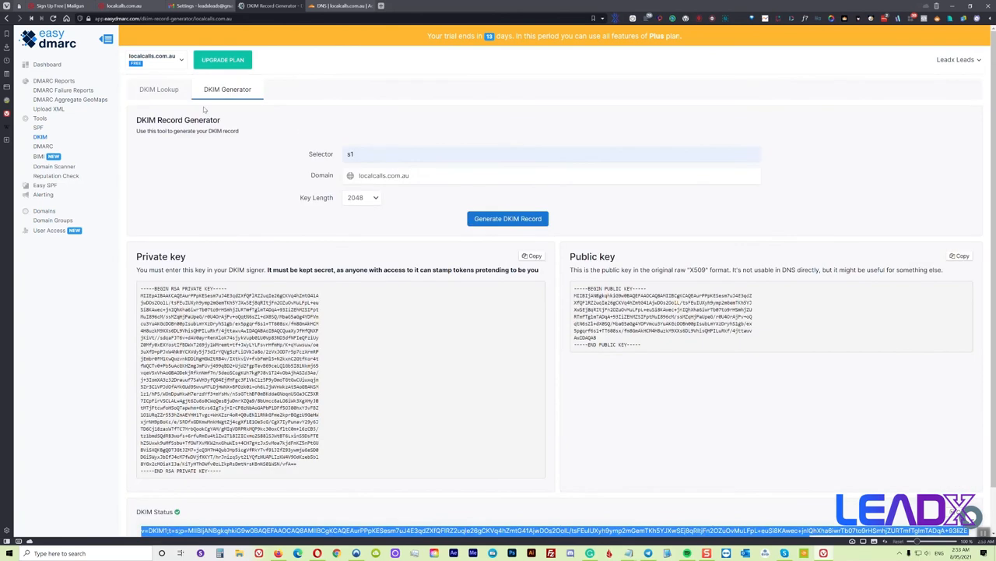
scroll(431, 199, "down", 1)
scroll(408, 193, "up", 1)
left_click(159, 90)
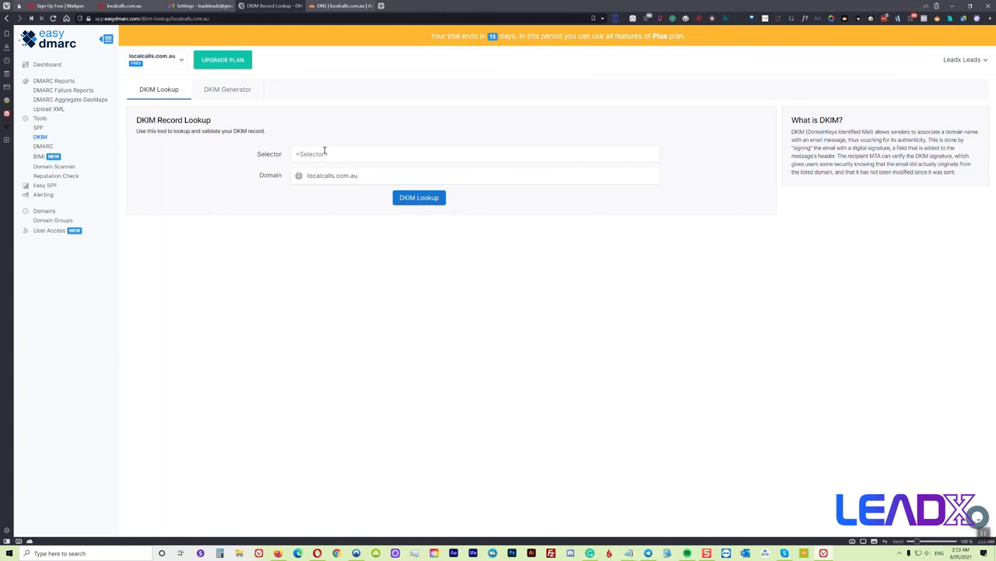
left_click(349, 157)
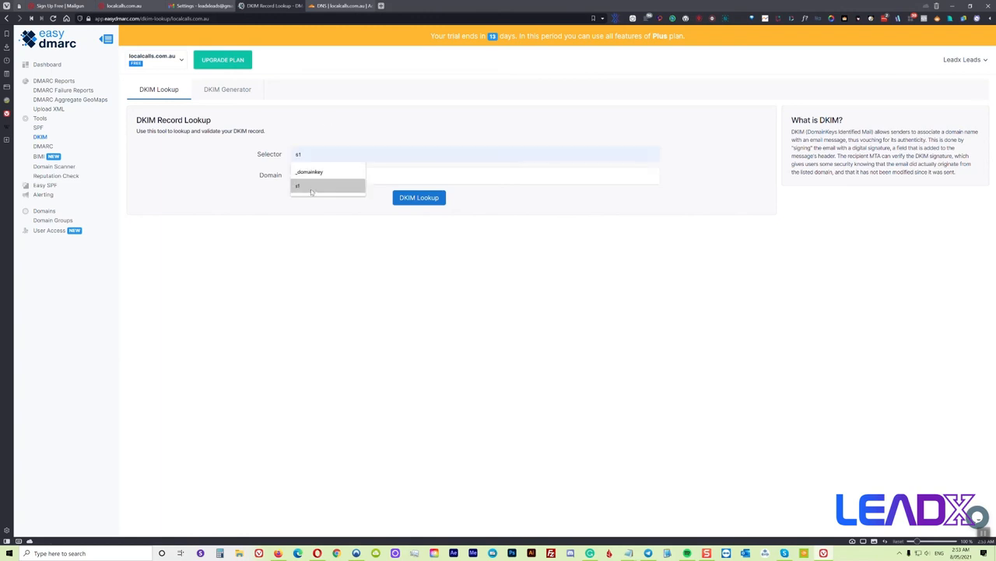
left_click(311, 186)
left_click(409, 201)
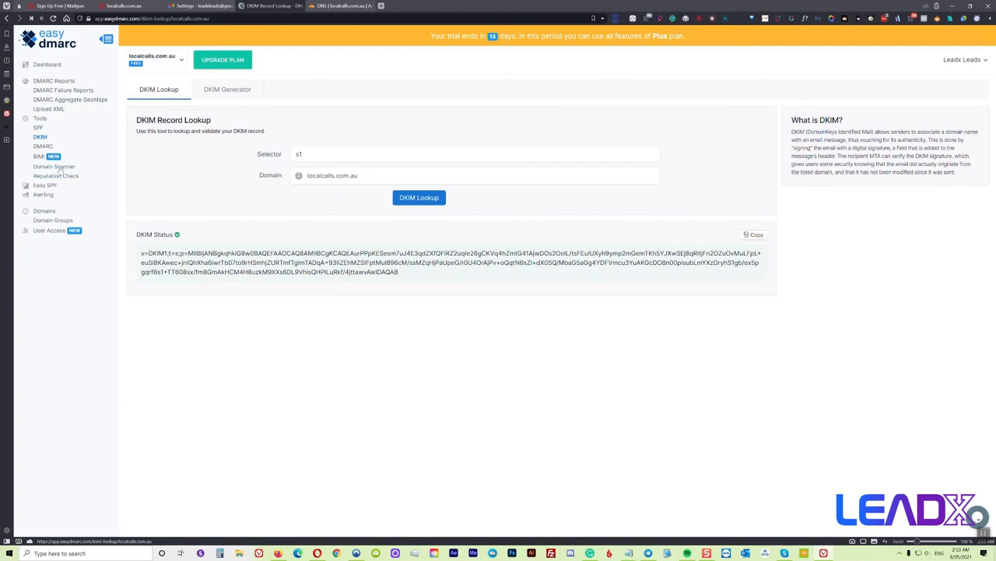
Check localcalls.com.au for a BIMI record (none found), then view the BIMI Generator and Logo Converter
left_click(39, 159)
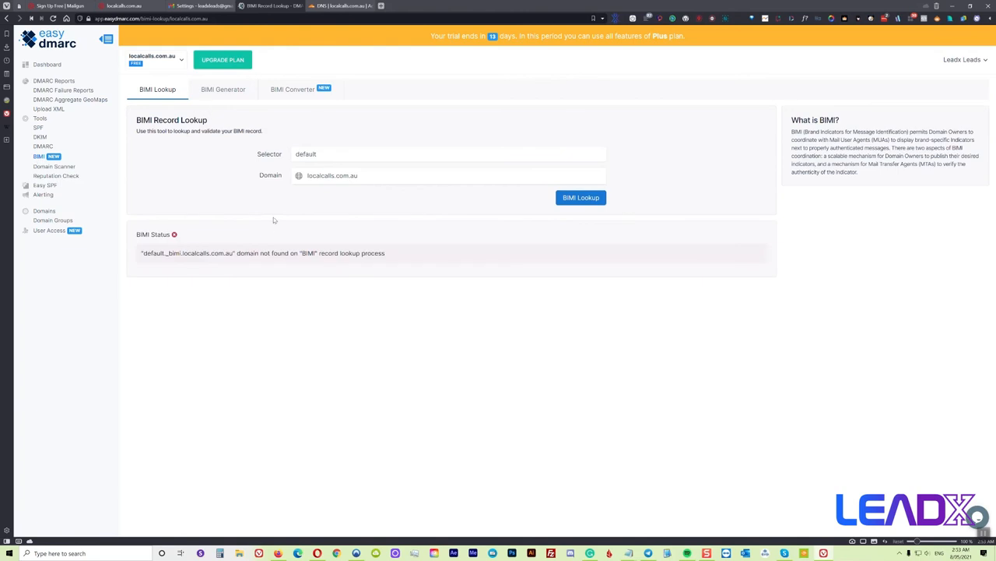
left_click(292, 92)
left_click(224, 90)
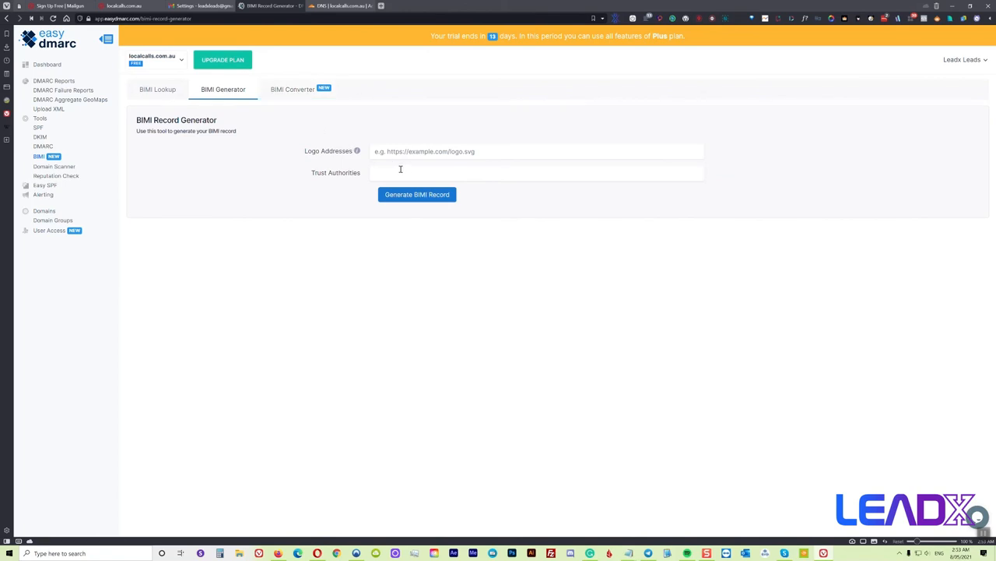
left_click(305, 91)
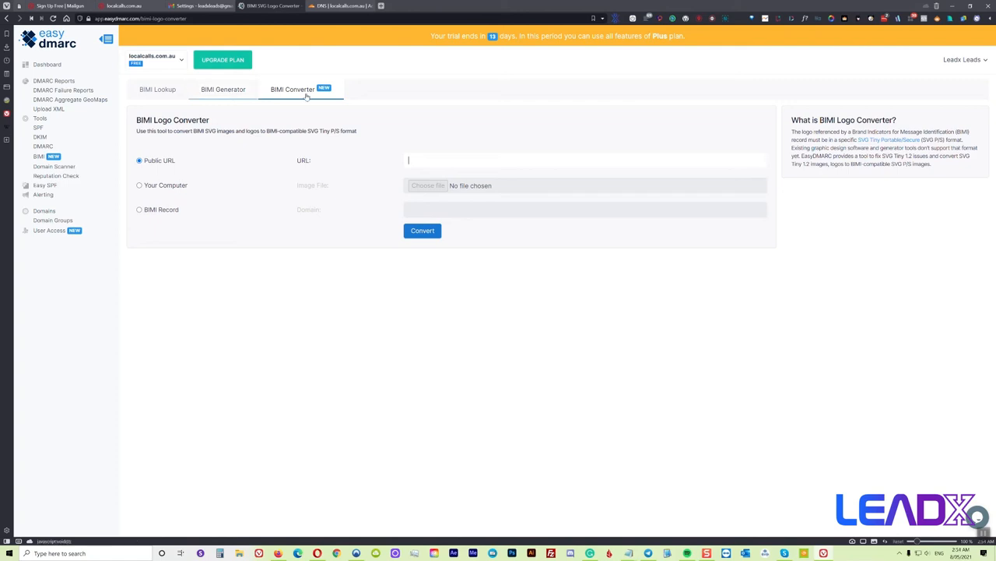
Switch to Cloudflare and review the SPF, DKIM, DMARC, MX and CNAME records for localcalls.com.au
left_click(449, 158)
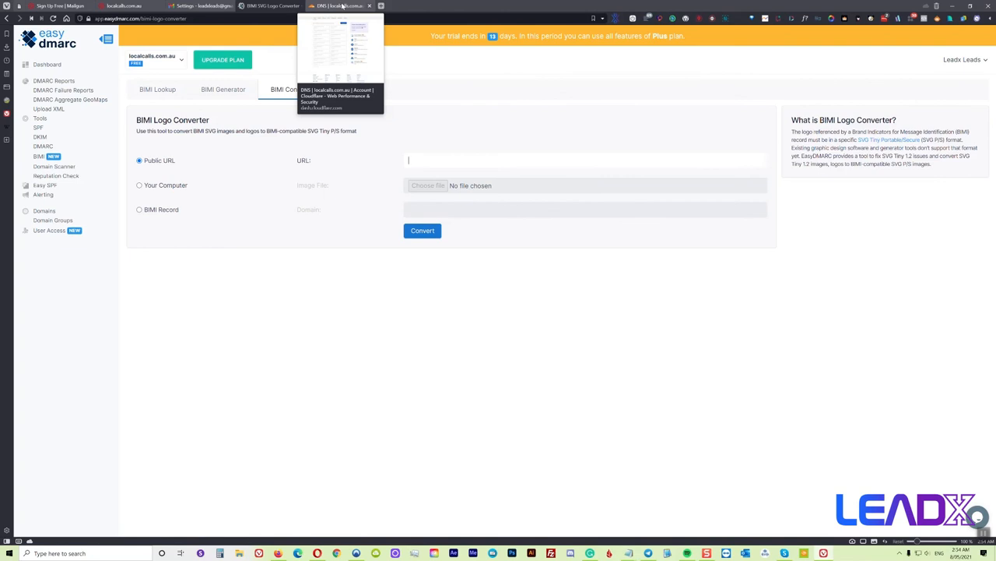
left_click(342, 6)
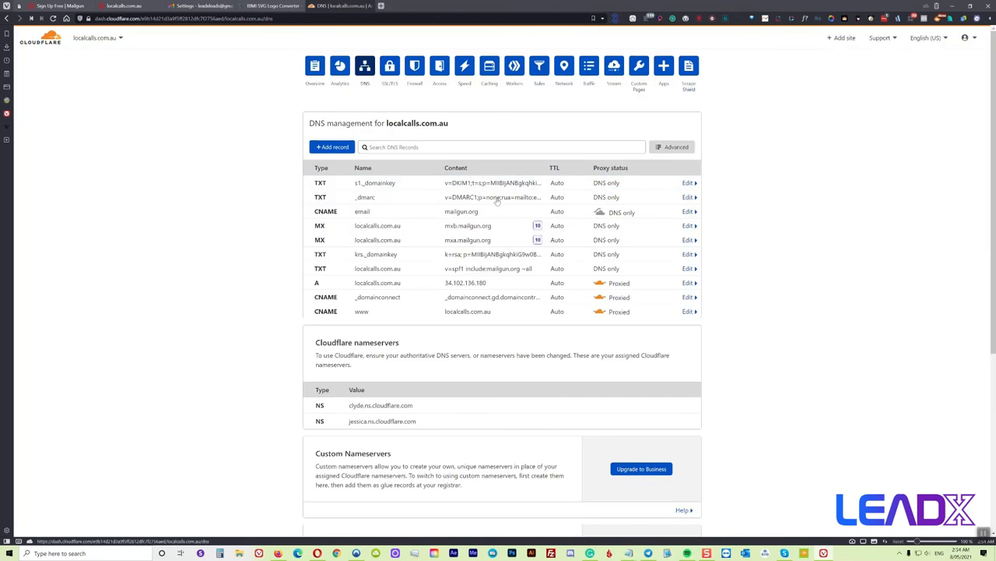
scroll(762, 336, "down", 3)
scroll(757, 327, "up", 3)
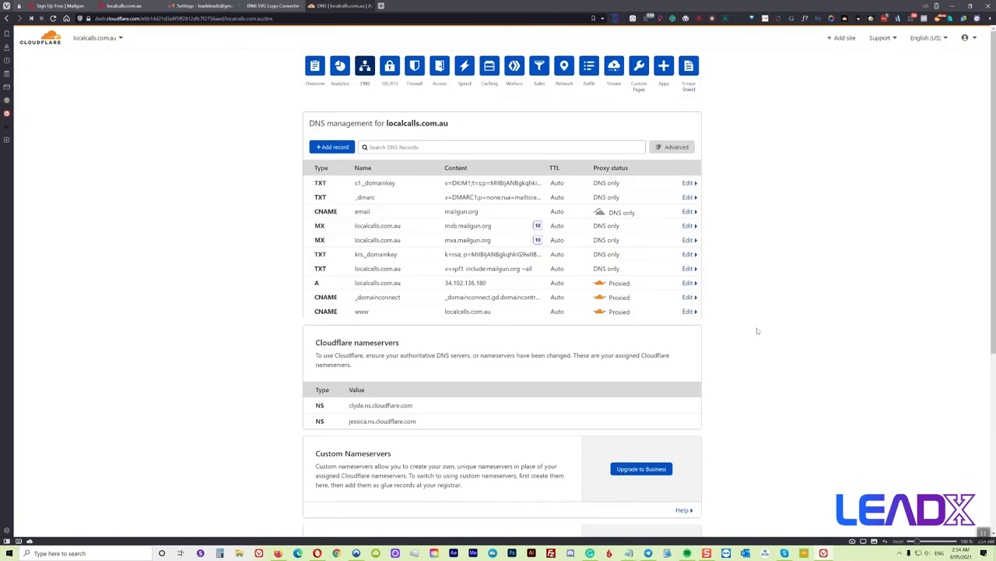